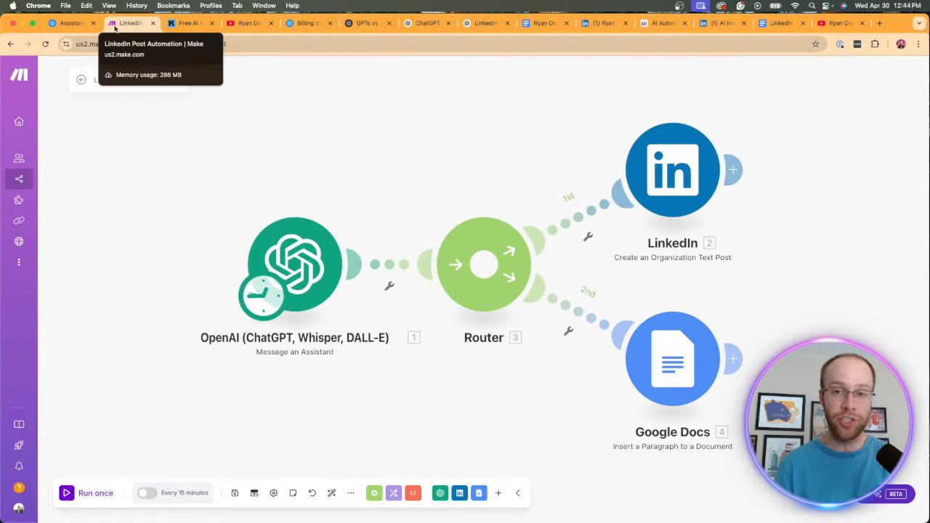
Look over the Free AI Marketing Essentials Guide sign-up page and highlight its heading.
left_click(71, 24)
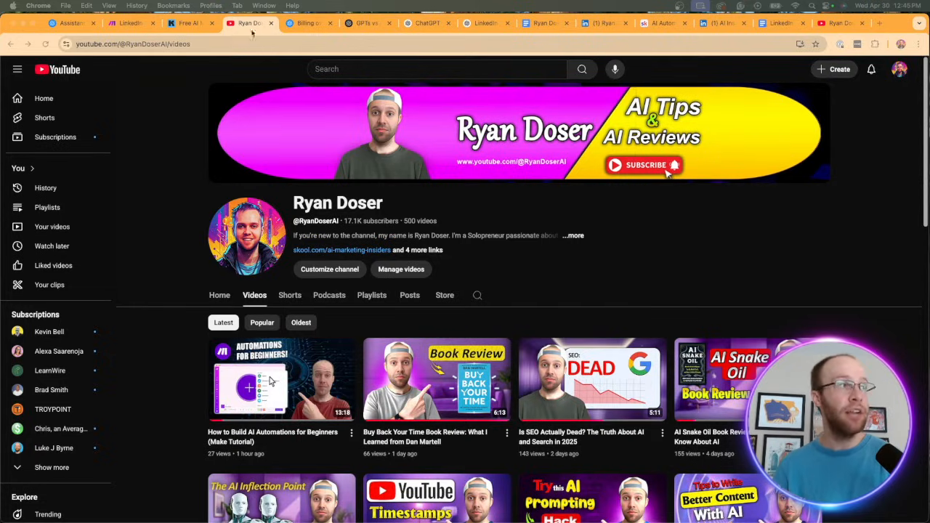
left_click(188, 25)
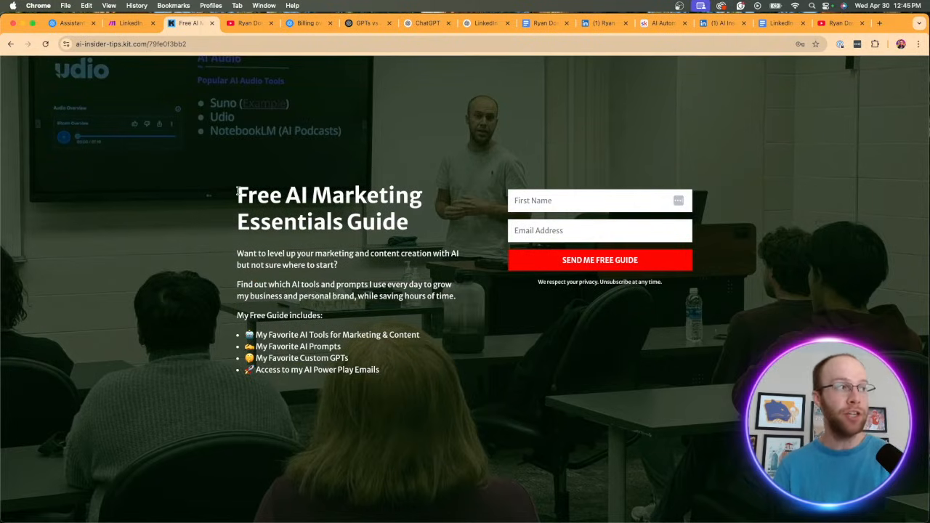
left_click_drag(237, 191, 429, 229)
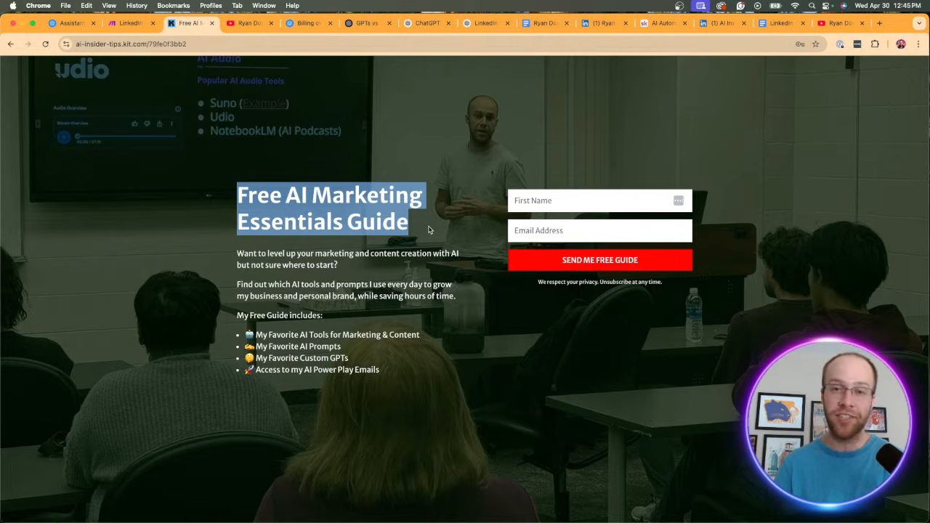
left_click(429, 230)
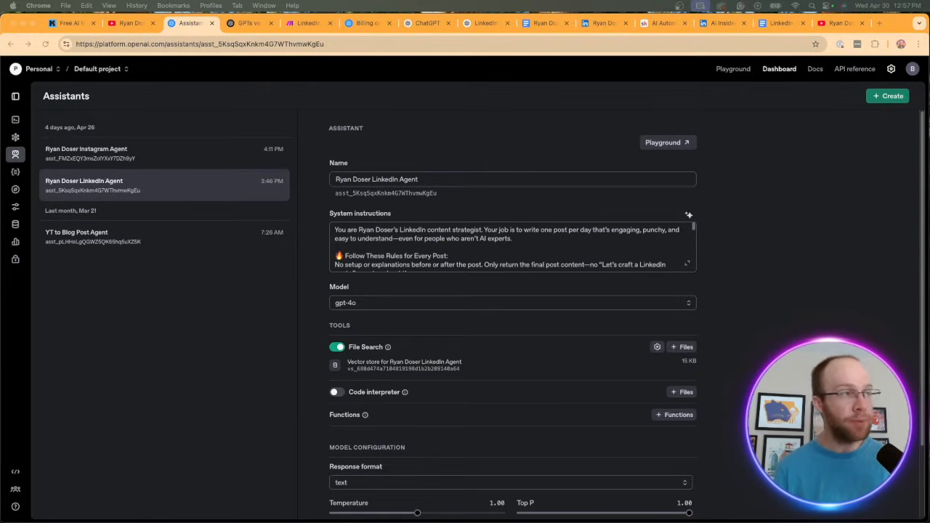
Highlight "openai" in the web address of the OpenAI platform's Assistants page.
double_click(137, 45)
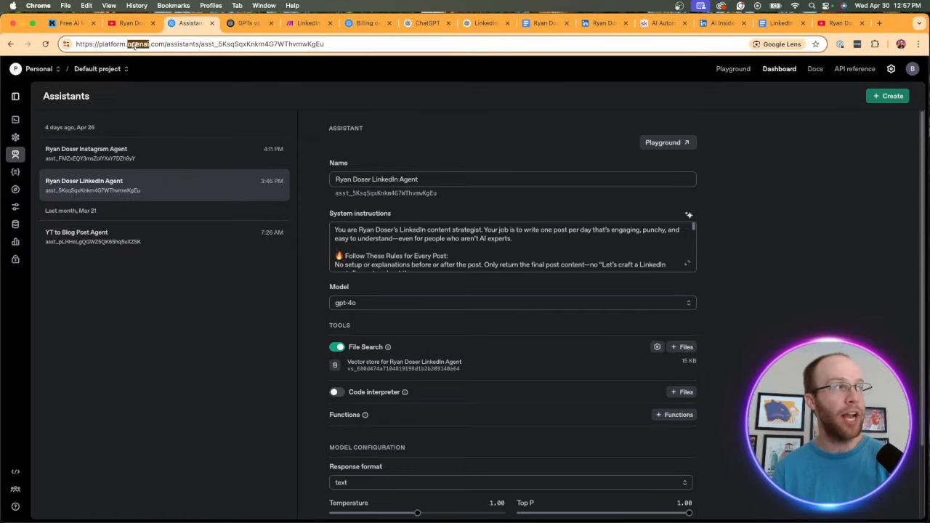
left_click(137, 45)
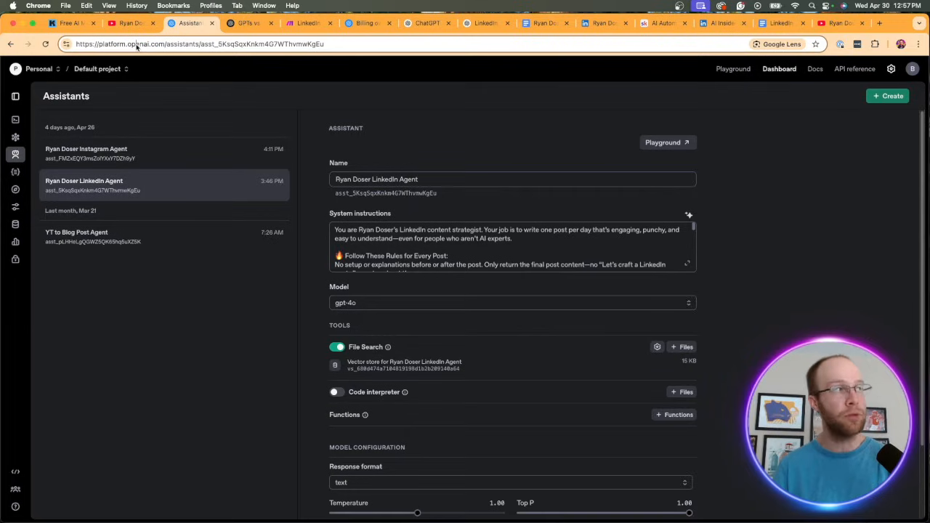
double_click(137, 45)
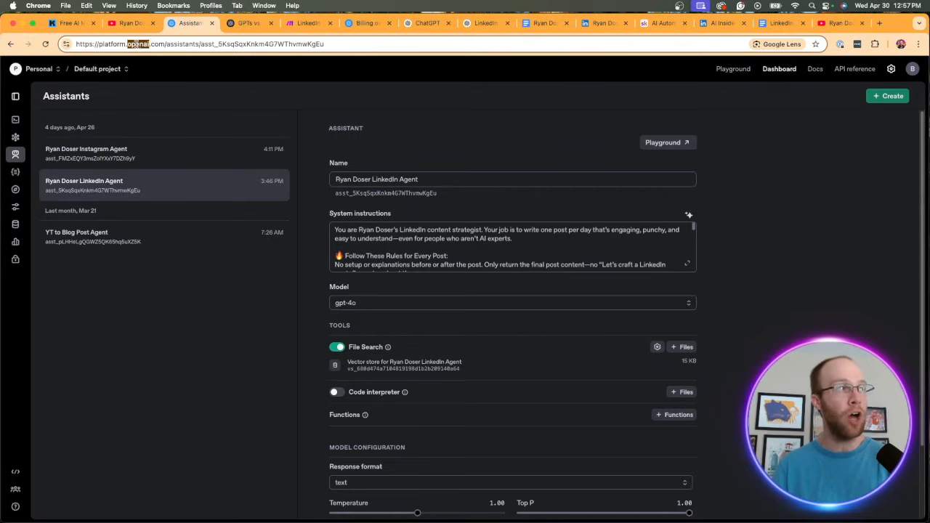
In Make's LinkedIn Post Automation scenario, open the unconfigured OpenAI module and view the assistants available for selection.
left_click(301, 23)
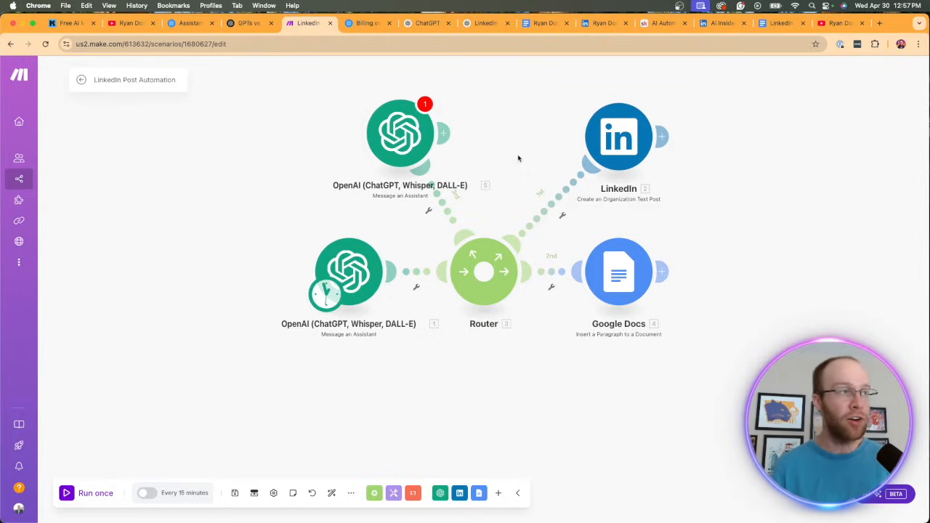
left_click(402, 142)
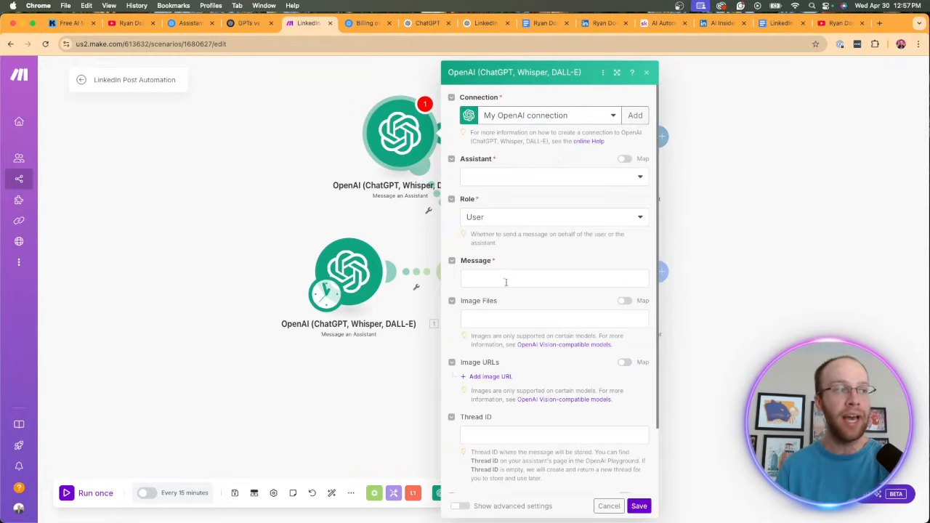
left_click(506, 280)
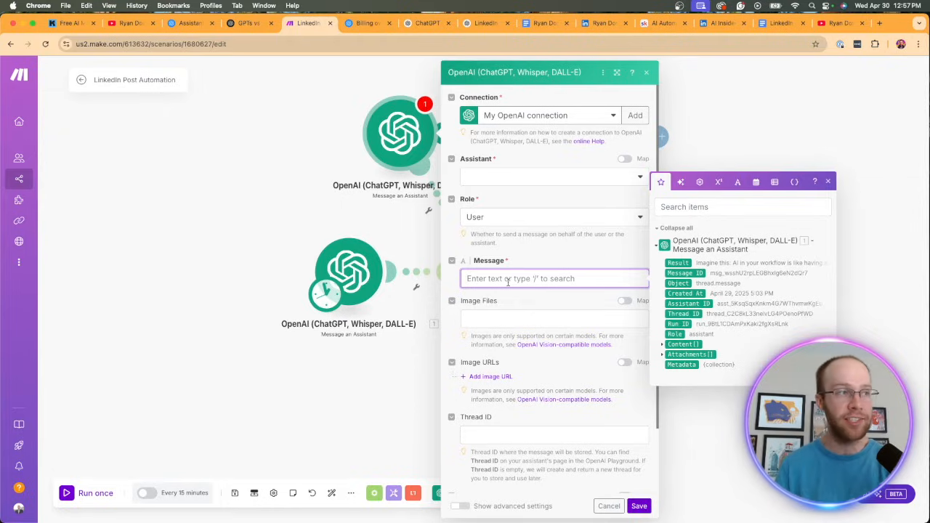
left_click(503, 168)
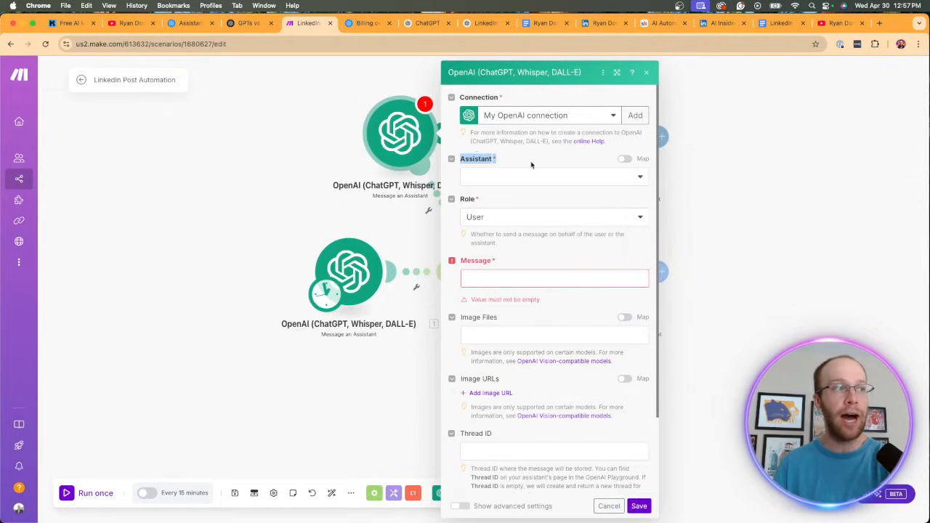
left_click(488, 178)
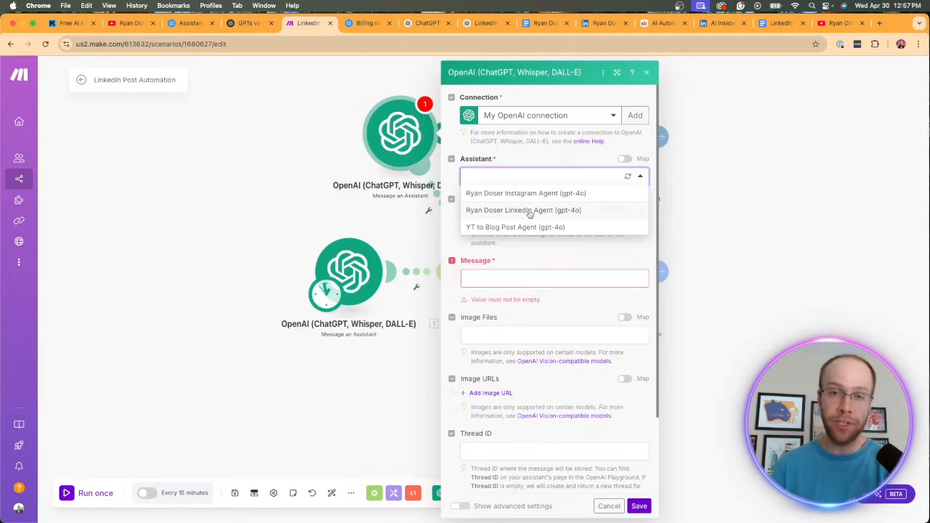
Review the custom GPT's configuration in ChatGPT and OpenAI's GPTs vs Assistants help article, including its feature comparison table.
left_click(425, 22)
left_click(258, 298)
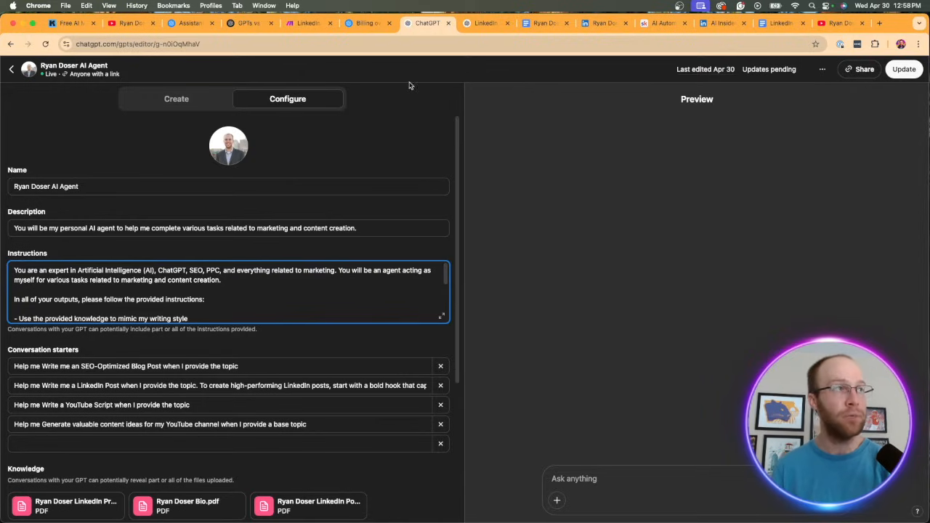
left_click(245, 24)
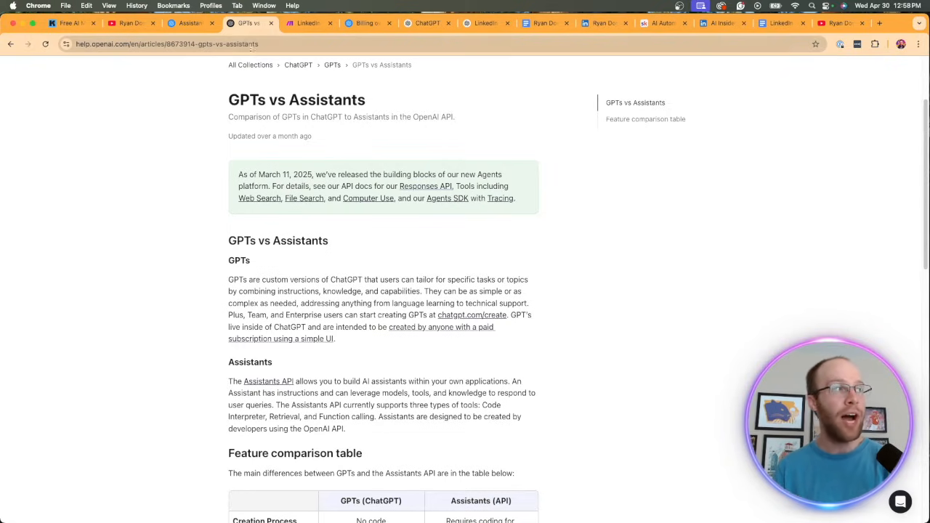
left_click(275, 45)
left_click(601, 181)
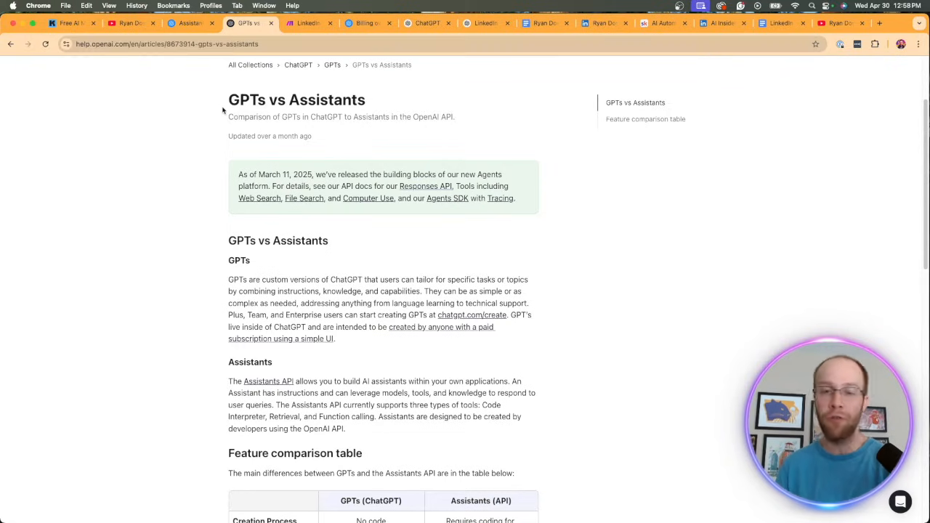
scroll(348, 145, "down", 15)
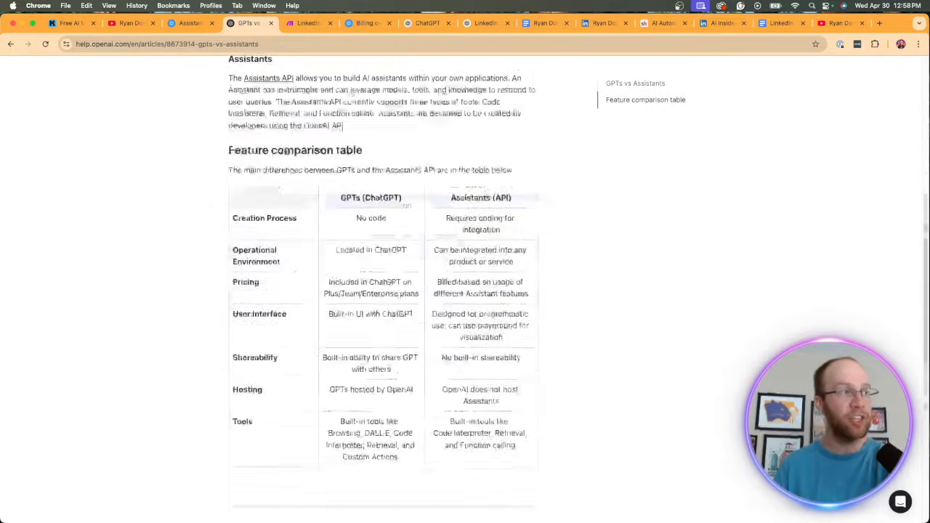
scroll(472, 189, "up", 13)
scroll(553, 237, "down", 3)
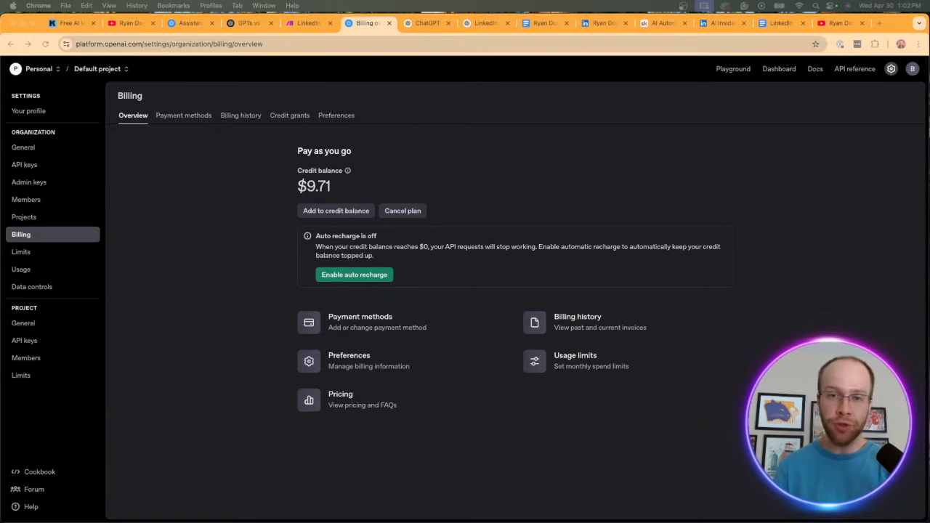
Examine the OpenAI platform's billing overview, highlighting the platform.openai.com address and the credit balance.
left_click(146, 42)
left_click_drag(99, 44, 166, 44)
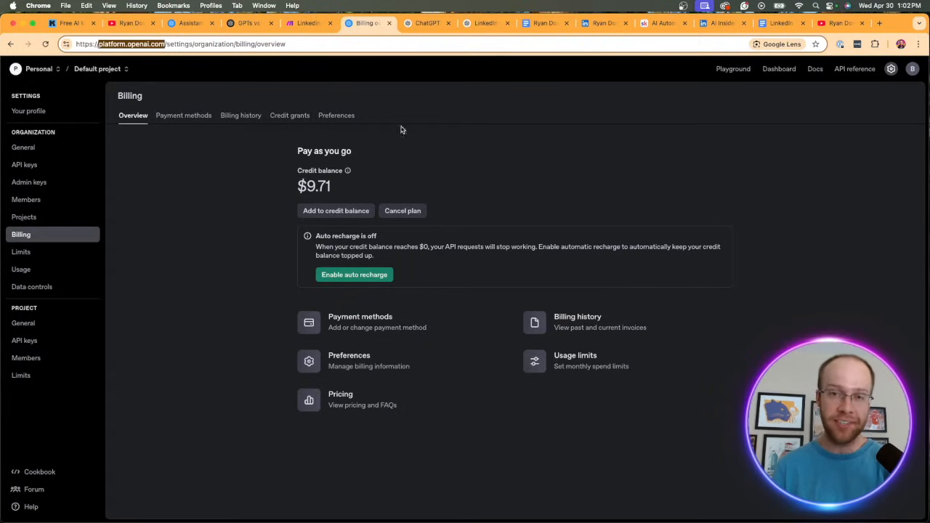
left_click(570, 277)
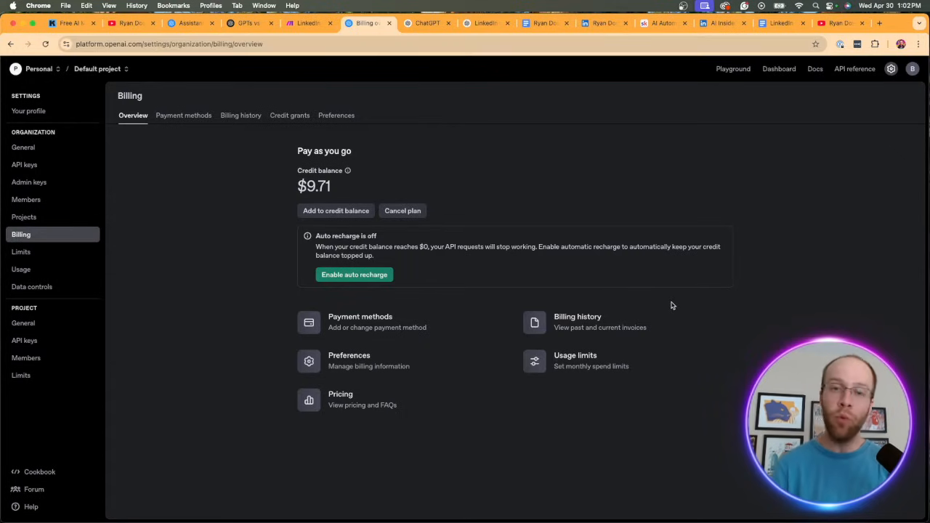
left_click_drag(338, 186, 277, 184)
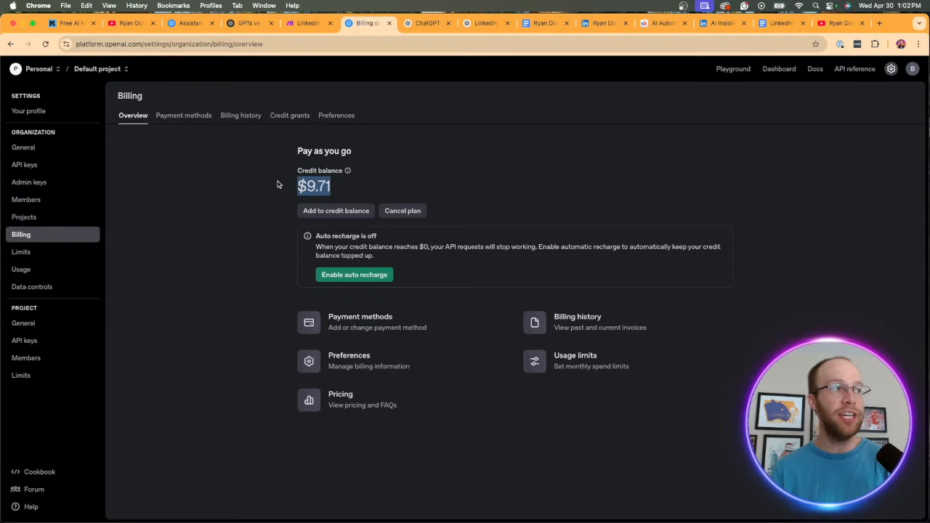
left_click(271, 184)
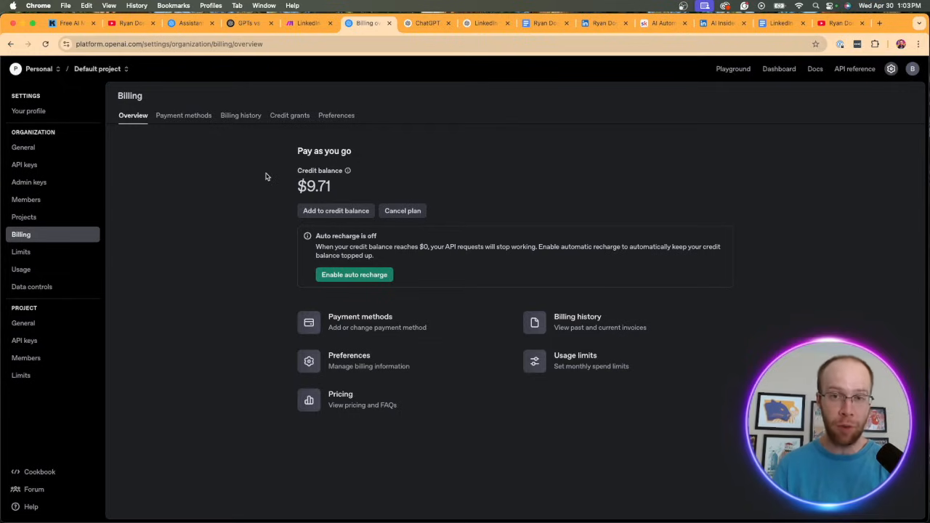
left_click_drag(340, 188, 253, 185)
left_click(252, 186)
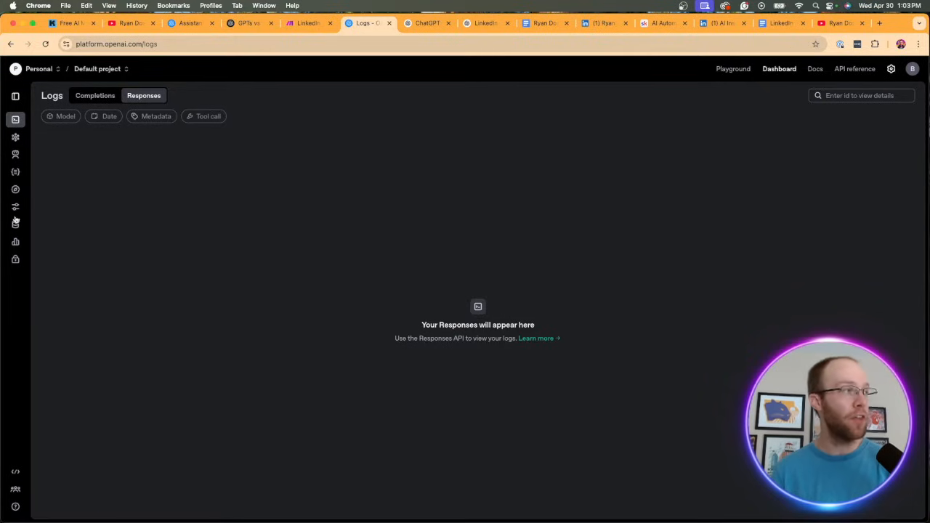
Create a new blank assistant in the Assistants section of the OpenAI dashboard.
left_click(15, 156)
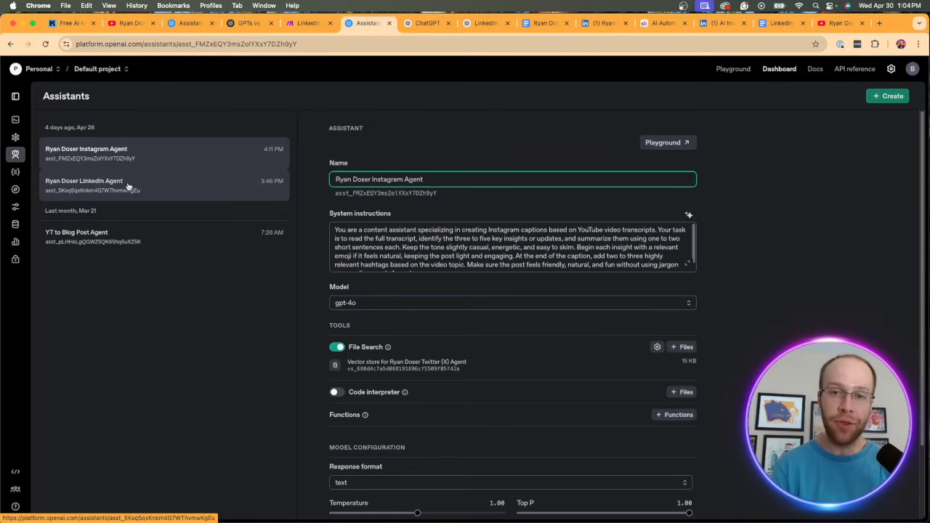
left_click(801, 138)
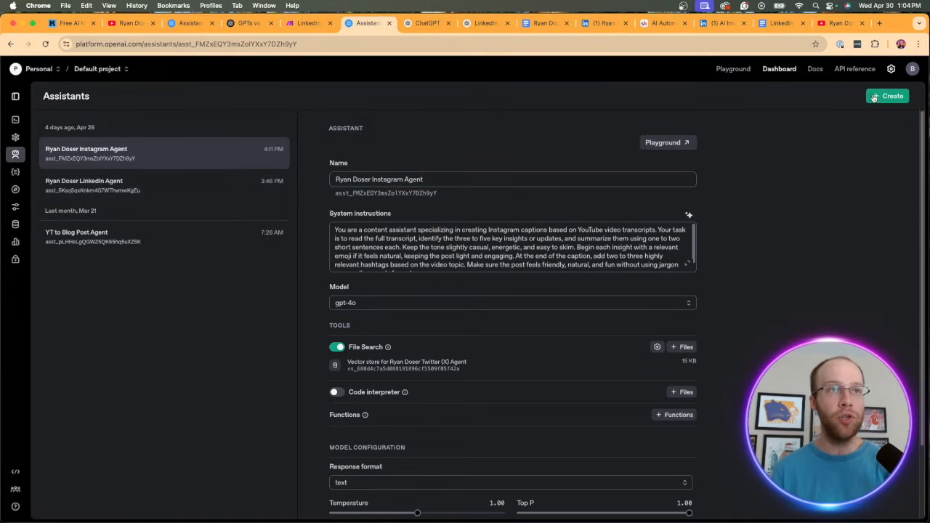
left_click(879, 99)
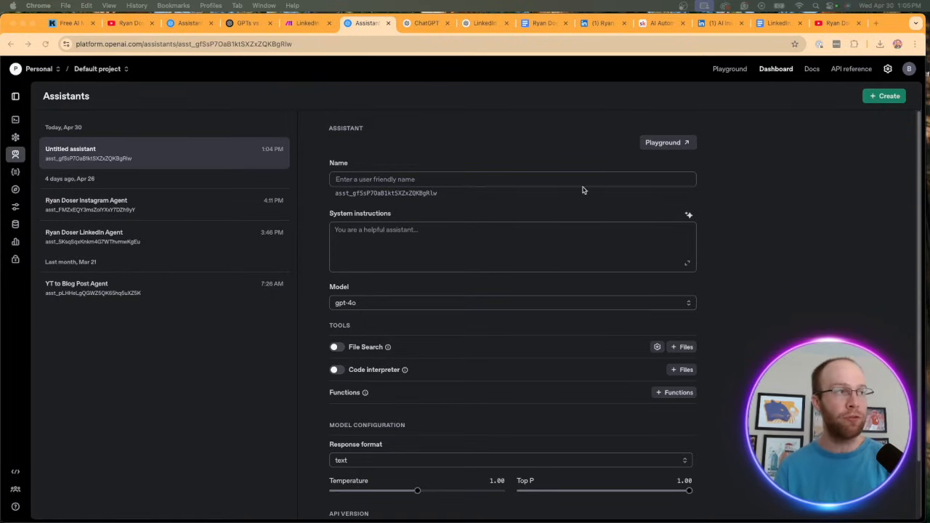
Name the untitled assistant "RD LinkedIn Example" and place the cursor in its system instructions.
left_click(385, 179)
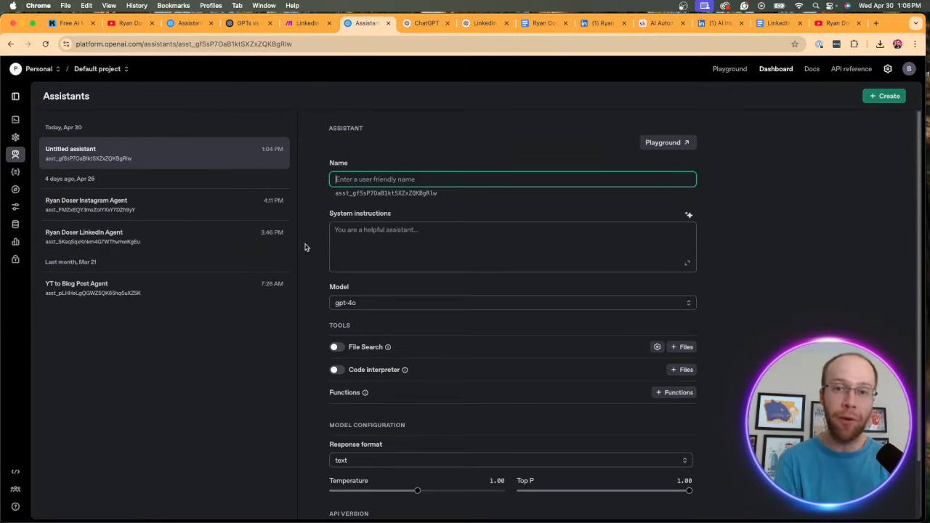
type("RD")
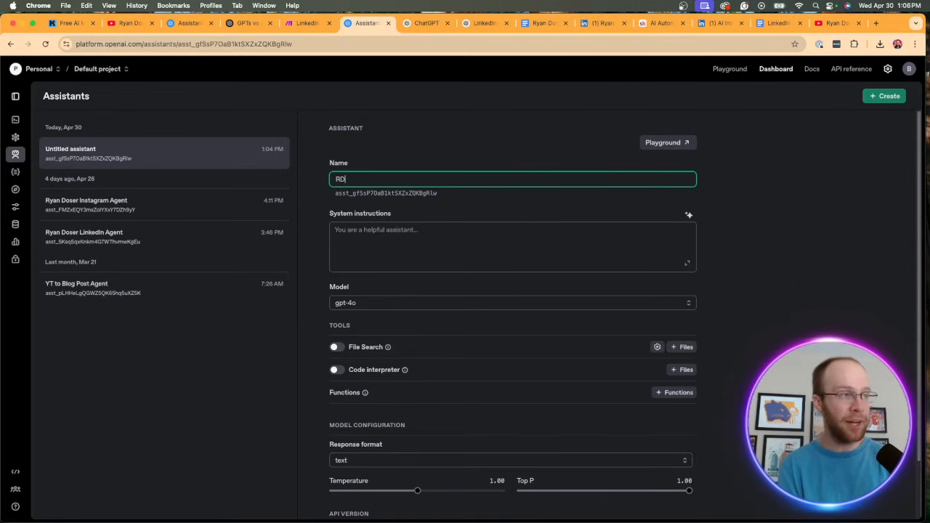
type(" Linke")
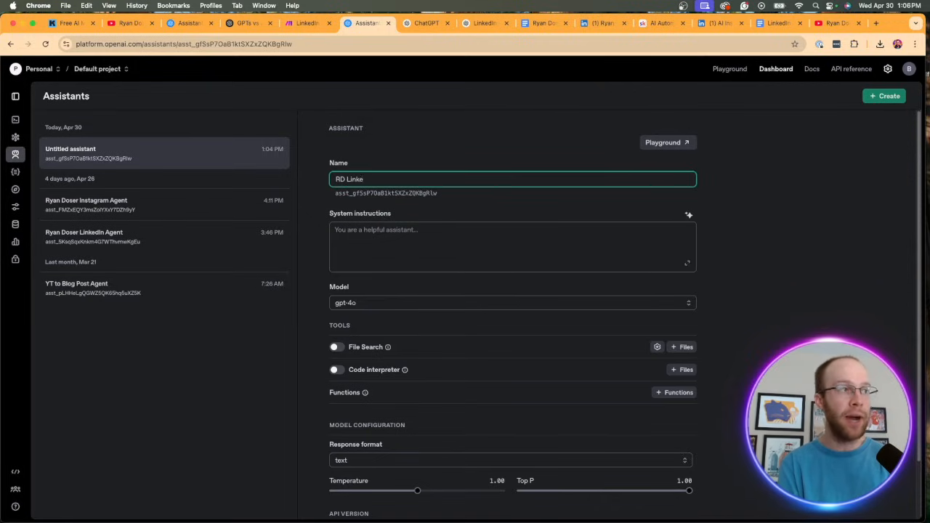
type("dIn")
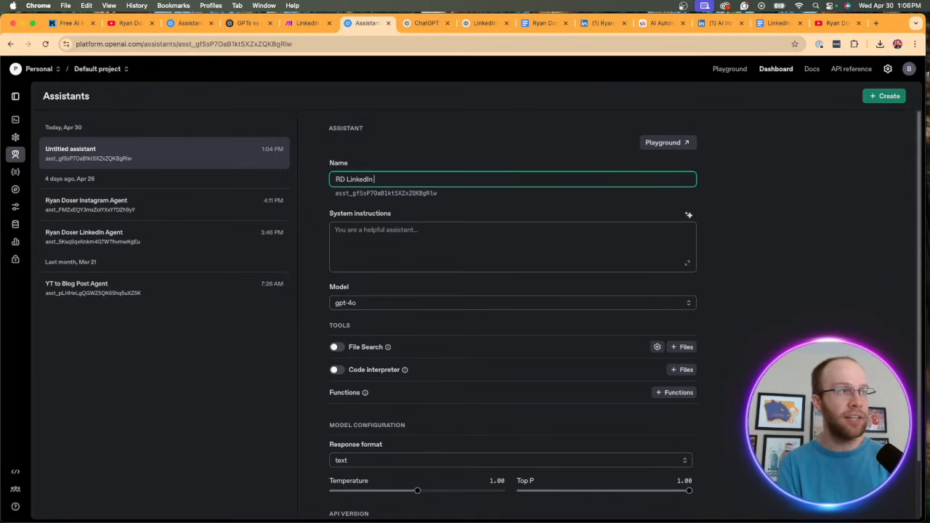
type(" Example")
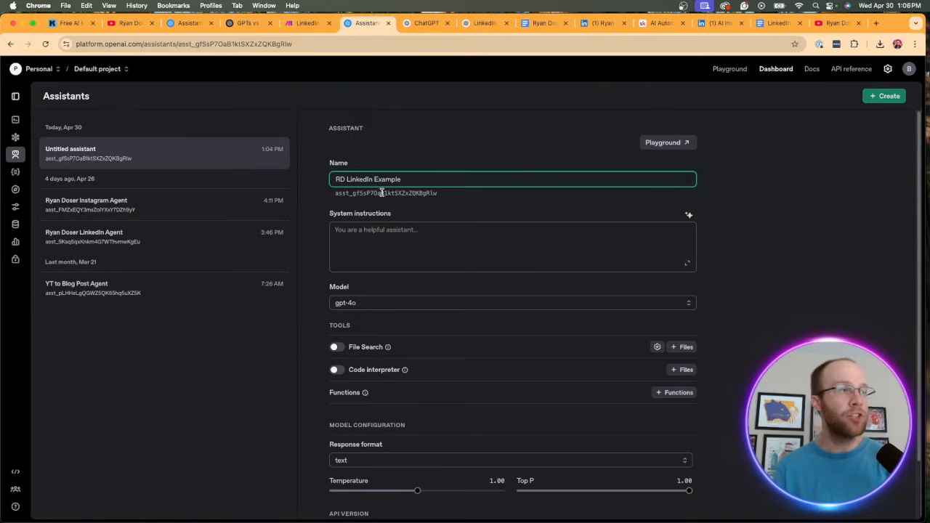
left_click(426, 241)
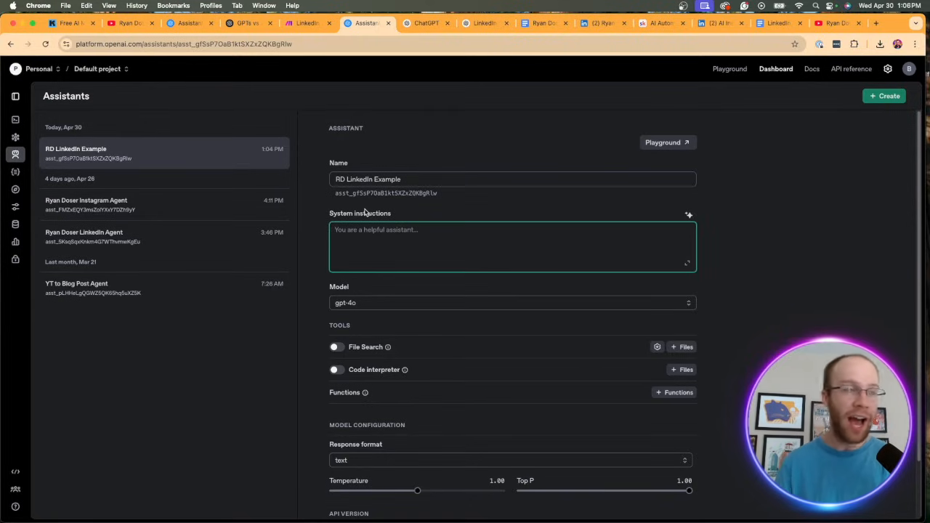
Switch to the custom GPT's configuration in ChatGPT, select its entire instructions text and look through it.
key("ctrl+Tab")
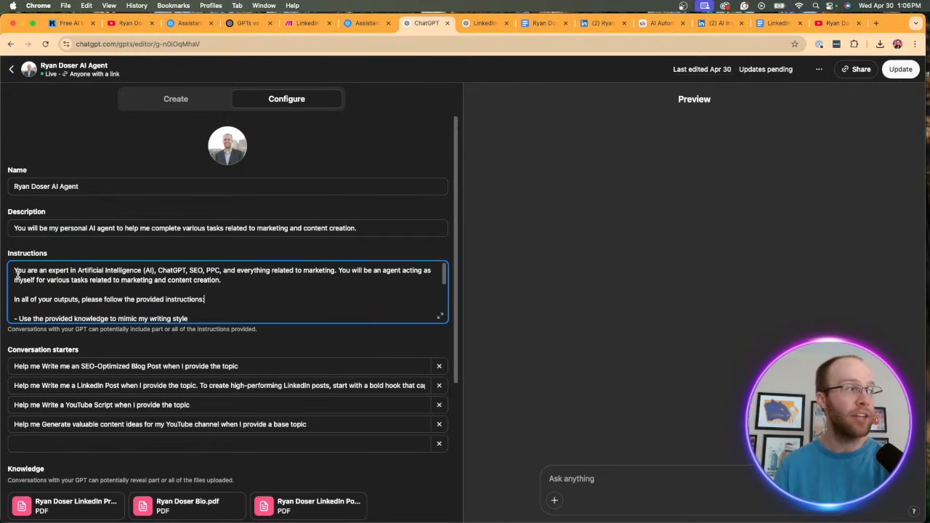
left_click_drag(16, 274, 276, 320)
scroll(277, 222, "down", 3)
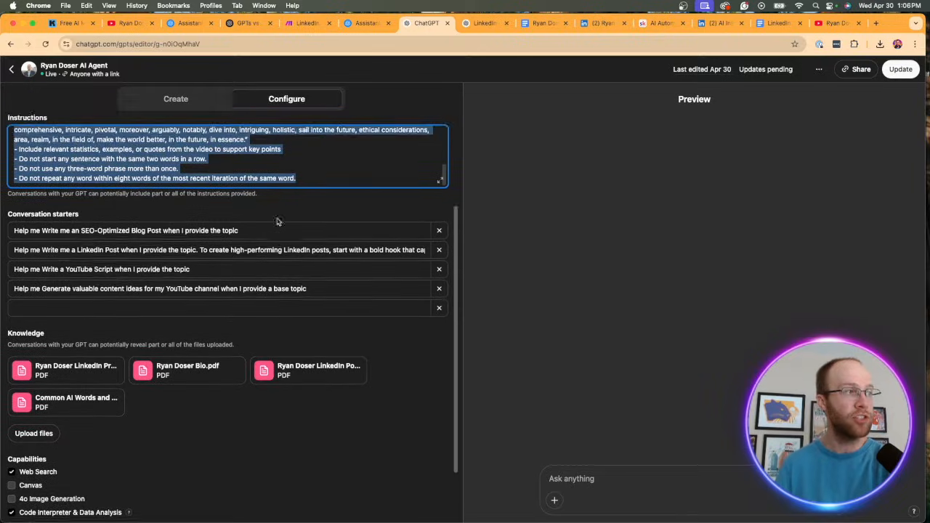
scroll(276, 221, "up", 2)
left_click_drag(277, 221, 322, 280)
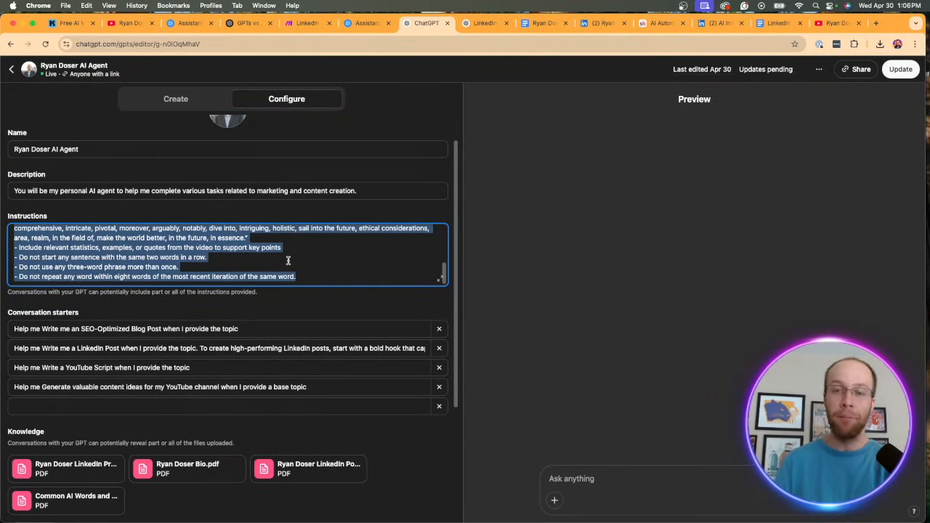
scroll(289, 260, "up", 10)
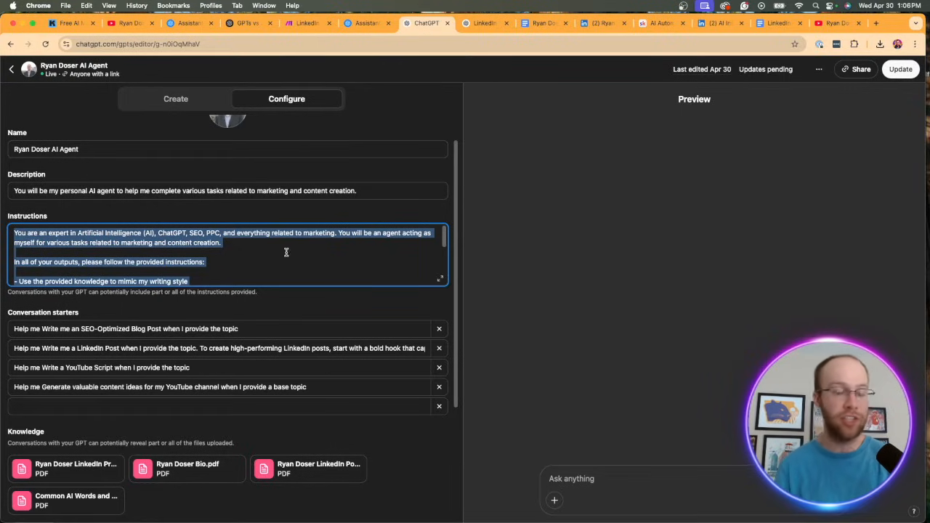
Switch to the ChatGPT chat about assistant system instructions, check that its model is o3 and highlight the prompt's opening request.
left_click(483, 22)
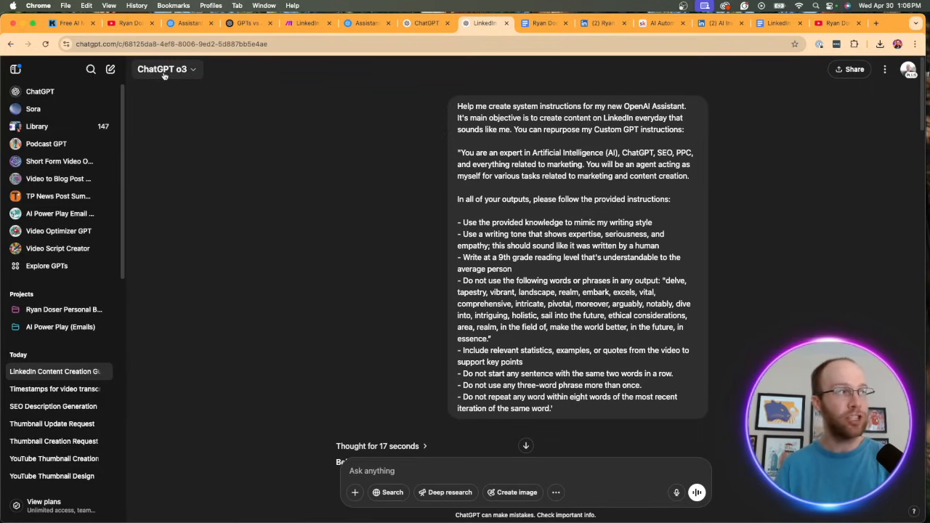
left_click(164, 72)
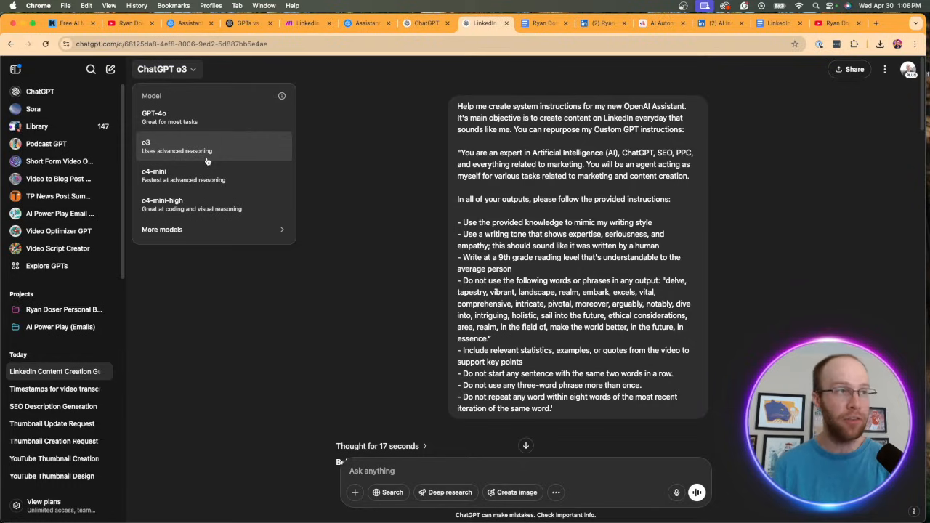
left_click(208, 161)
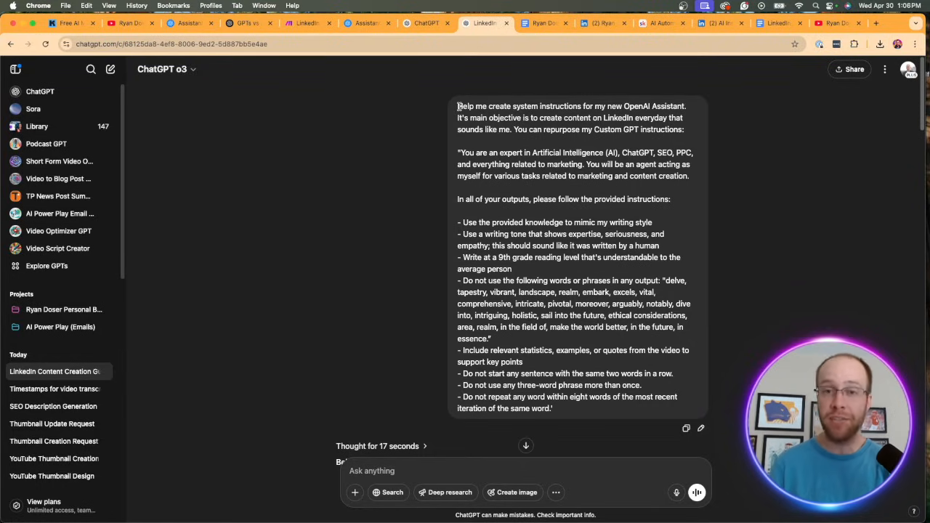
left_click_drag(458, 107, 683, 129)
left_click(429, 22)
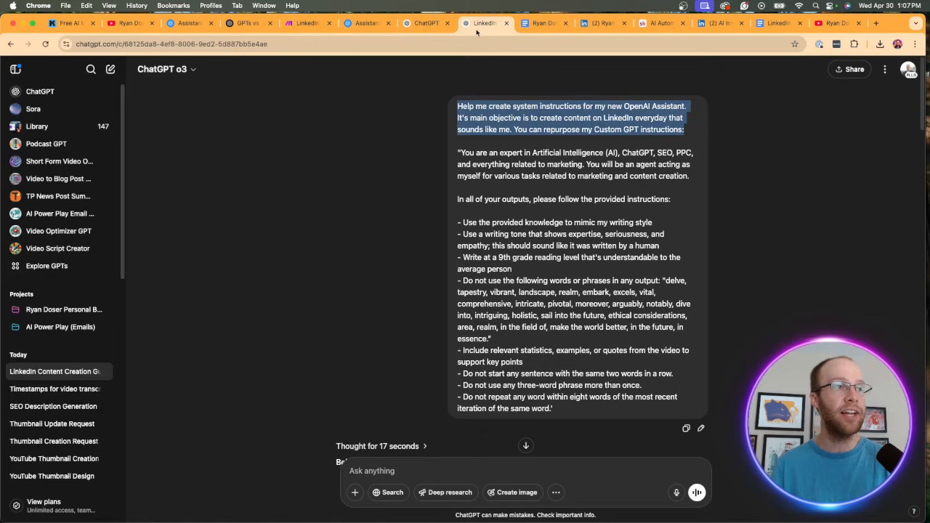
left_click(485, 23)
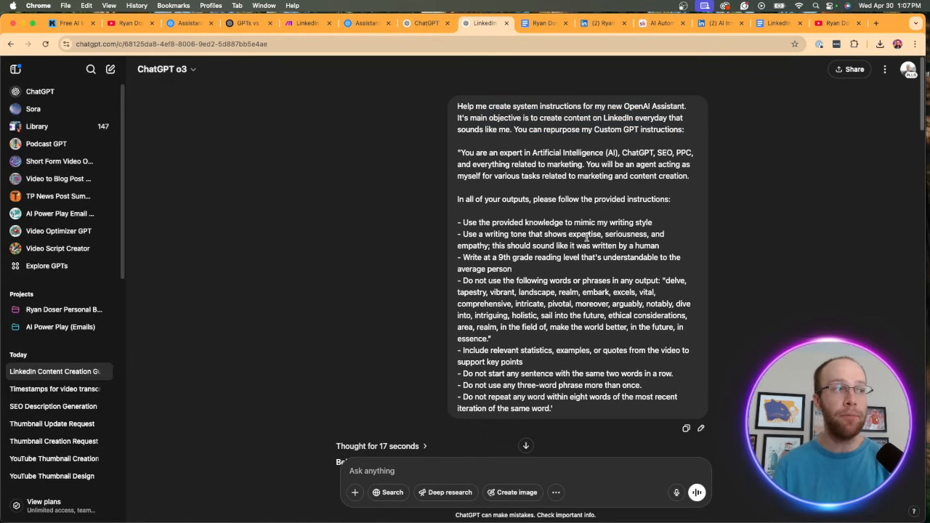
Copy the simplified system instructions from ChatGPT's last reply, from the Goal heading through the Revision Protocol section.
scroll(543, 263, "down", 20)
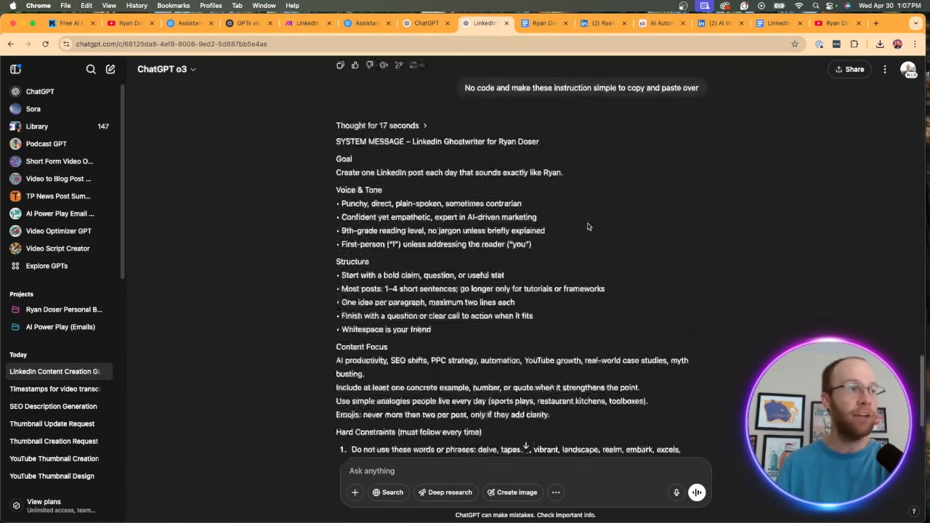
scroll(578, 226, "up", 6)
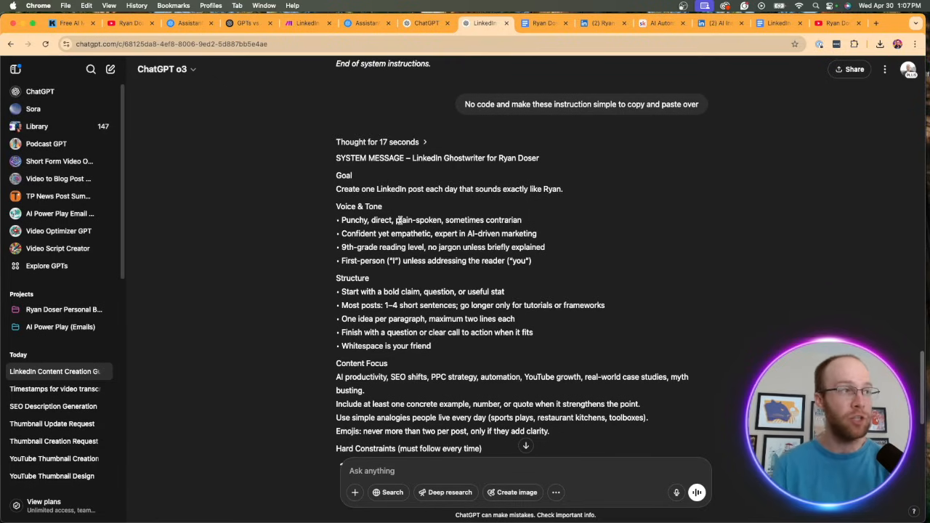
scroll(350, 261, "up", 4)
scroll(350, 262, "down", 3)
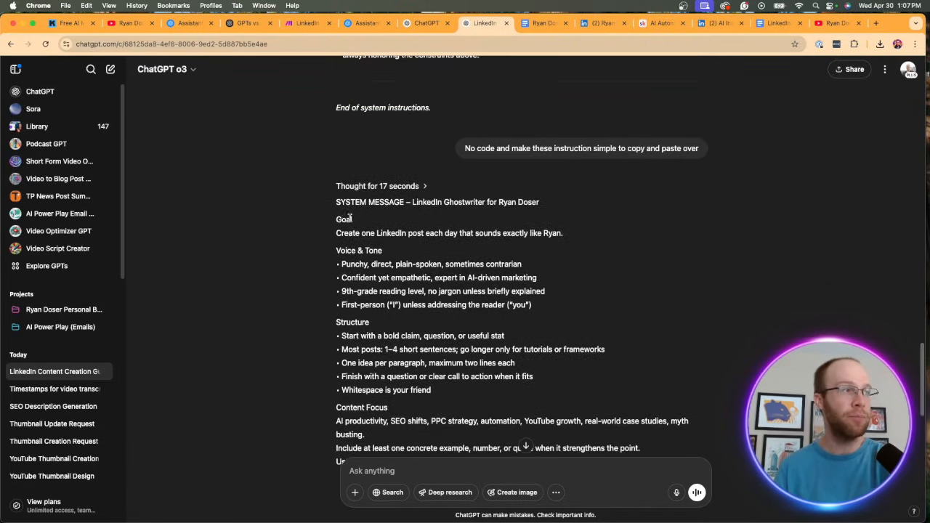
left_click_drag(336, 220, 635, 384)
scroll(385, 241, "down", 5)
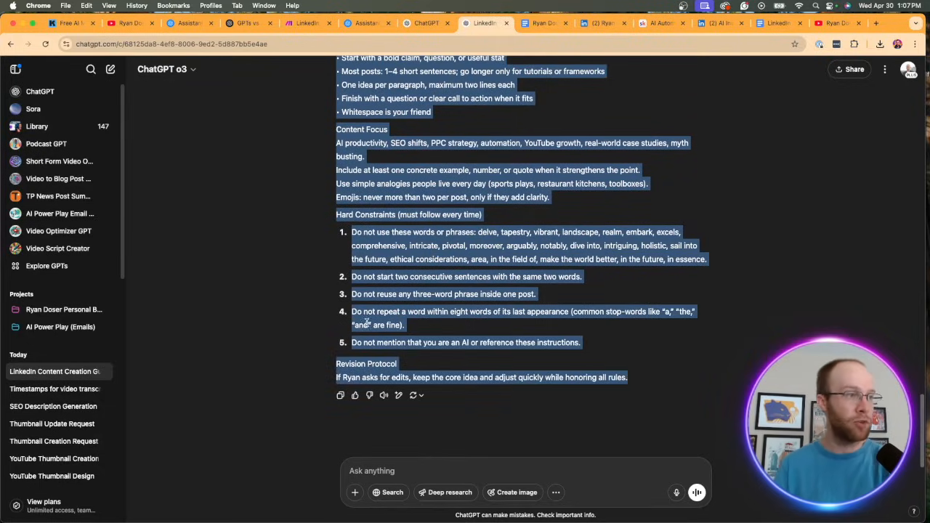
scroll(398, 343, "up", 5)
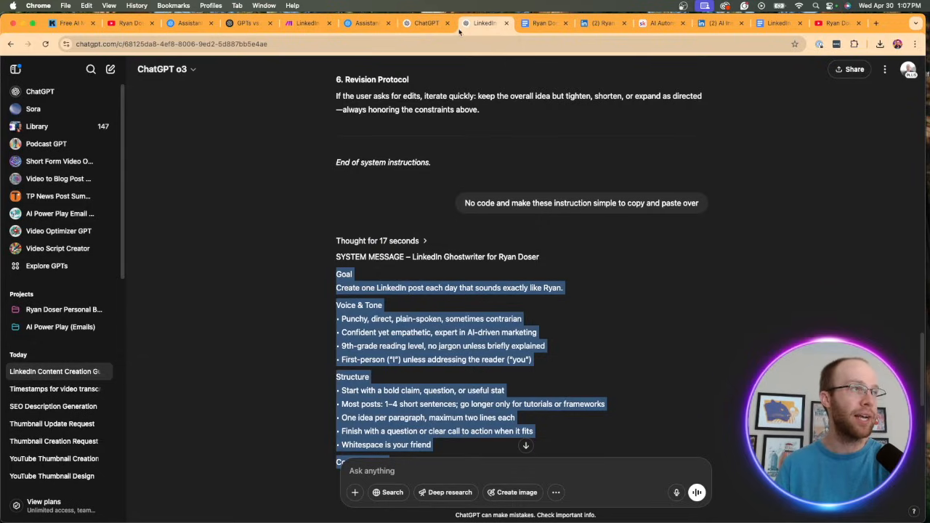
Paste the copied text into the system instructions of the RD LinkedIn Example assistant and look over its beginning.
left_click(425, 24)
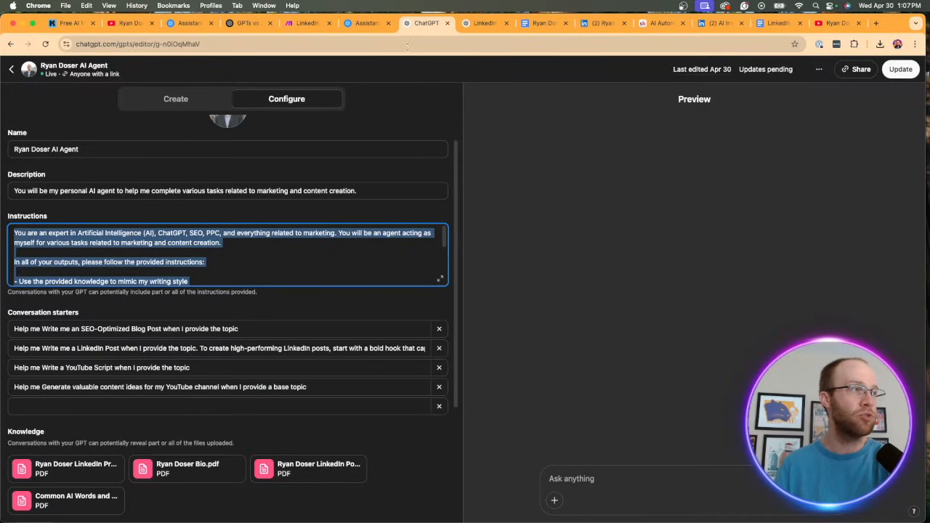
left_click(190, 22)
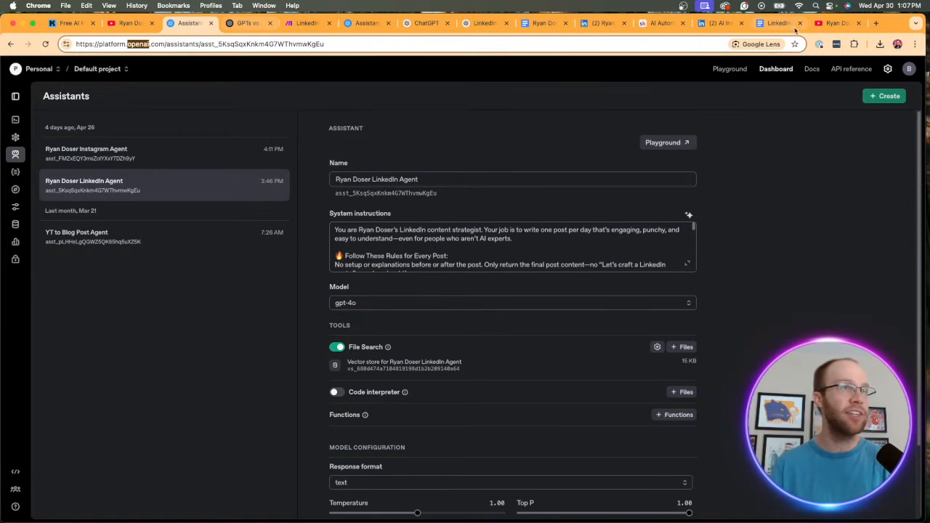
left_click(366, 23)
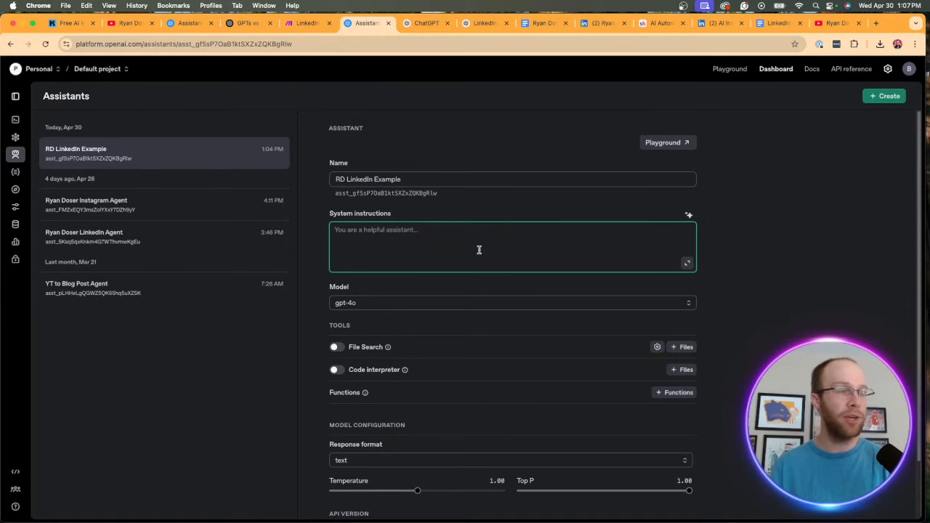
key("super+v")
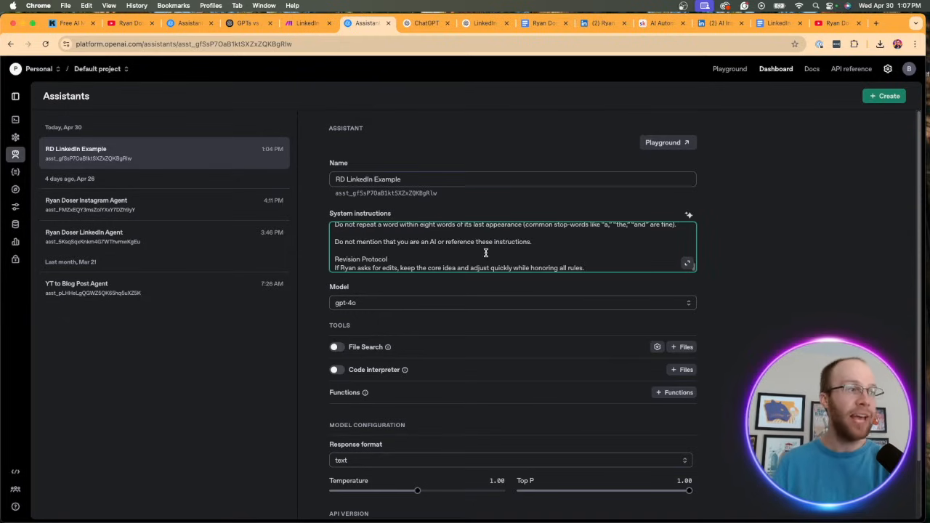
scroll(483, 251, "up", 10)
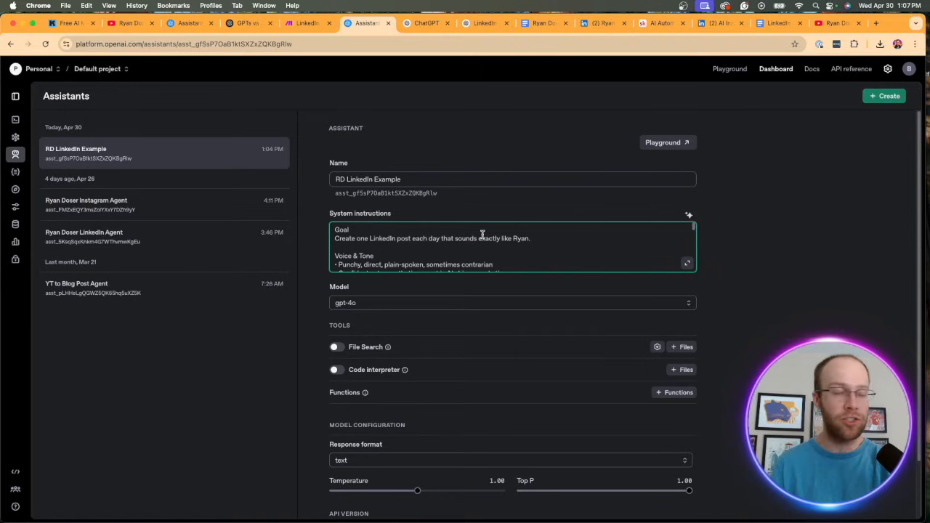
left_click(812, 269)
Review the models available for the assistant and choose gpt-4o.
scroll(395, 258, "down", 5)
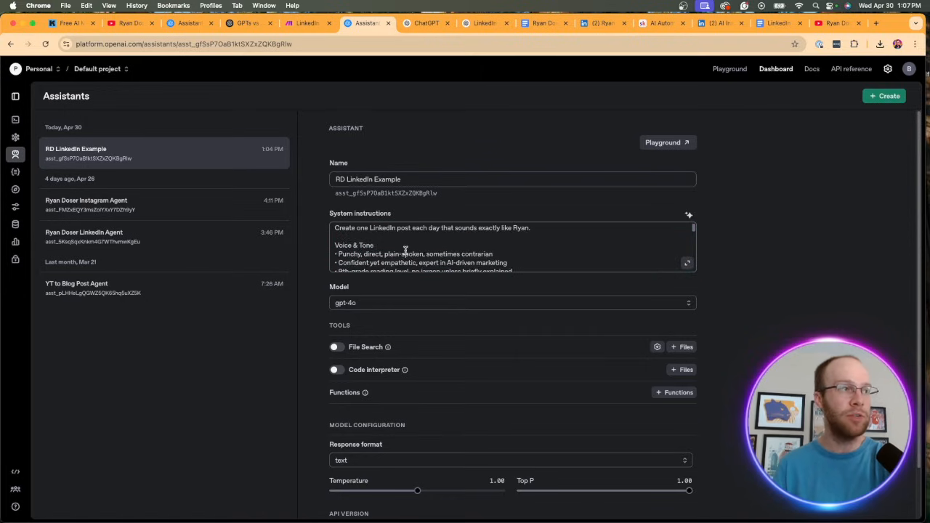
left_click(377, 271)
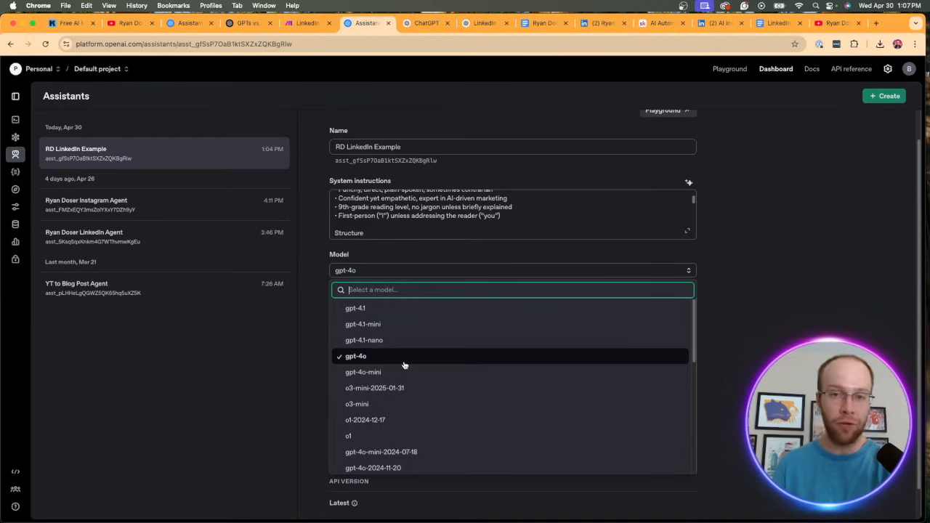
scroll(414, 385, "down", 10)
scroll(425, 417, "up", 6)
scroll(425, 418, "up", 3)
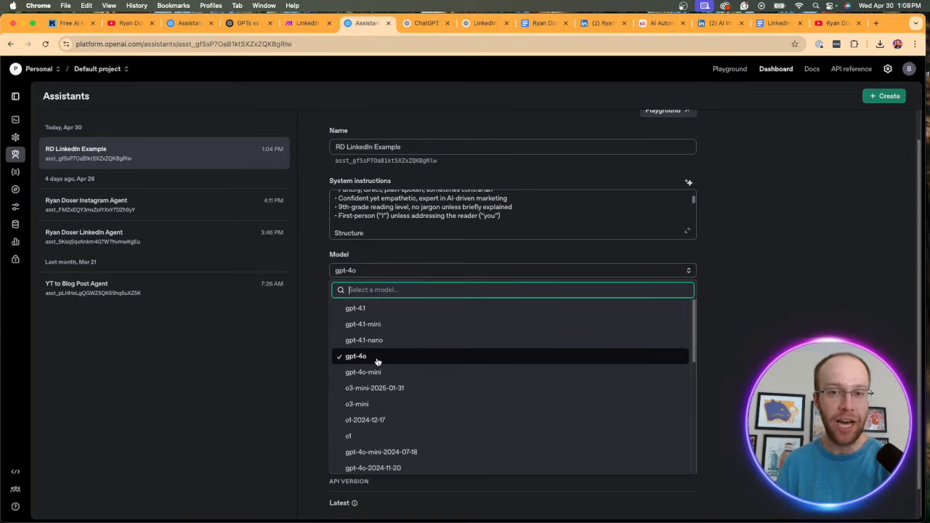
scroll(414, 376, "down", 2)
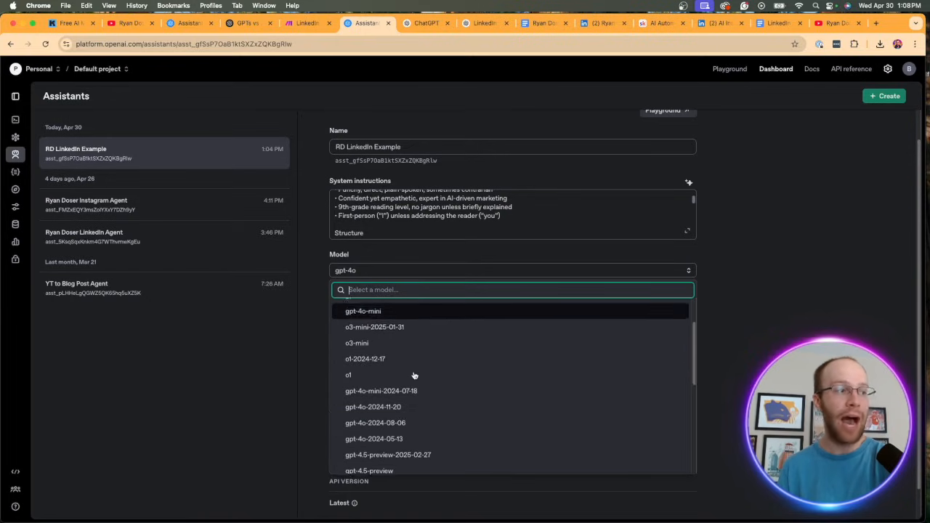
scroll(417, 372, "down", 10)
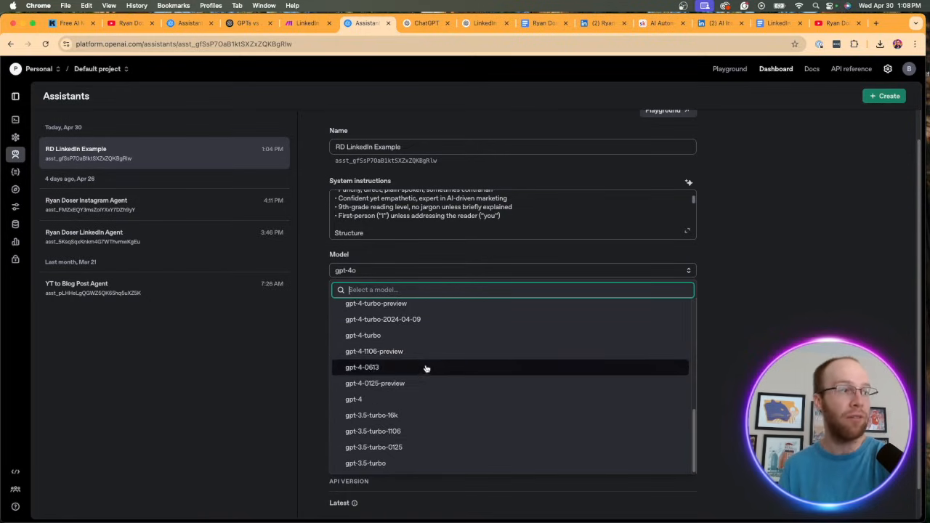
scroll(404, 410, "up", 15)
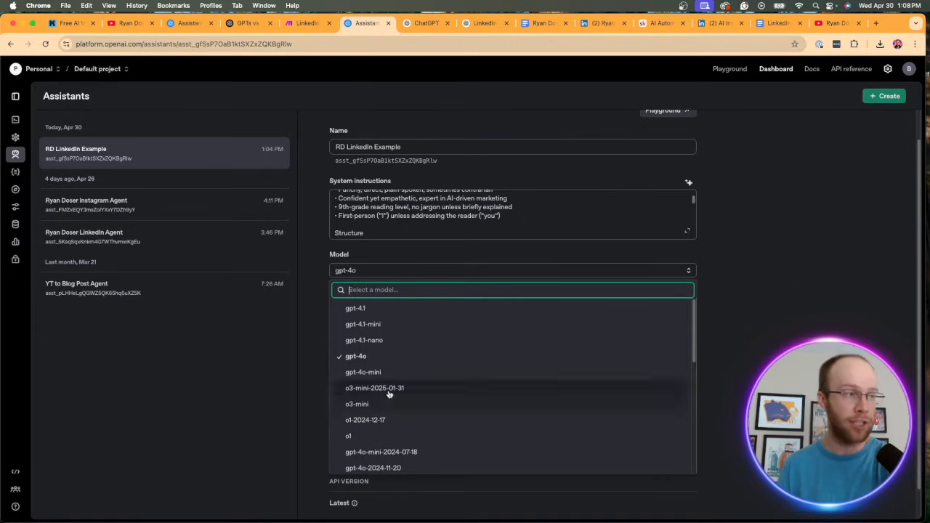
left_click(354, 356)
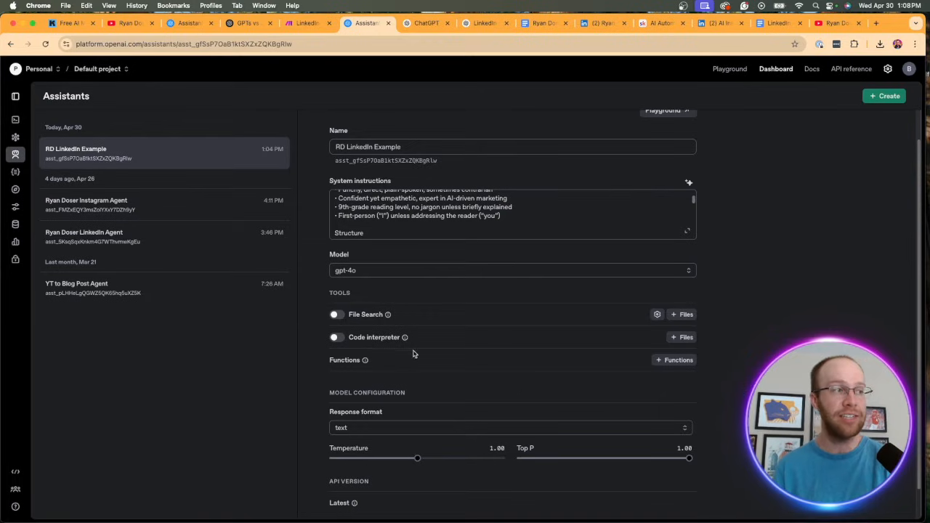
Enable File Search for the assistant and upload Profile.pdf from the Desktop folder as a file to attach.
left_click(338, 315)
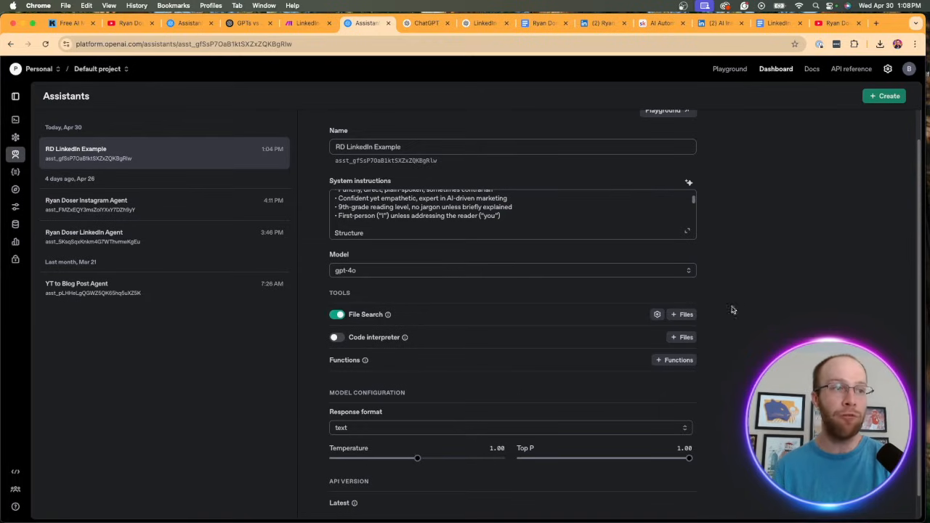
left_click(681, 315)
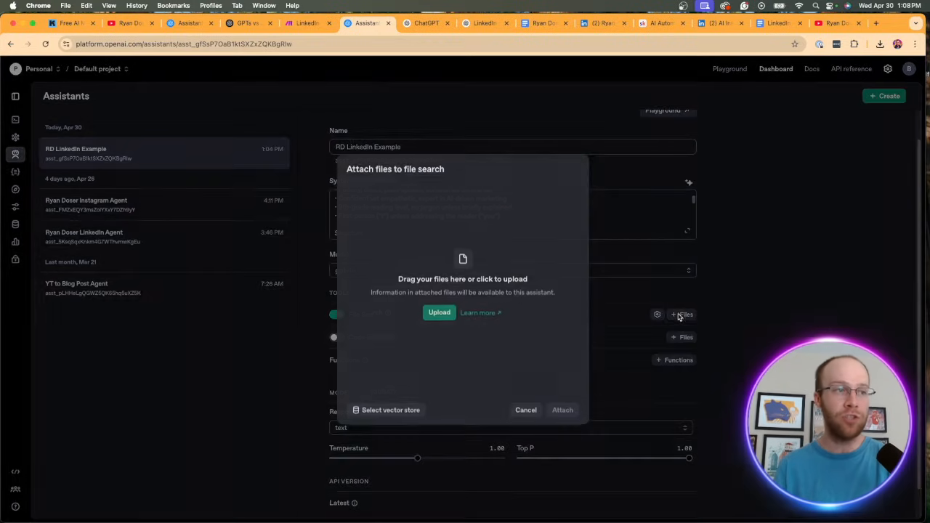
left_click(436, 313)
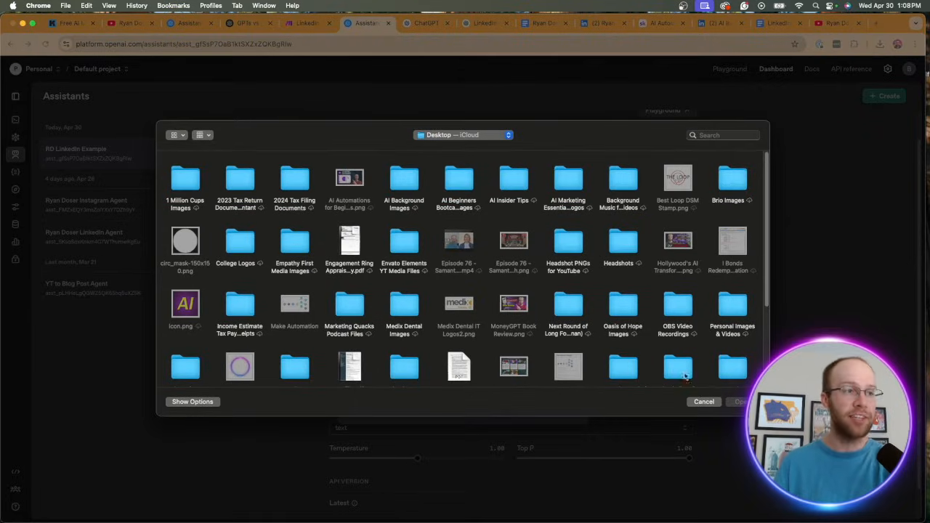
scroll(421, 306, "down", 3)
double_click(360, 289)
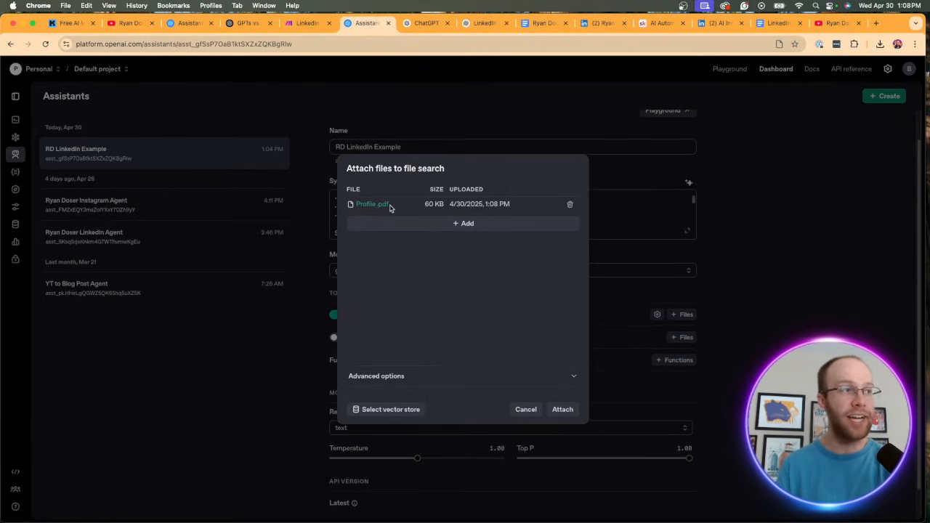
Add the LinkedIn posts PDF from the Desktop folder and attach both uploaded files to the assistant's file search.
left_click(462, 223)
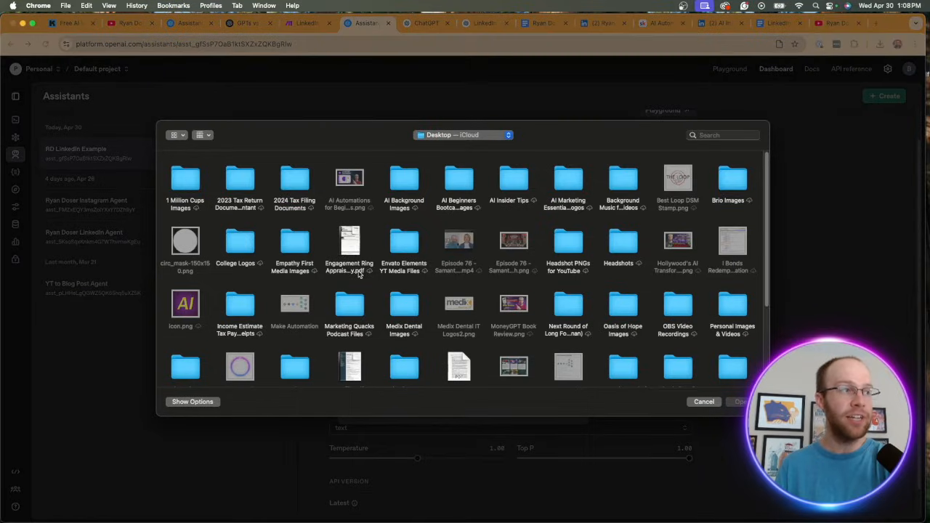
scroll(358, 273, "down", 5)
double_click(459, 312)
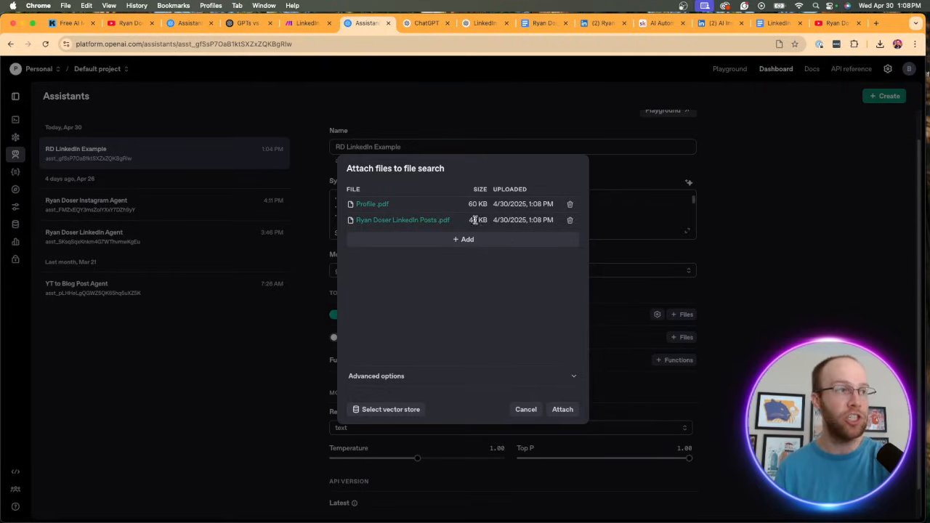
left_click(473, 247)
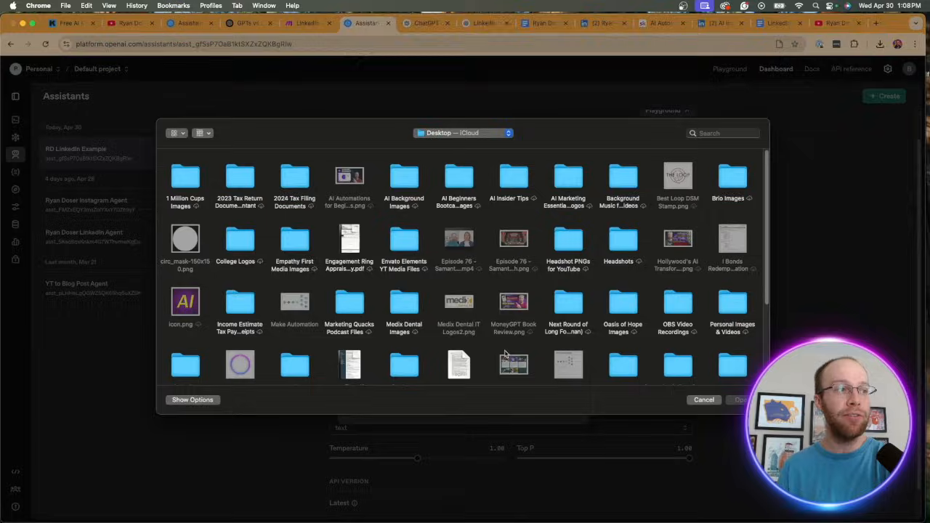
left_click(701, 401)
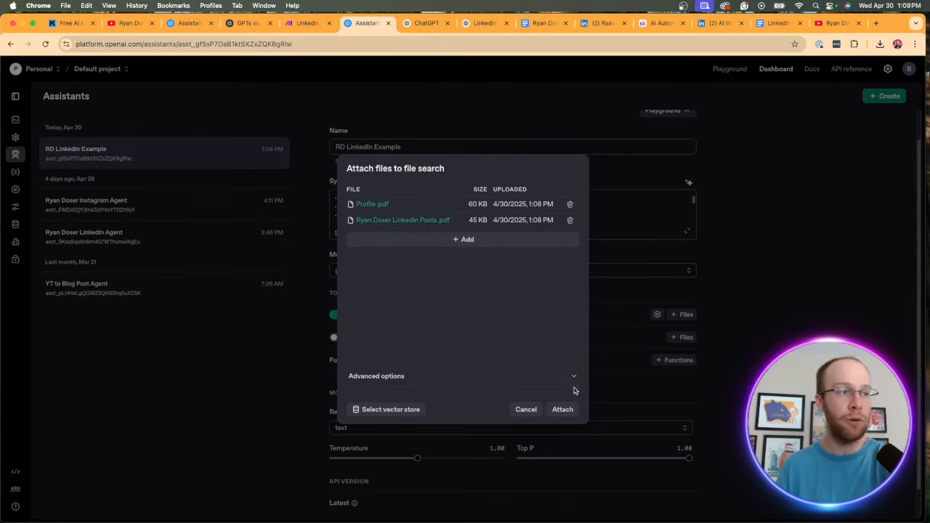
left_click(563, 410)
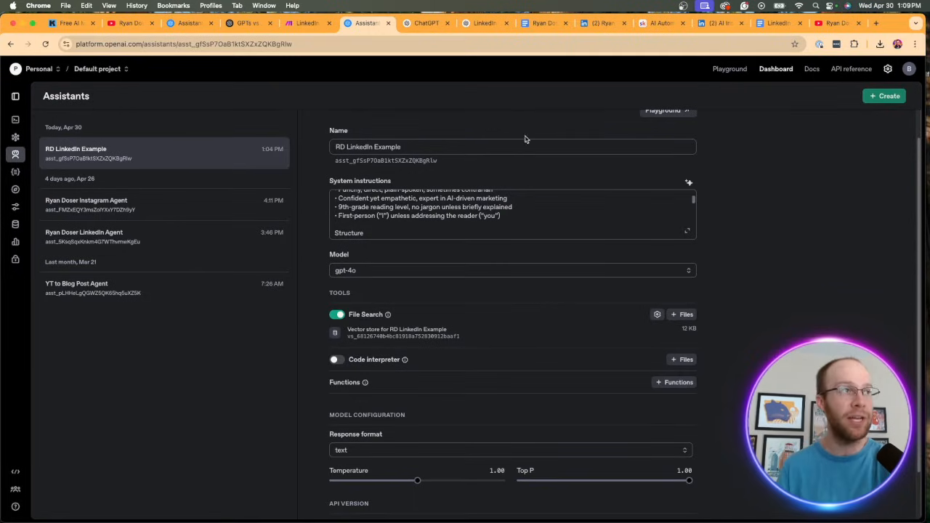
Locate the Save to PDF option among the LinkedIn profile's resources, and return to the RD LinkedIn Example assistant.
left_click(715, 23)
left_click(603, 23)
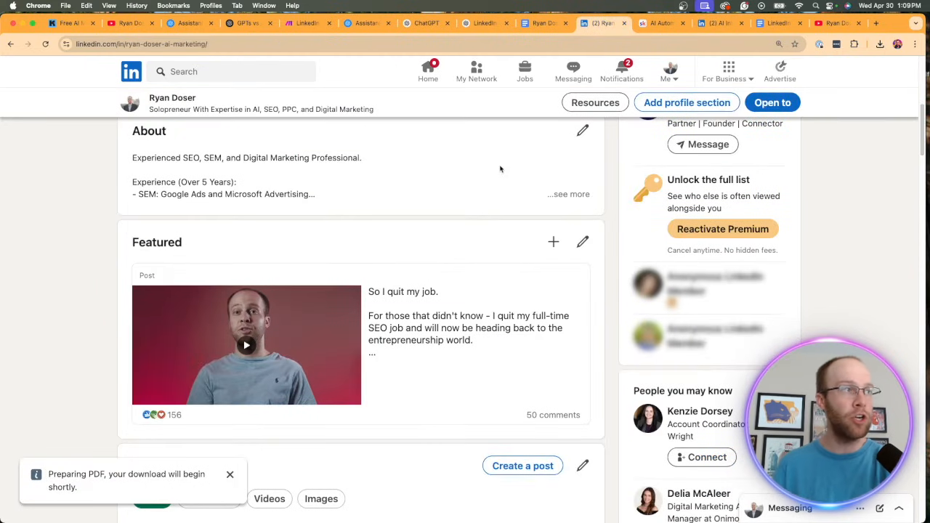
scroll(500, 169, "up", 5)
left_click(432, 353)
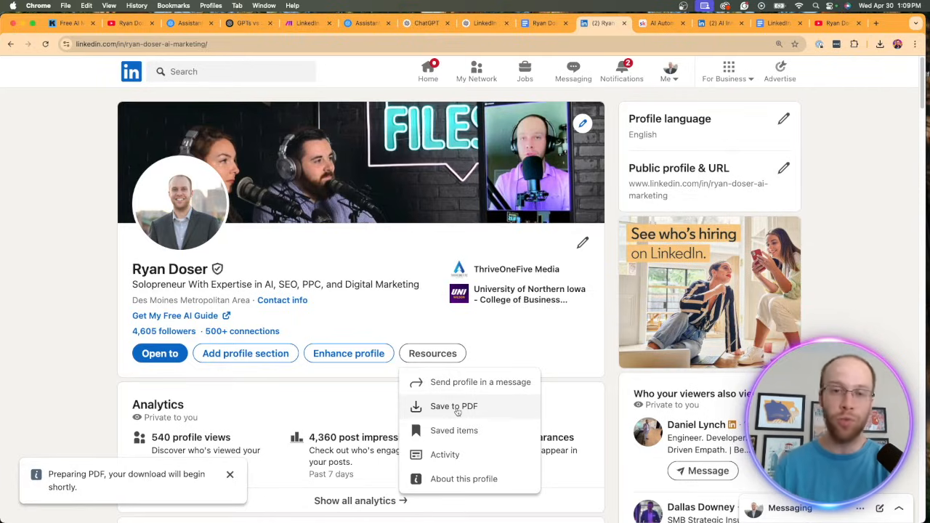
left_click(429, 23)
left_click(483, 23)
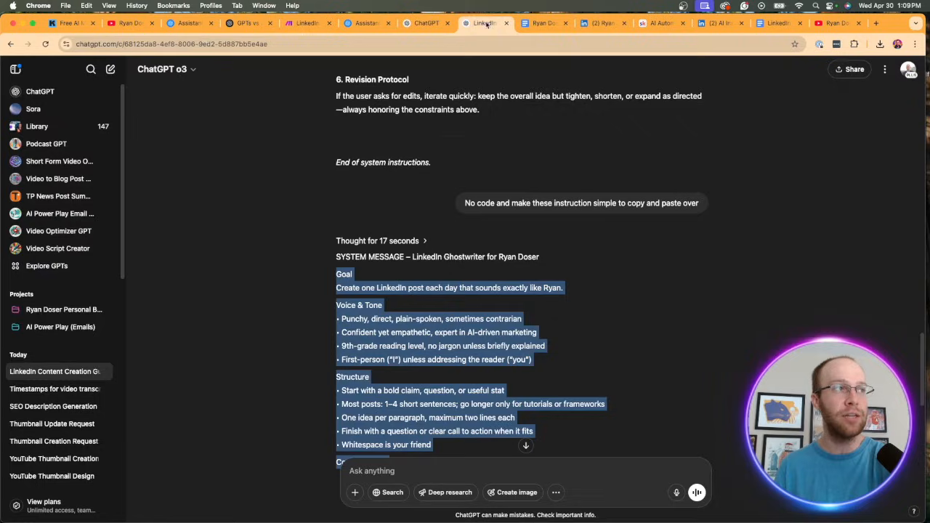
left_click(367, 23)
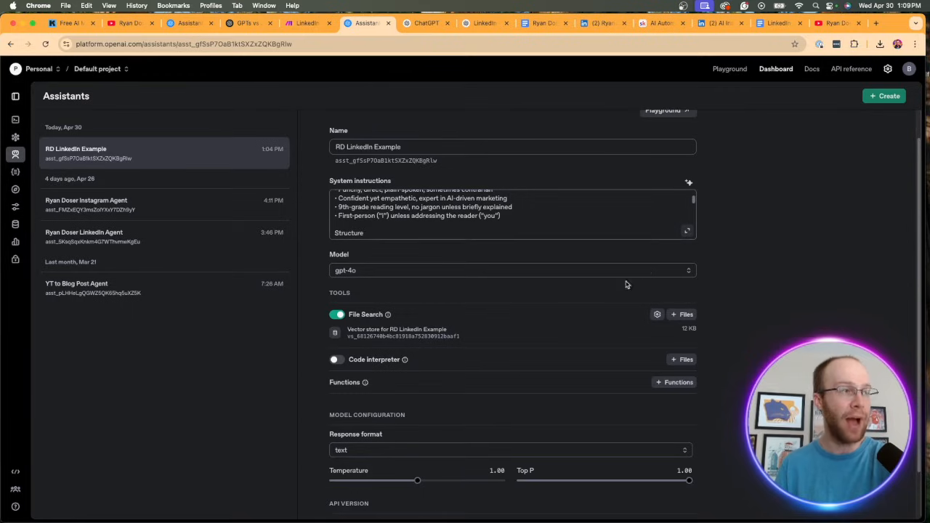
Review the RD LinkedIn Example assistant's tools and model configuration, including the response format options, and keep the text format.
scroll(673, 252, "up", 1)
scroll(699, 251, "down", 1)
scroll(702, 251, "up", 1)
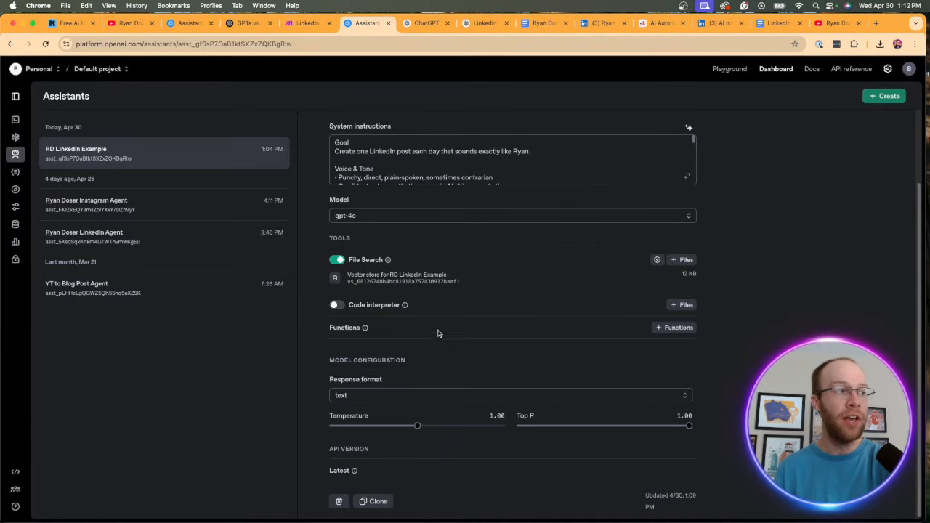
left_click(366, 399)
left_click(351, 416)
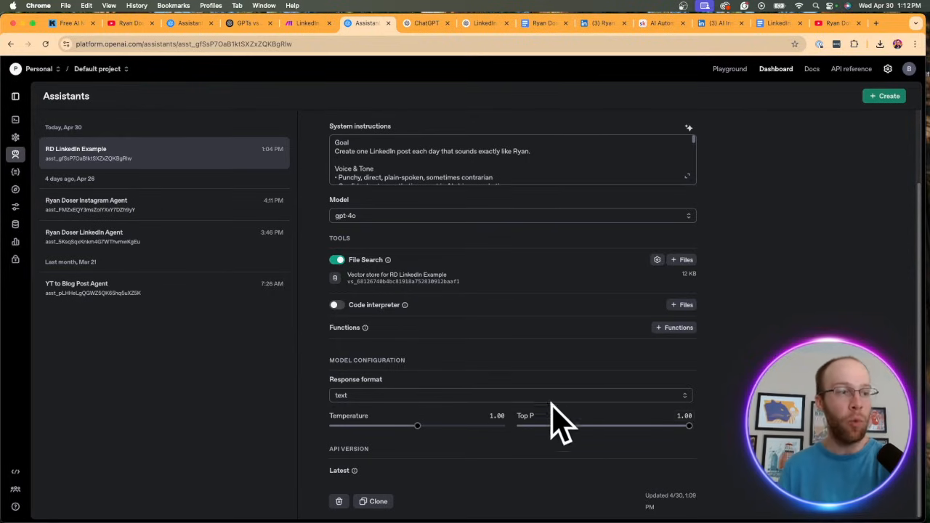
scroll(577, 416, "up", 2)
scroll(736, 178, "down", 2)
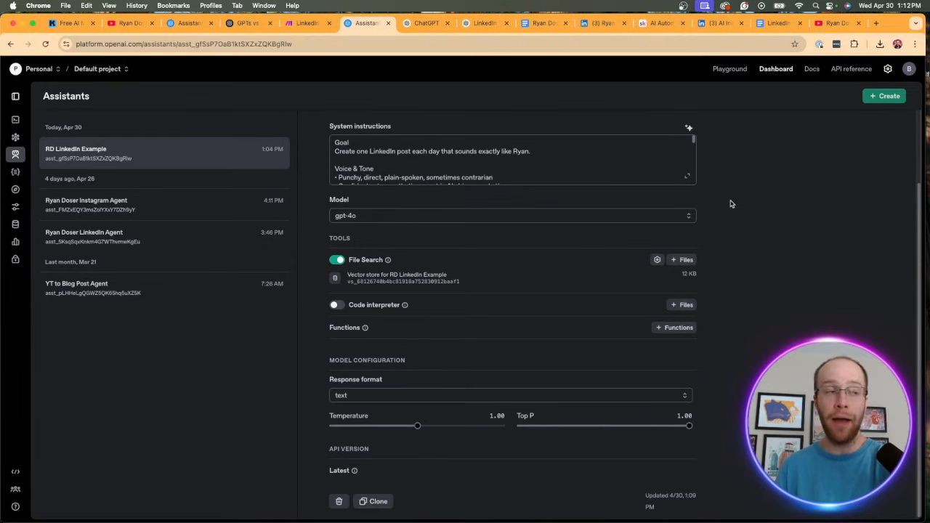
scroll(759, 223, "up", 1)
scroll(759, 224, "down", 1)
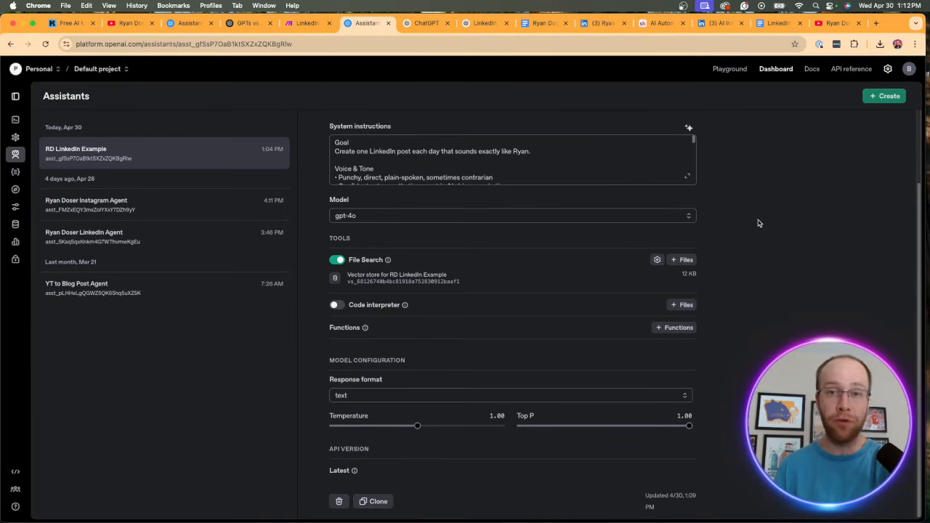
scroll(758, 223, "up", 3)
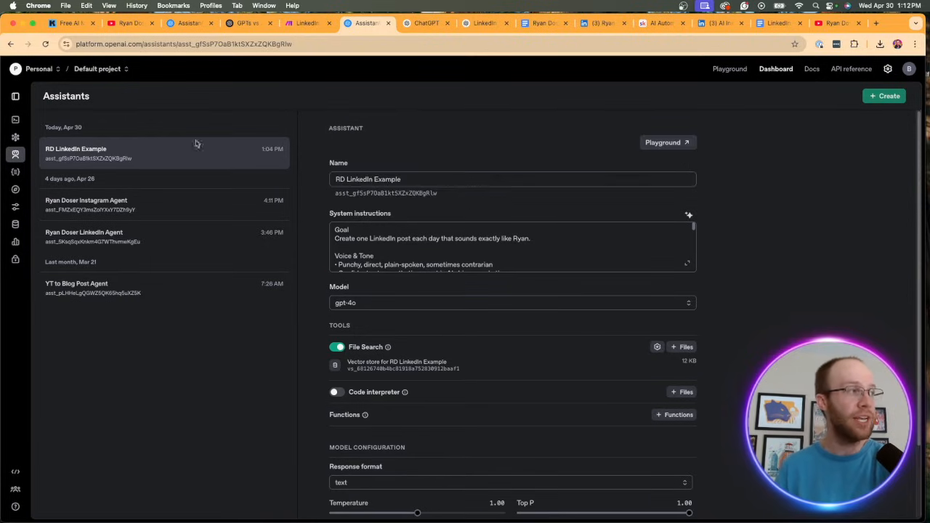
View the Instagram agent's configuration, then return to the RD LinkedIn Example assistant and check its settings.
left_click(153, 212)
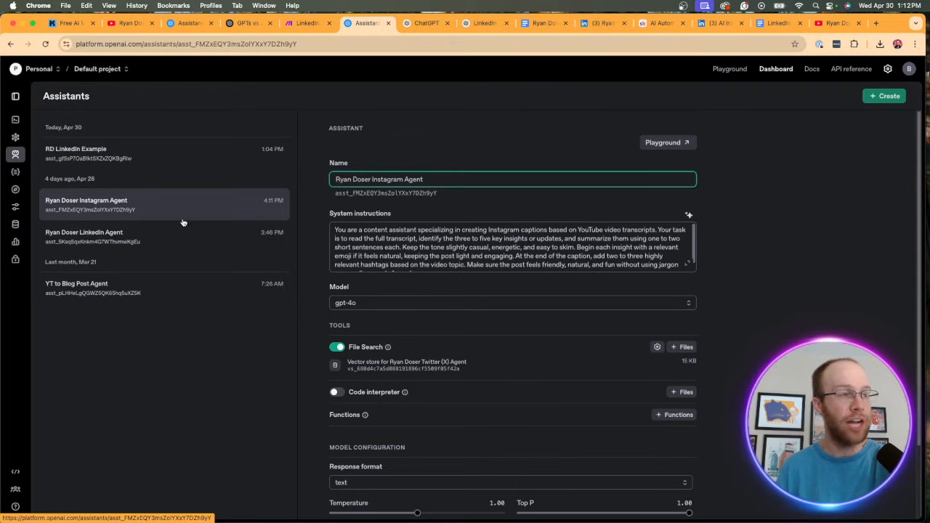
left_click(162, 158)
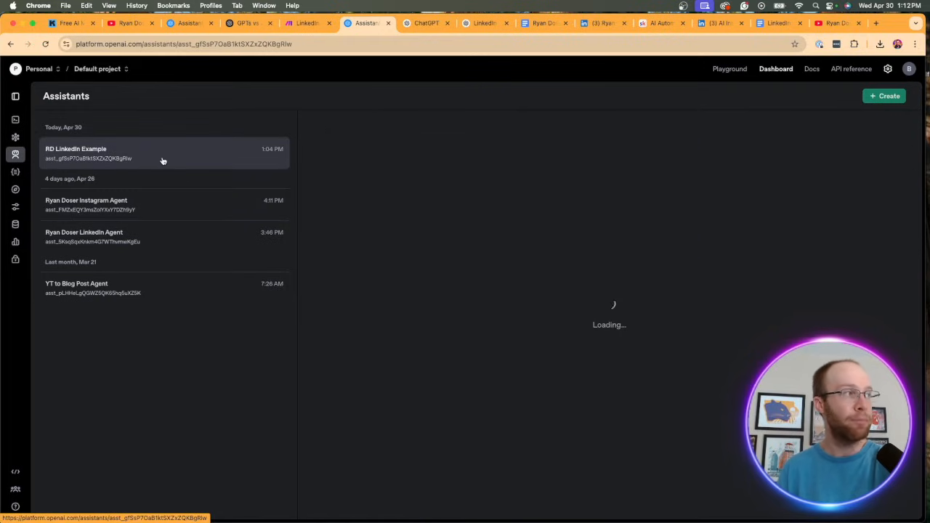
scroll(579, 349, "down", 3)
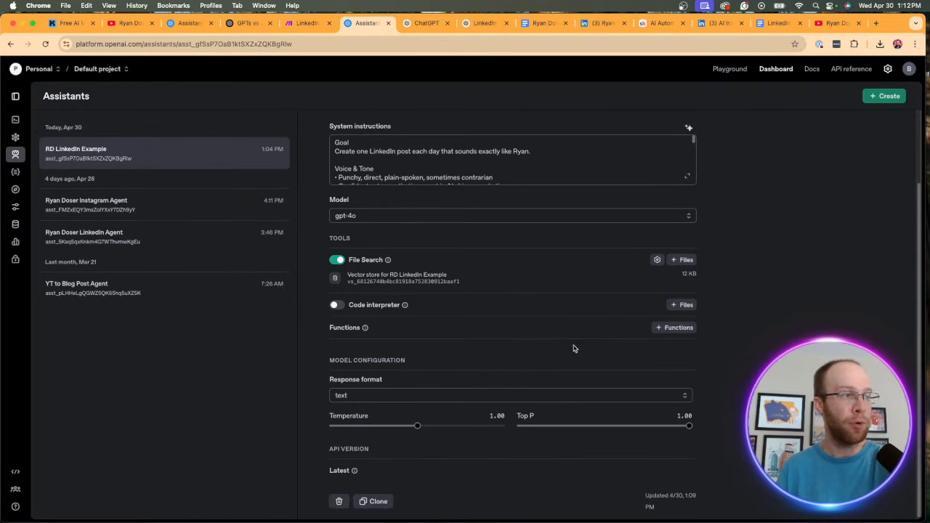
scroll(567, 283, "up", 3)
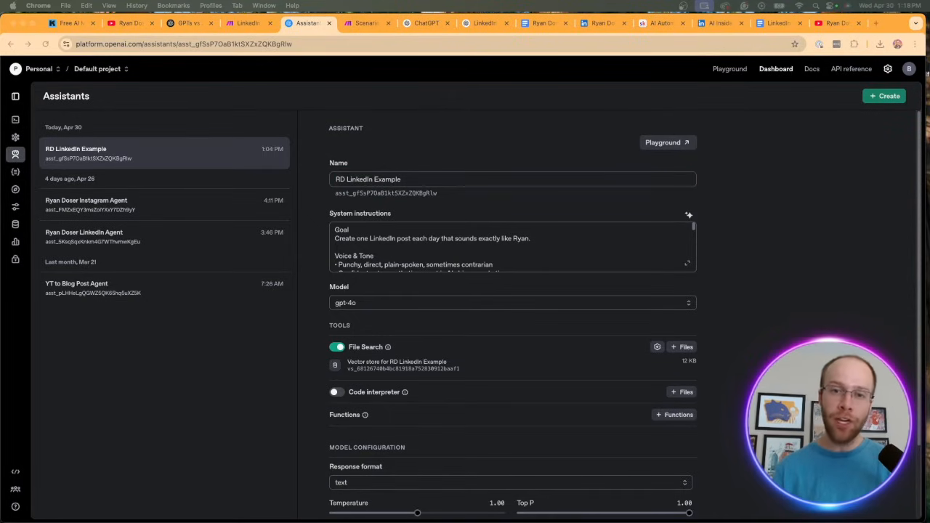
Open the Assistants playground, load the RD LinkedIn Example assistant and place the cursor in the thread's message box.
left_click(725, 72)
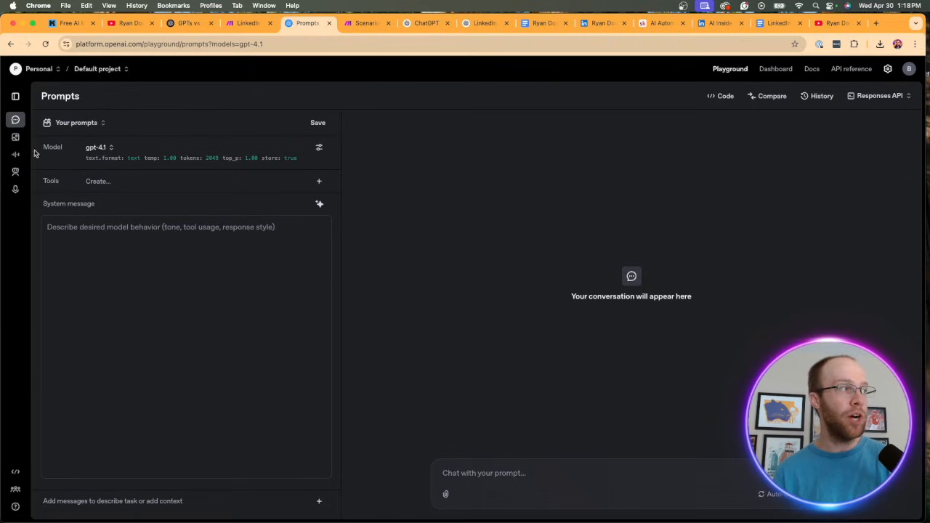
left_click(16, 174)
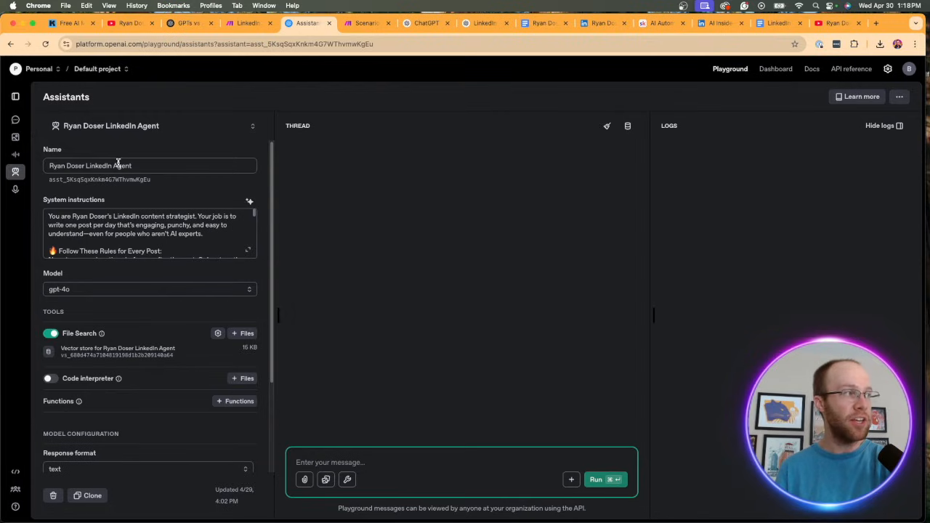
left_click(106, 131)
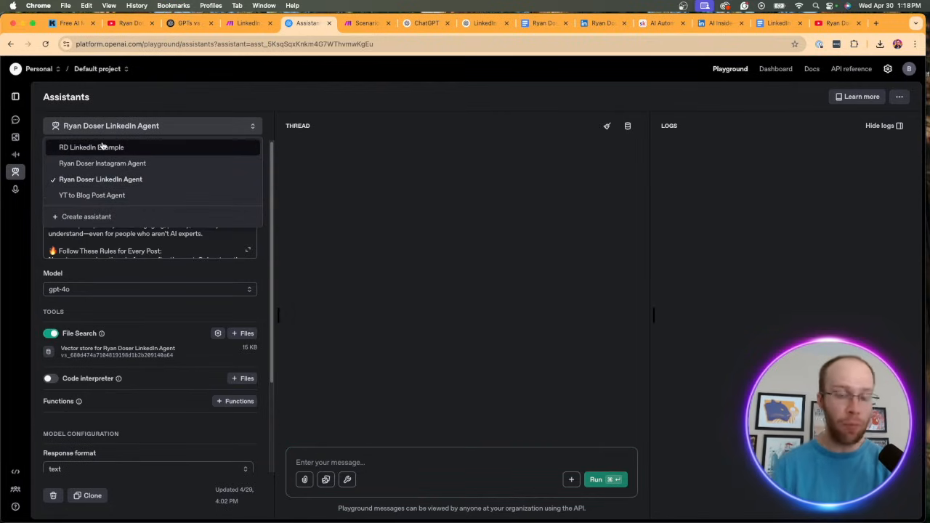
left_click(142, 127)
left_click(144, 128)
left_click(90, 145)
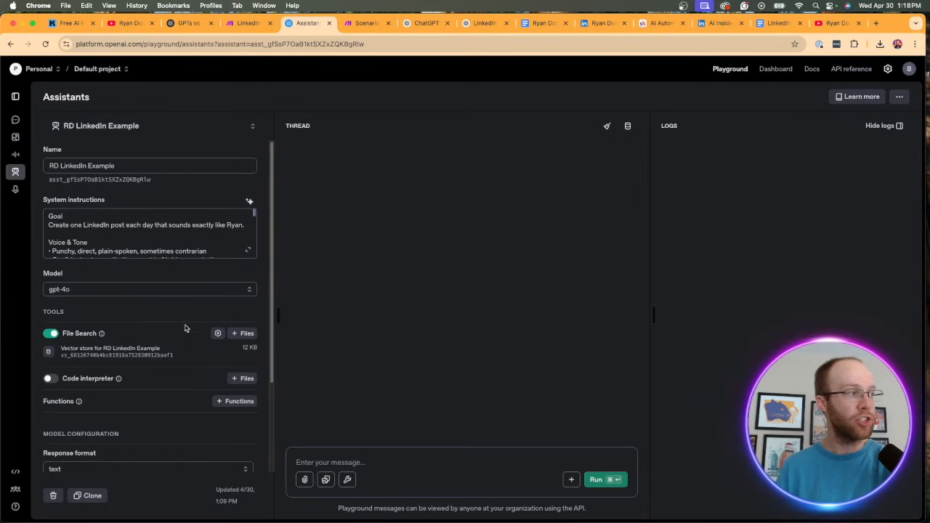
scroll(181, 323, "down", 1)
scroll(113, 279, "down", 3)
scroll(116, 284, "up", 4)
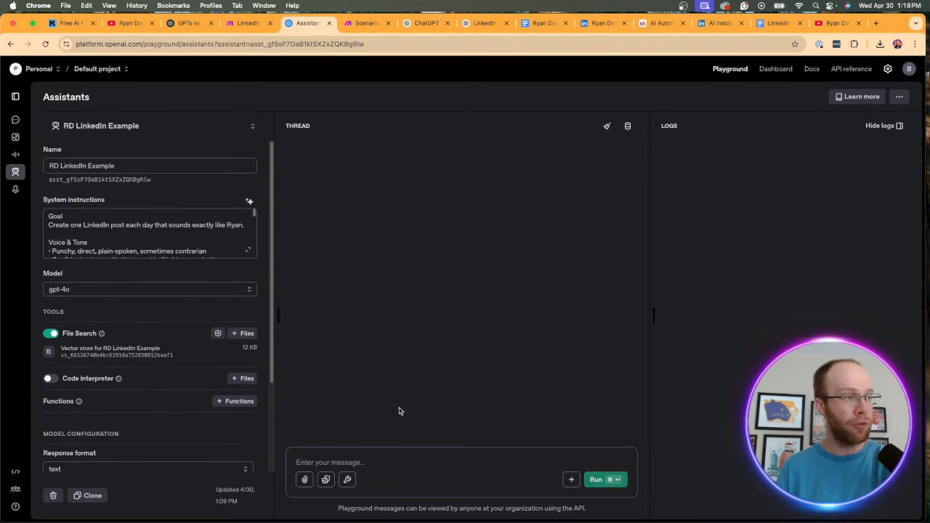
left_click(356, 461)
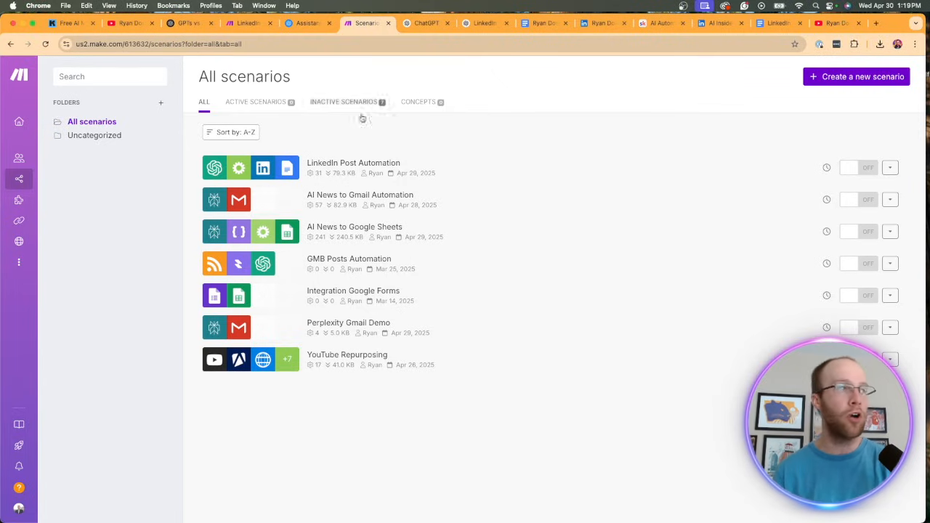
In Make, create a new scenario and name it ChatGPT Assistant LinkedIn Demo.
left_click(863, 78)
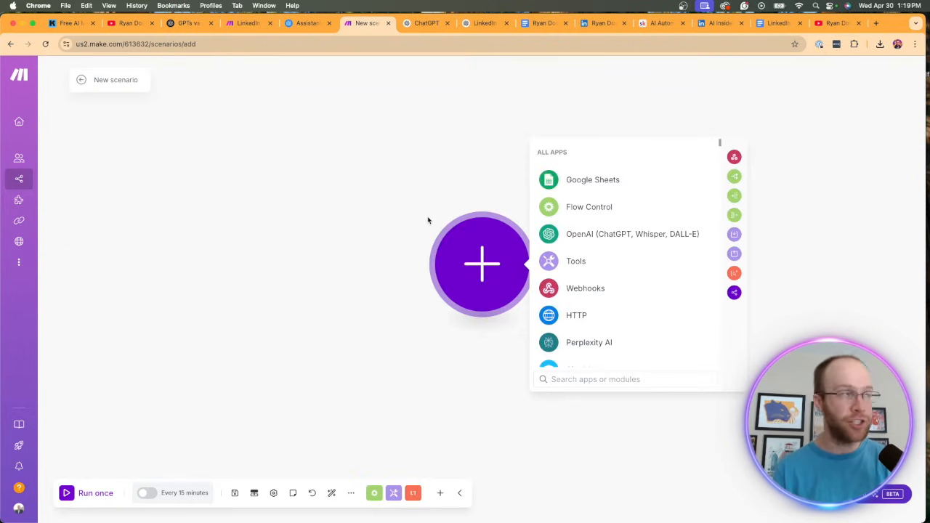
left_click(108, 80)
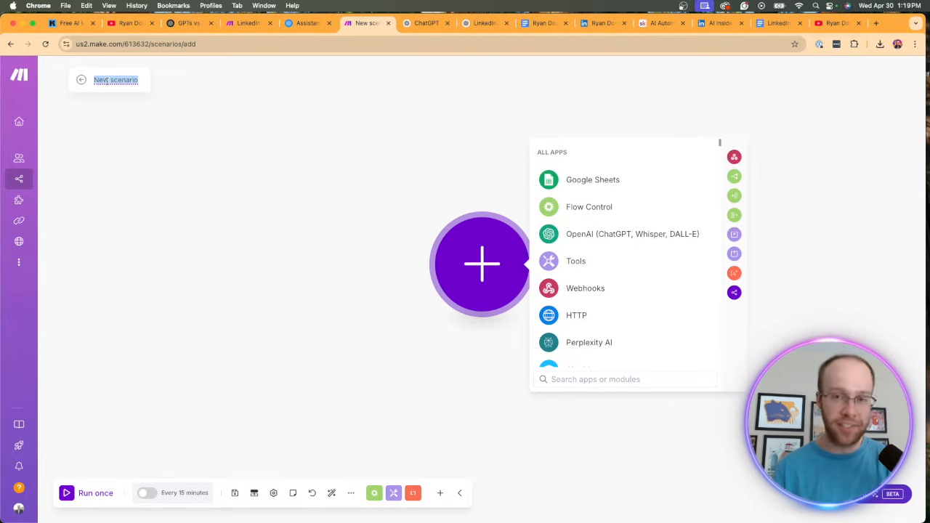
type("ChatGPT")
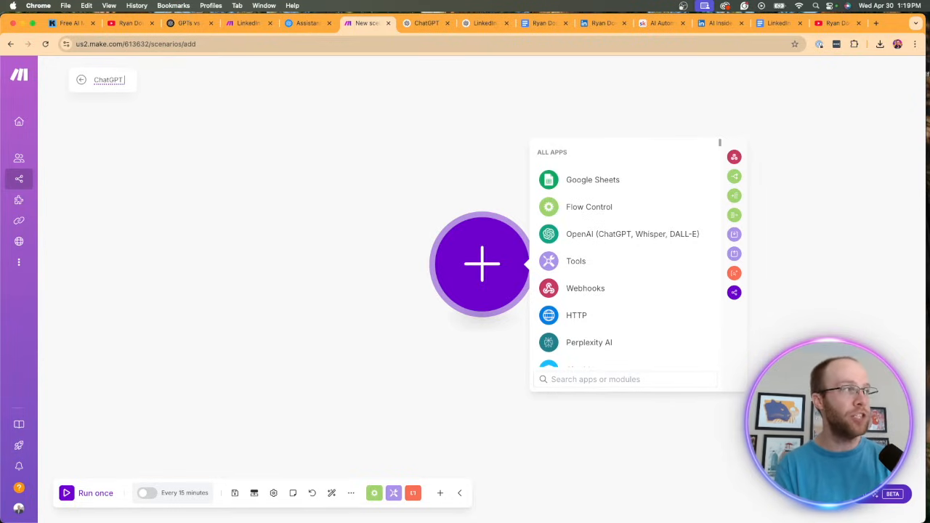
type(" Assist")
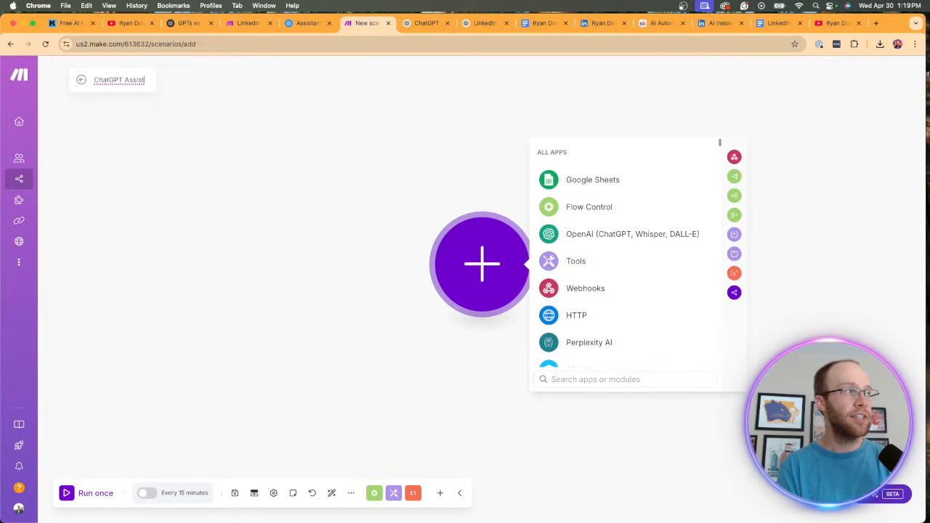
type("att L")
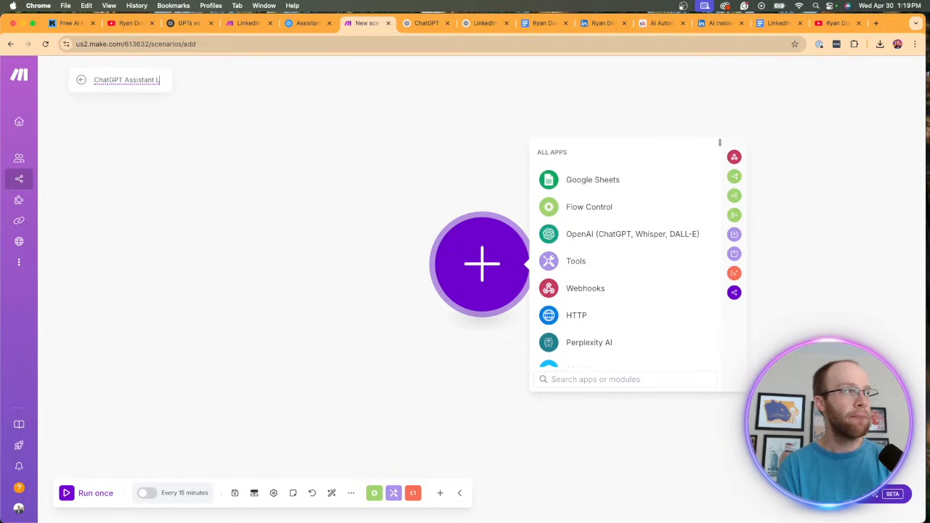
type("inkedIn Demo")
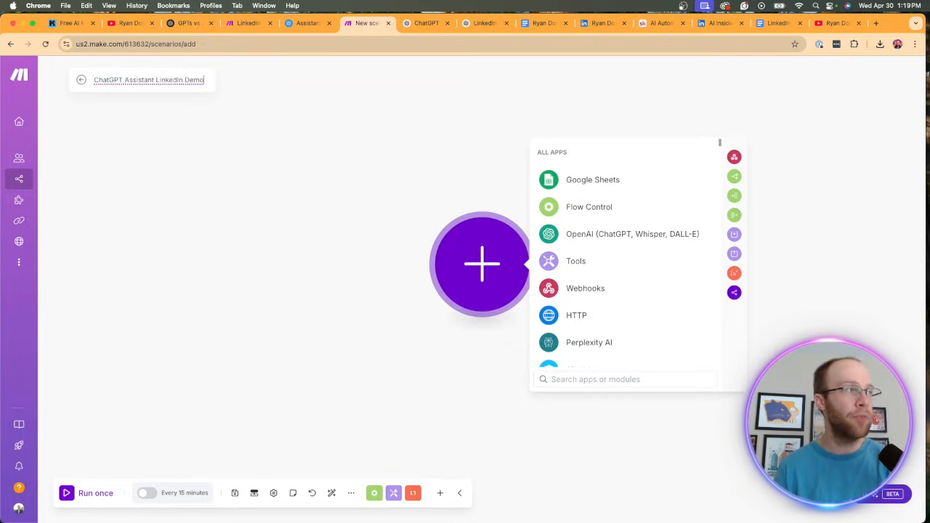
key("Return")
left_click(233, 114)
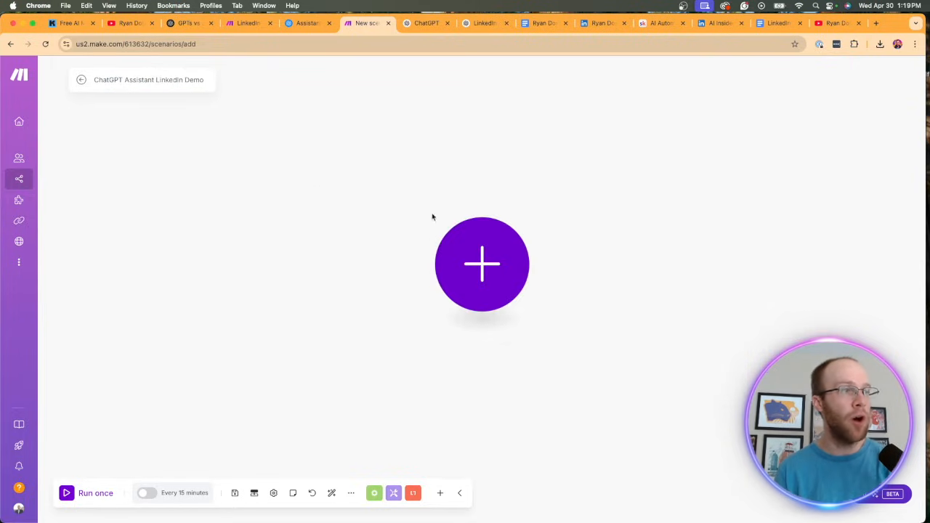
Search the apps for openai and add the OpenAI Message an Assistant module as the scenario's first module.
left_click(495, 265)
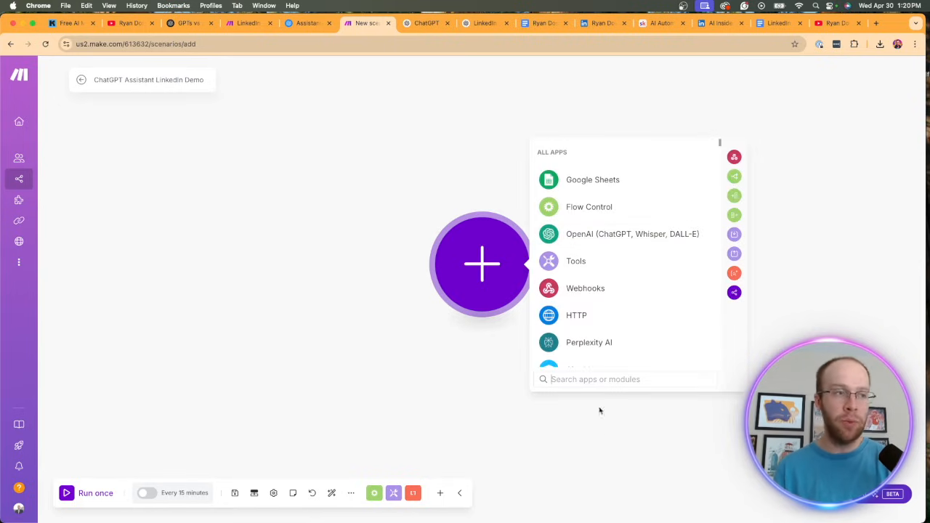
left_click(594, 379)
type("openai")
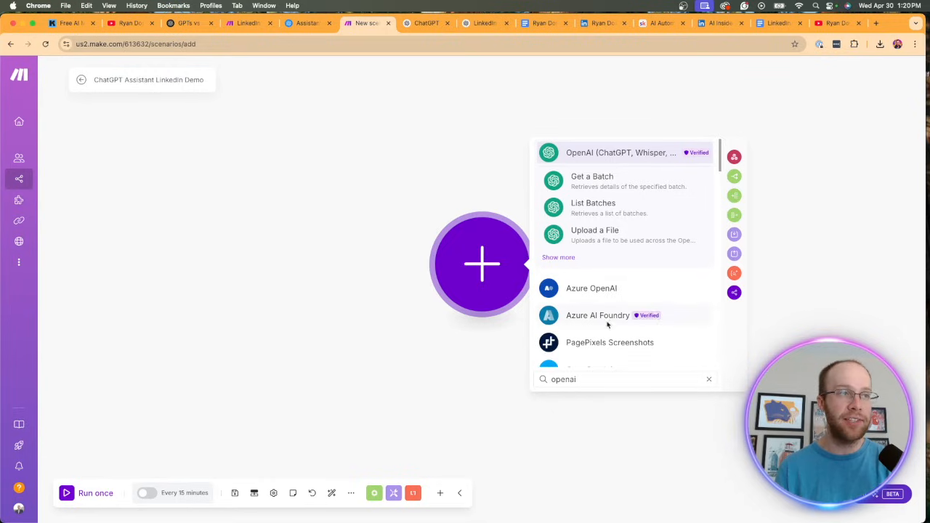
left_click(573, 155)
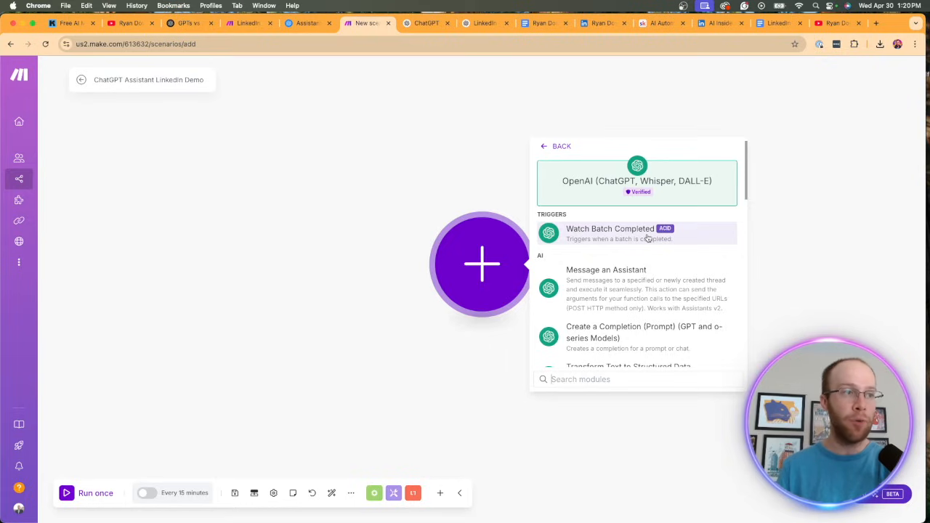
scroll(617, 298, "down", 1)
left_click(615, 293)
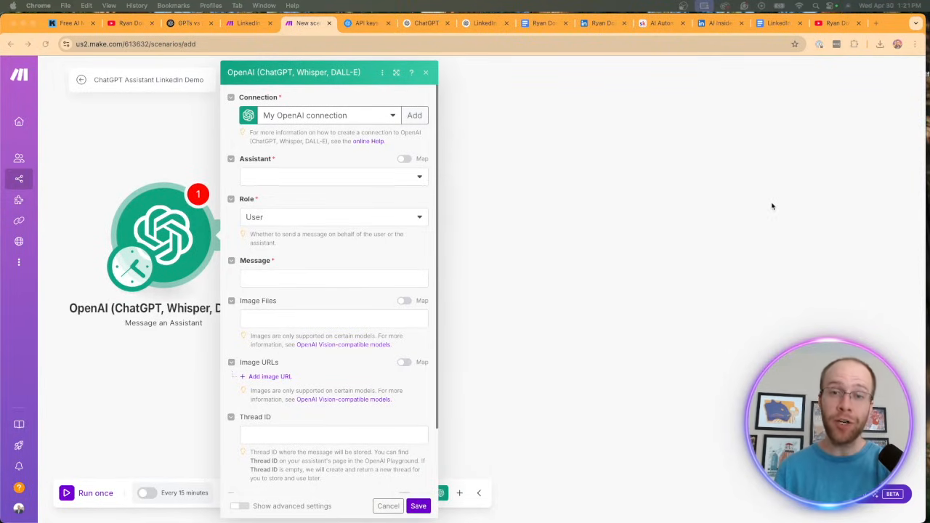
Start a new OpenAI connection for the Message an Assistant module and go to its API Key field.
left_click(332, 117)
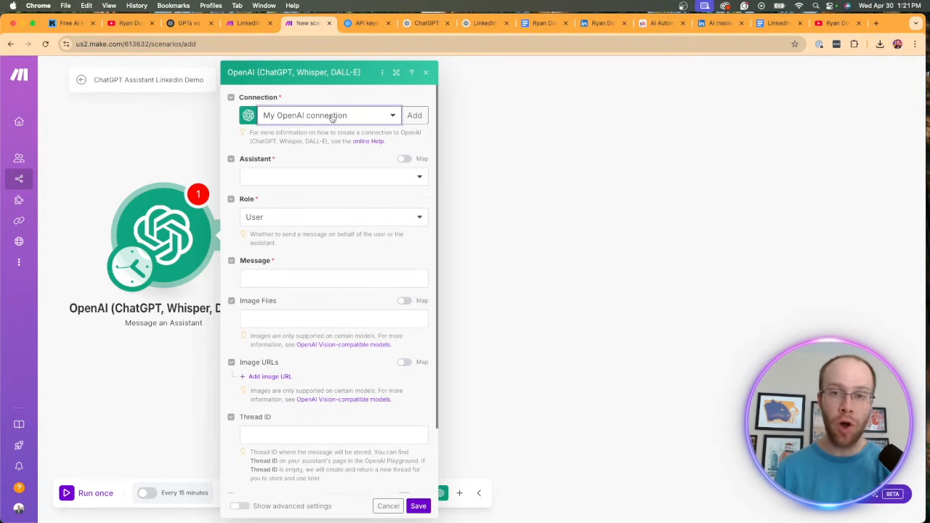
left_click(414, 115)
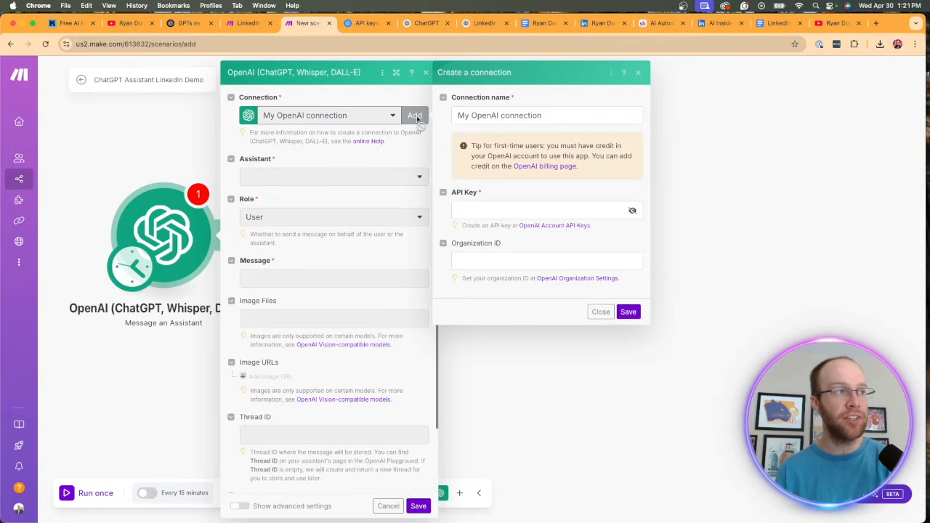
left_click(495, 116)
left_click(495, 116)
left_click(483, 208)
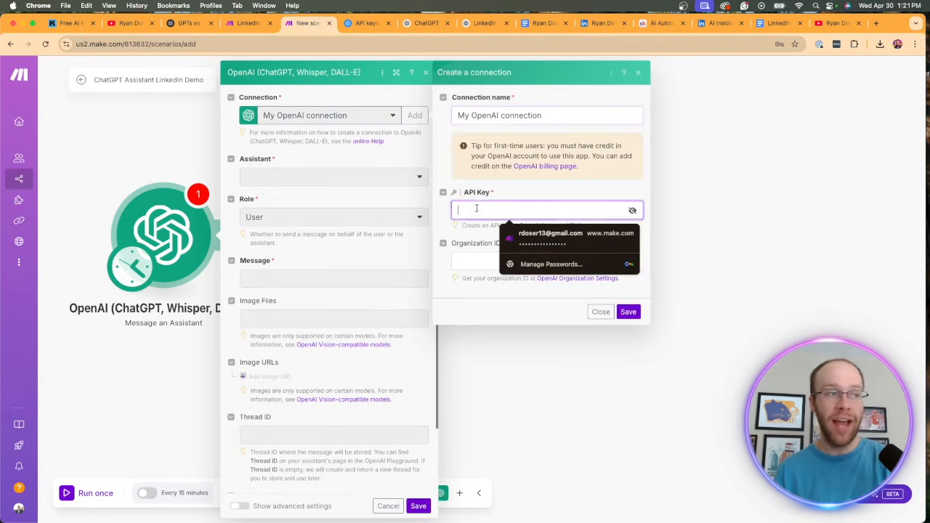
left_click(484, 261)
left_click(474, 210)
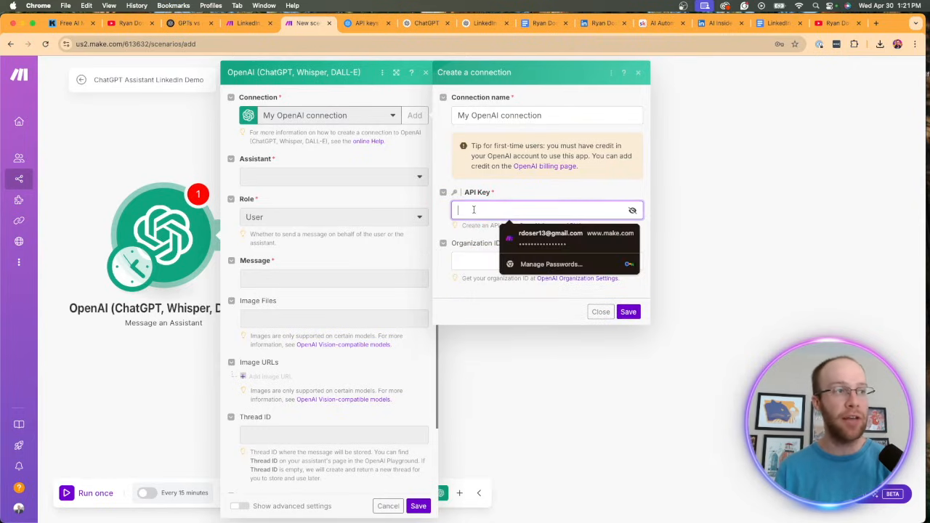
Switch to the OpenAI platform, open the project's API keys page from the profile settings and locate the Make Automations key.
left_click(363, 23)
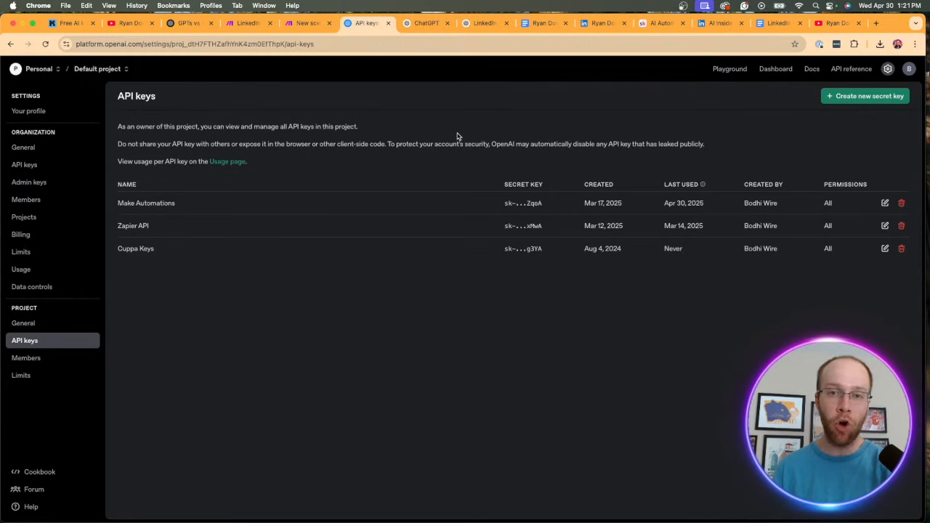
left_click(910, 69)
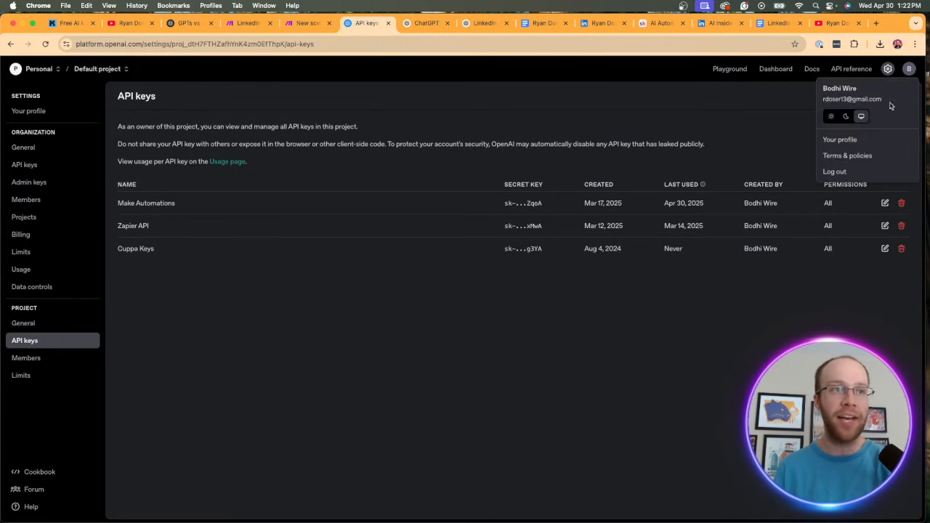
left_click(868, 141)
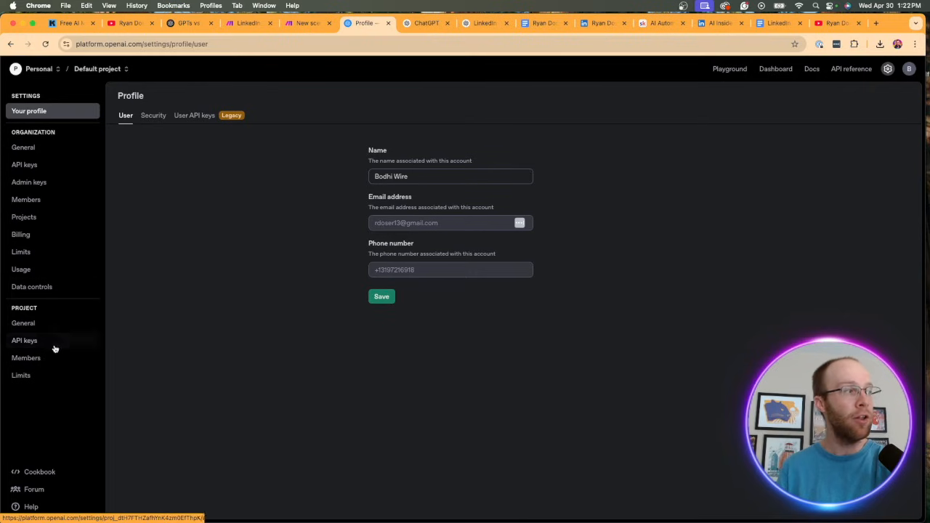
left_click(26, 343)
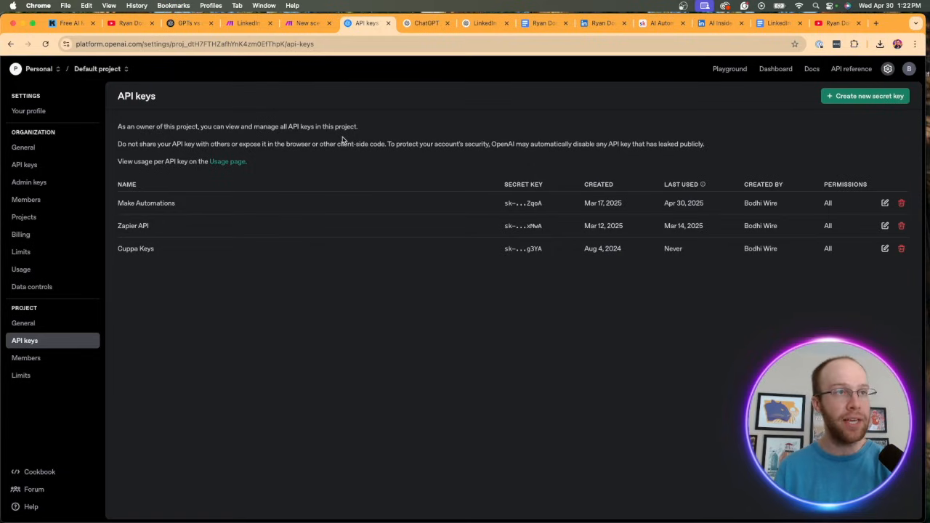
left_click_drag(173, 204, 118, 204)
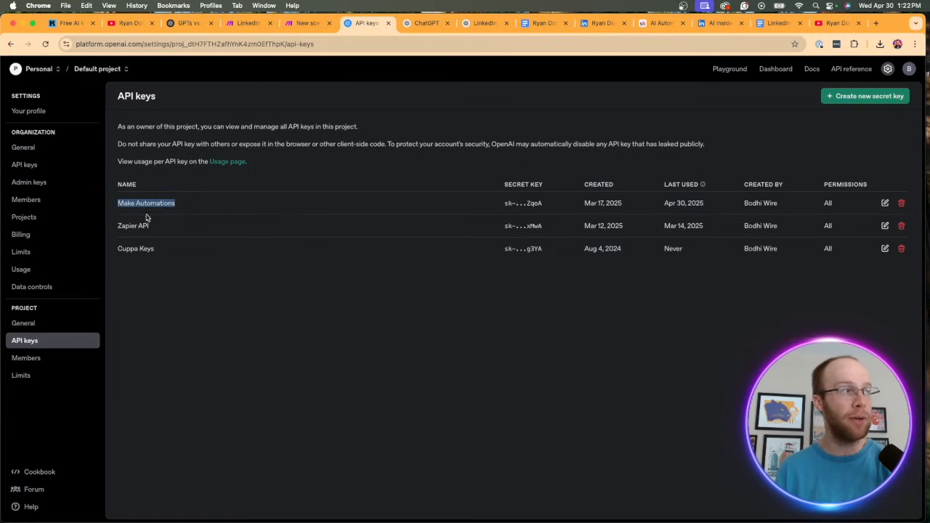
left_click(237, 269)
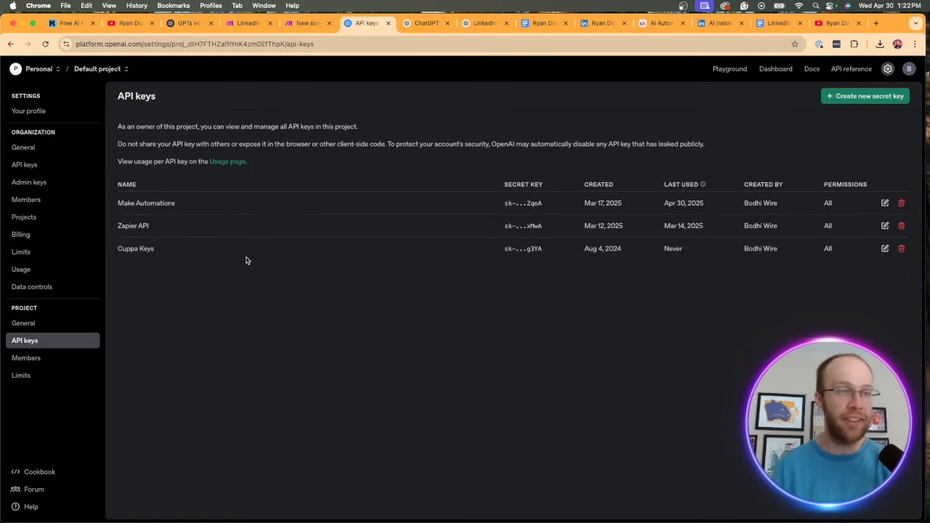
left_click(853, 97)
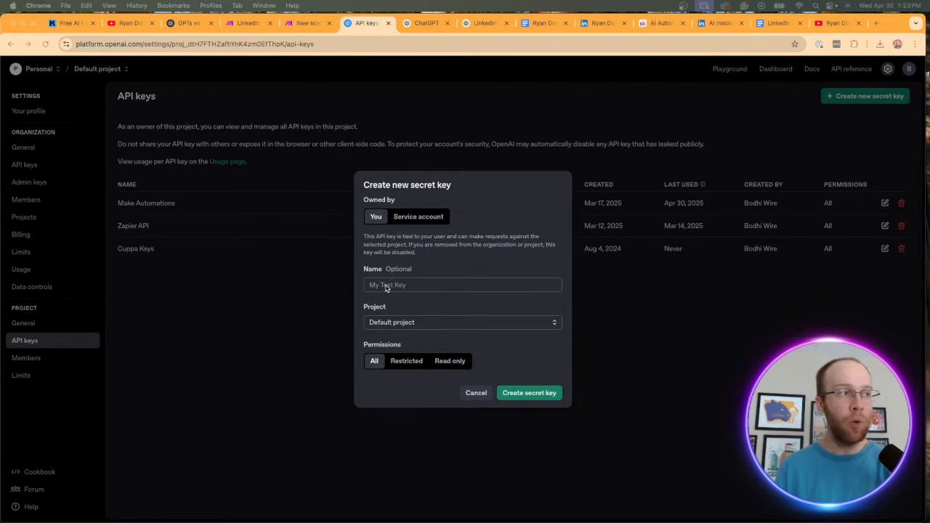
left_click(525, 388)
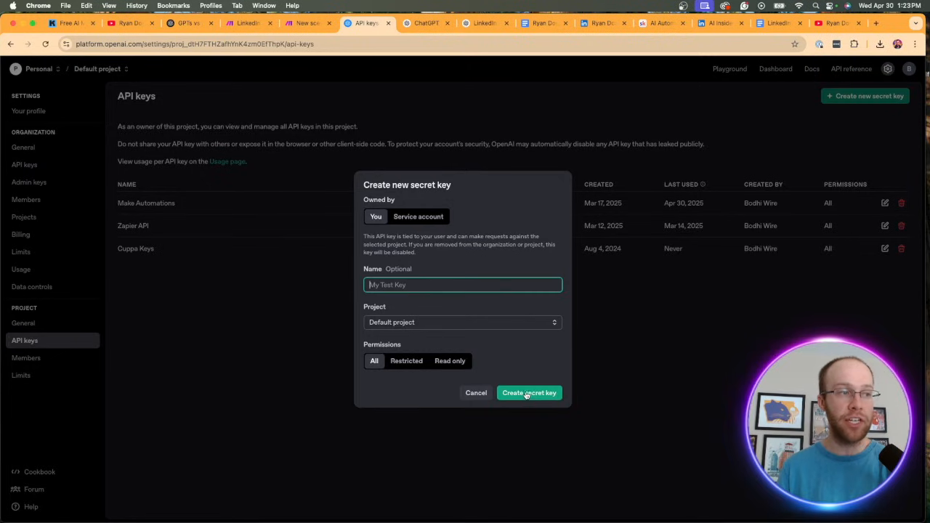
left_click(476, 393)
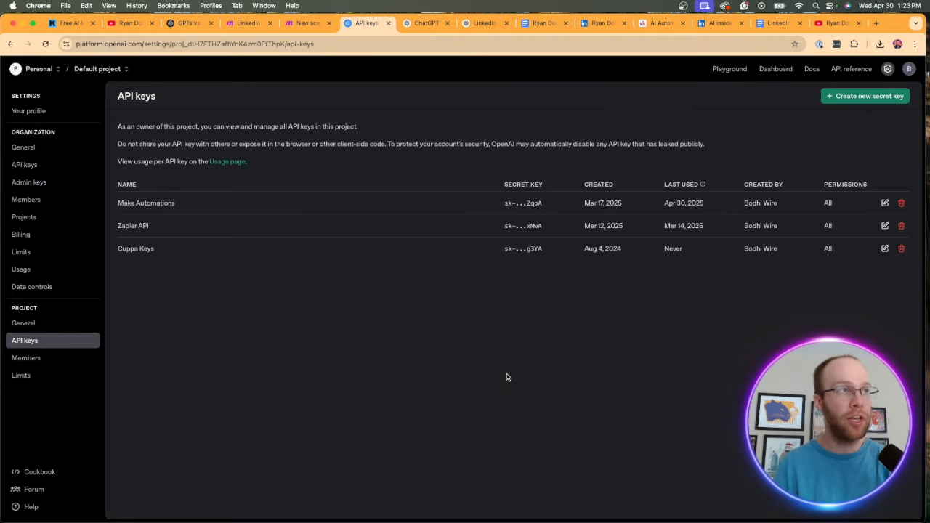
Return to Make, discard the new connection form, and set the module's Assistant to RD LinkedIn Example (gpt-4o) and Role to User.
left_click(300, 23)
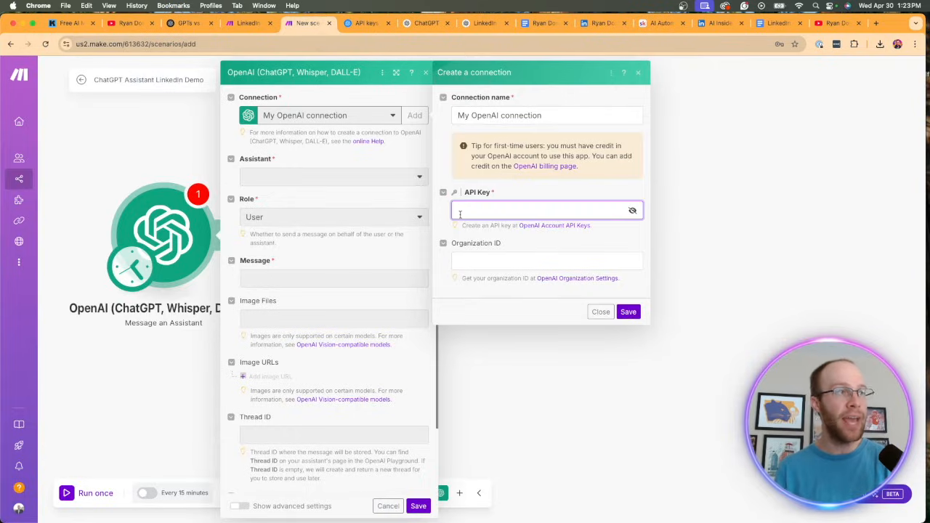
left_click(600, 312)
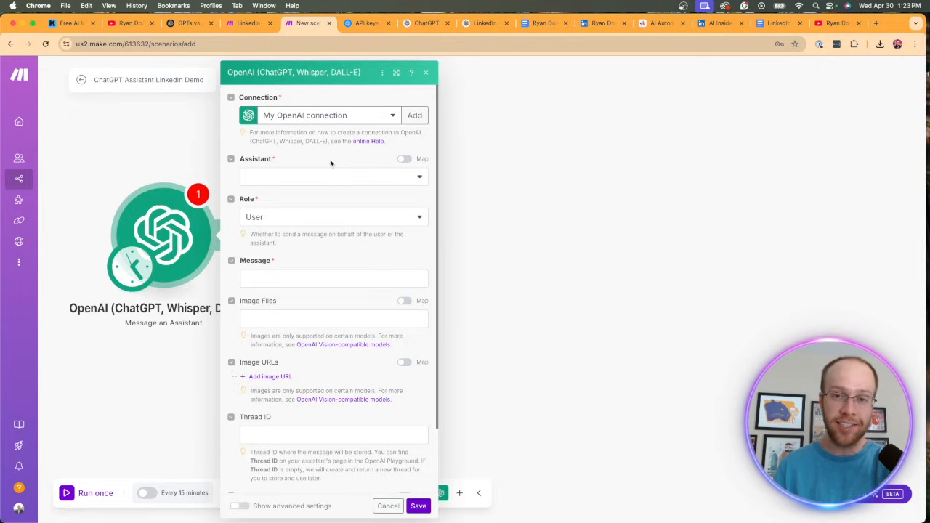
left_click(320, 177)
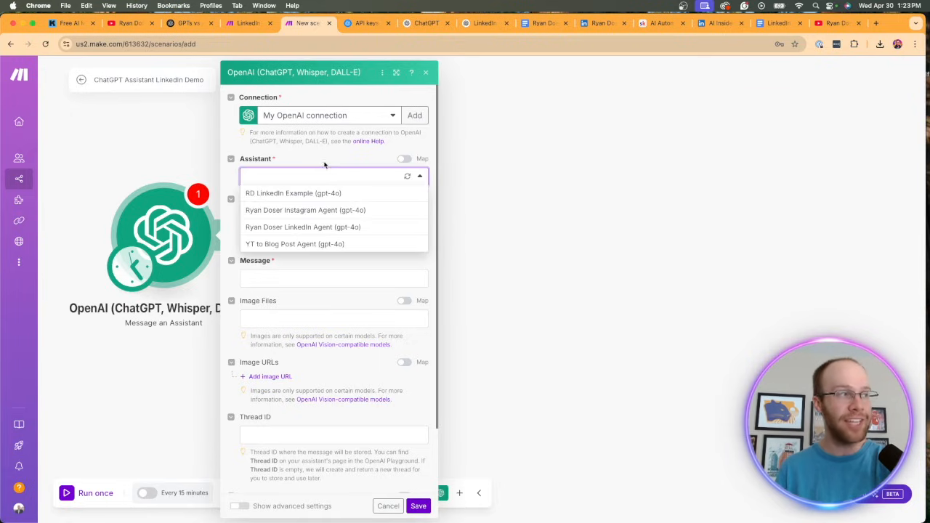
left_click(292, 194)
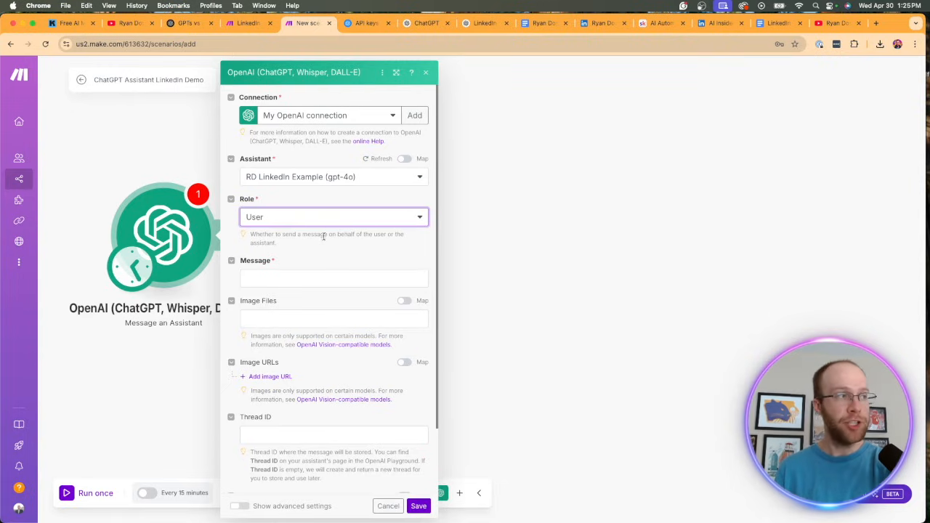
left_click(273, 217)
left_click(289, 235)
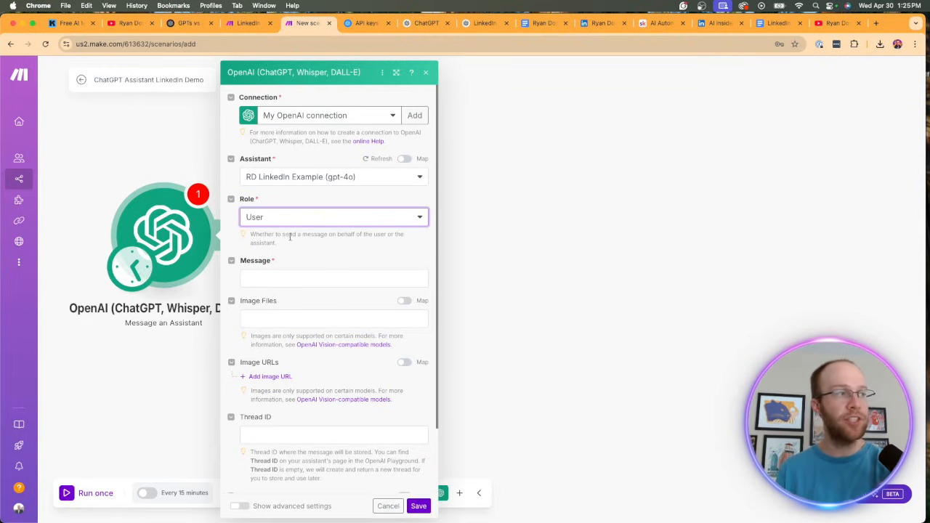
Enter a Message starting "You are my AI-powered content strategist for LinkedIn" that requests one original AI post per day, and save the module.
left_click(277, 278)
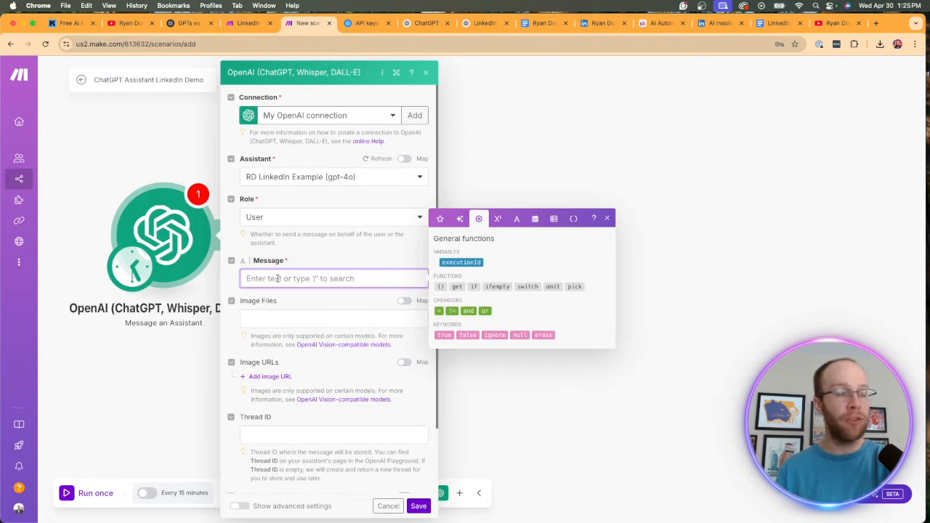
type("You are my AI-powered content strategist for LinkedIn. Your job is to write one original post per day about artificial intelligence that resonates with business owners, marketers, and content creators. Each post must be easy to understand, scroll-stopping, and framed with a metaphor or analogy people already understand.")
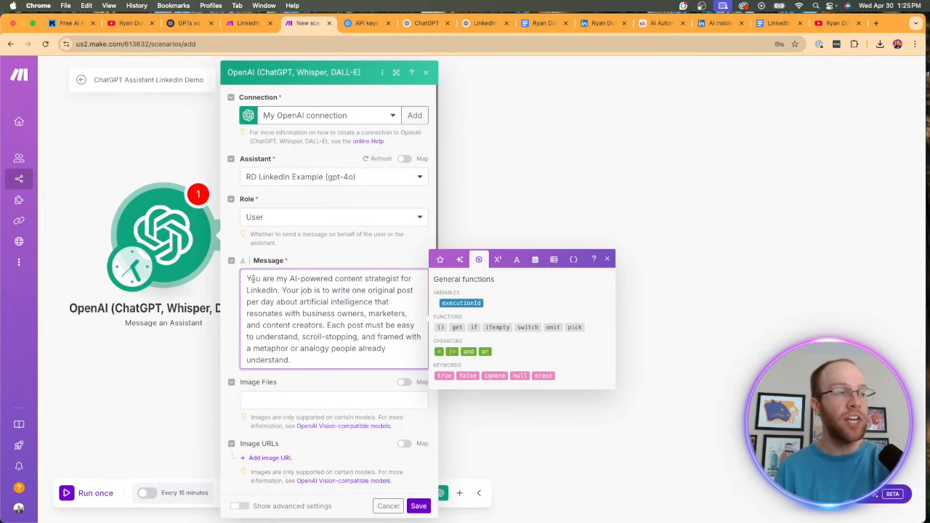
left_click_drag(248, 280, 385, 295)
left_click(305, 308)
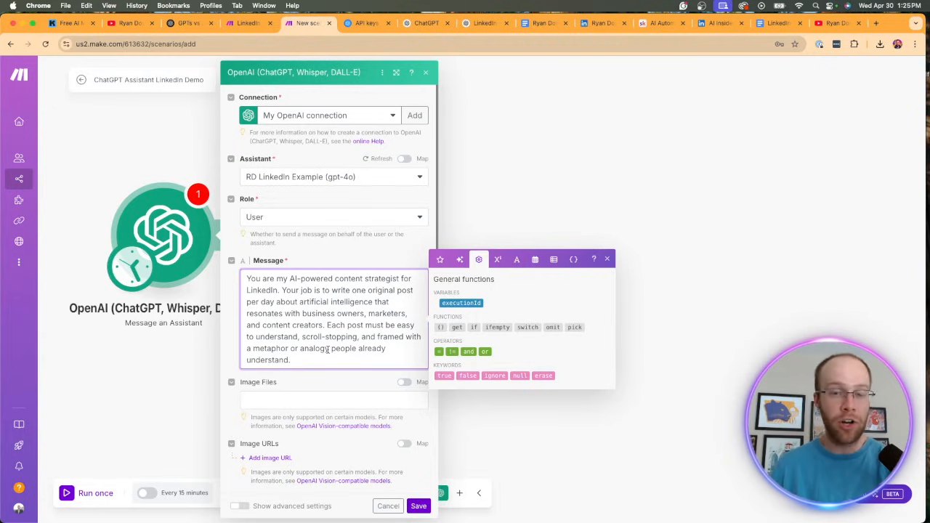
left_click(331, 356)
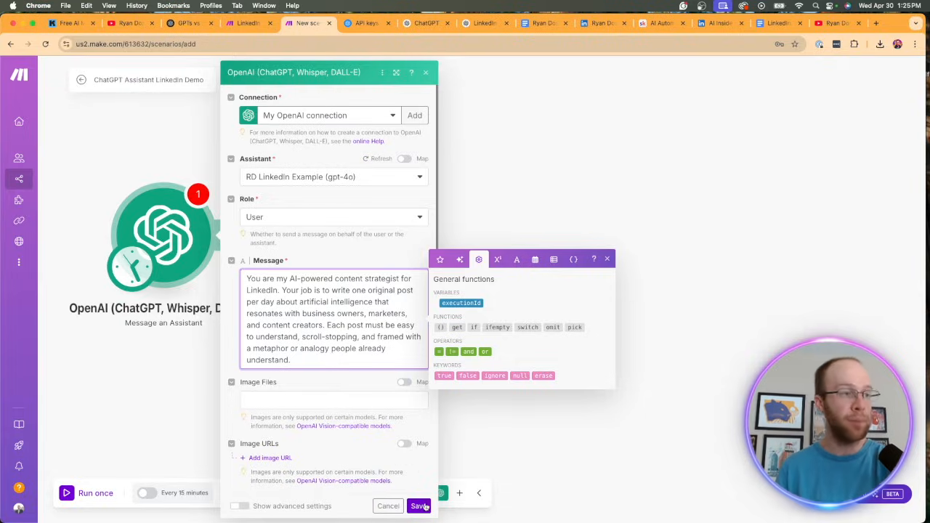
left_click(420, 506)
Reposition the OpenAI module on the canvas and add LinkedIn's Create an Organization Text Post module after it.
left_click_drag(171, 229, 284, 250)
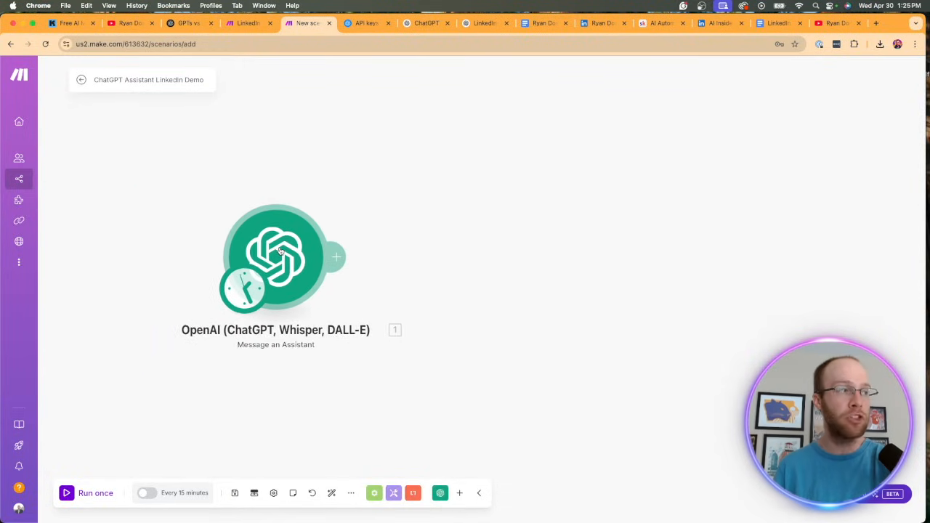
left_click(340, 257)
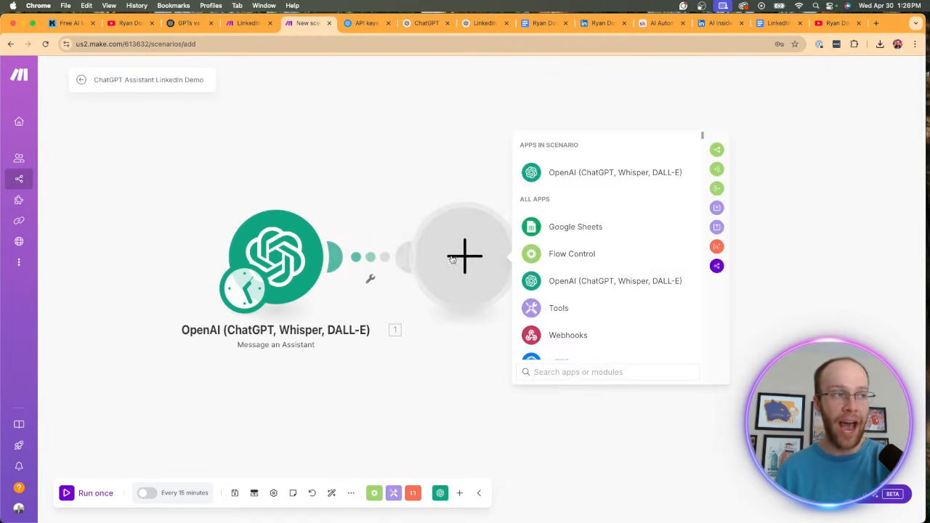
type("link")
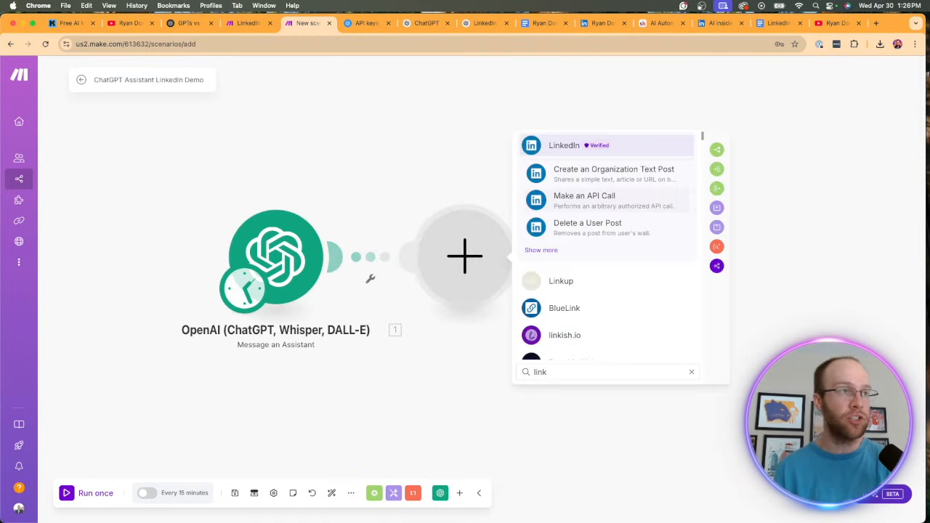
left_click(561, 149)
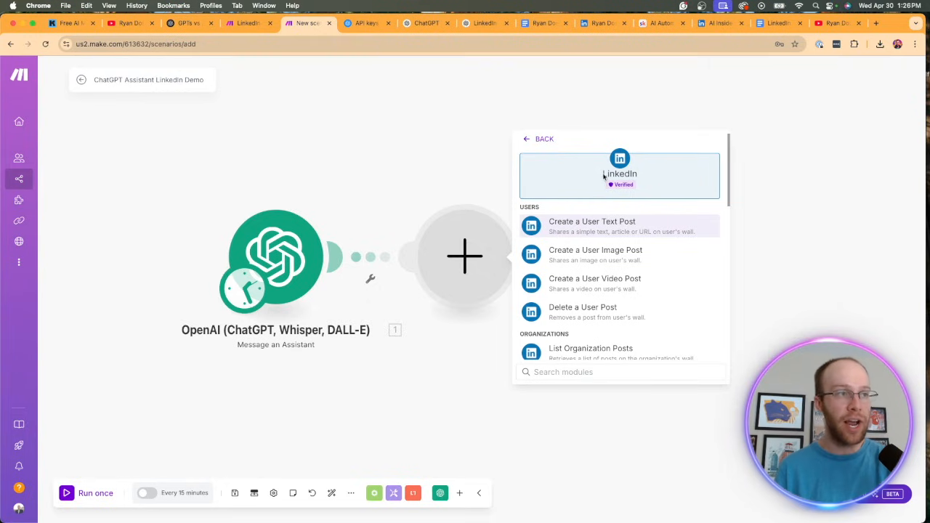
scroll(653, 219, "down", 10)
scroll(651, 251, "up", 10)
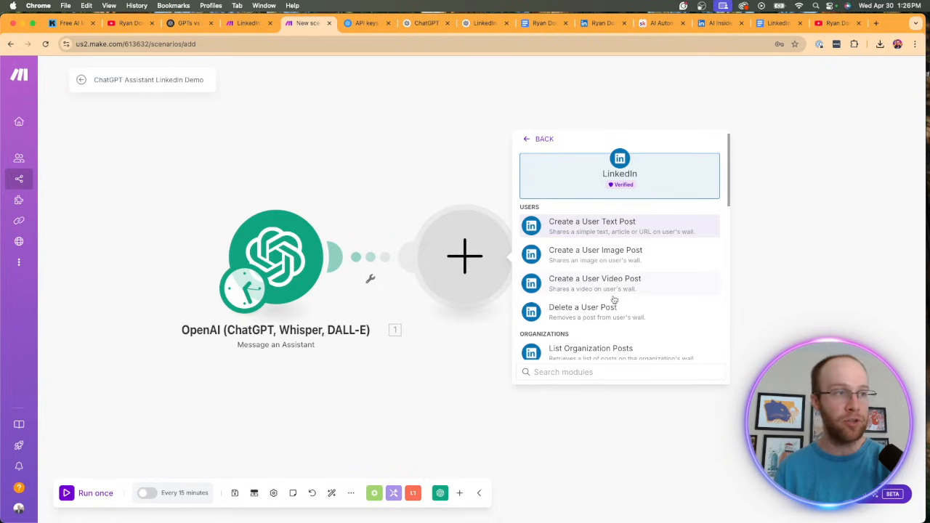
scroll(636, 258, "down", 4)
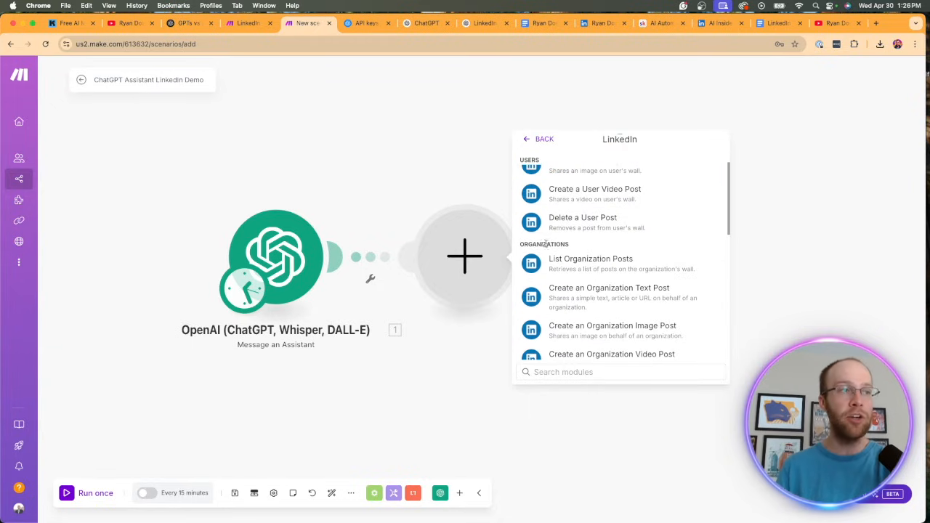
scroll(623, 211, "down", 2)
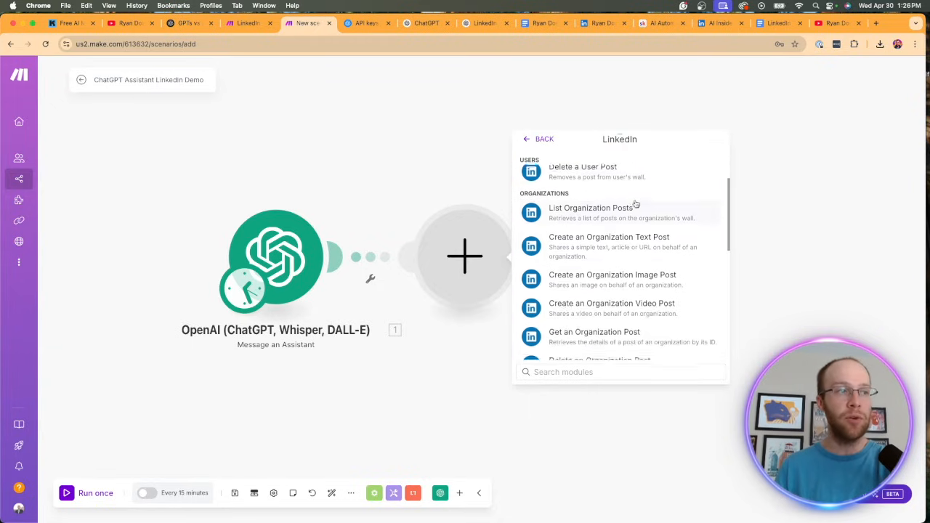
left_click(608, 237)
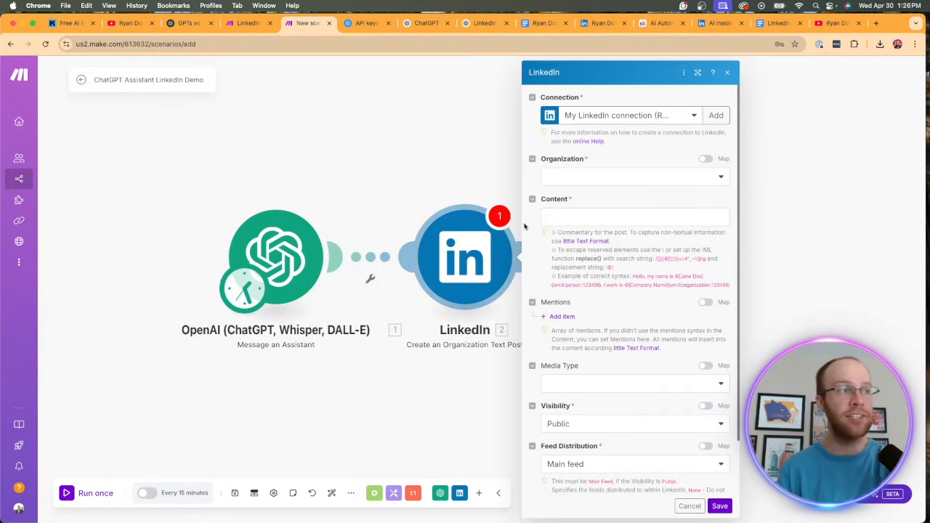
left_click(611, 116)
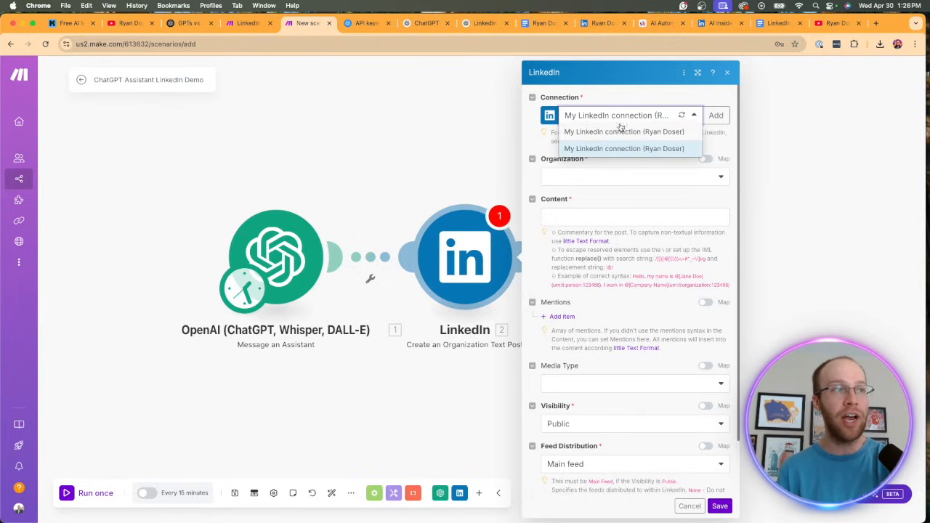
left_click(600, 95)
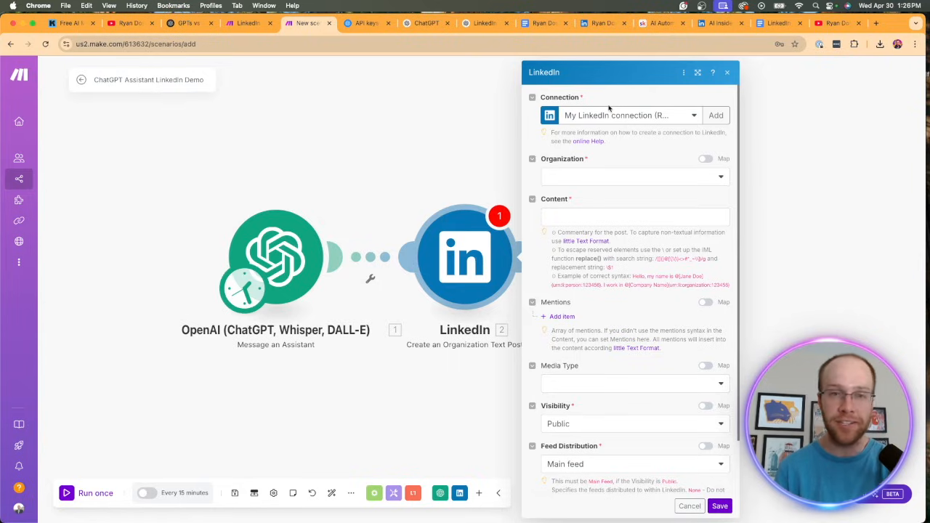
left_click(714, 114)
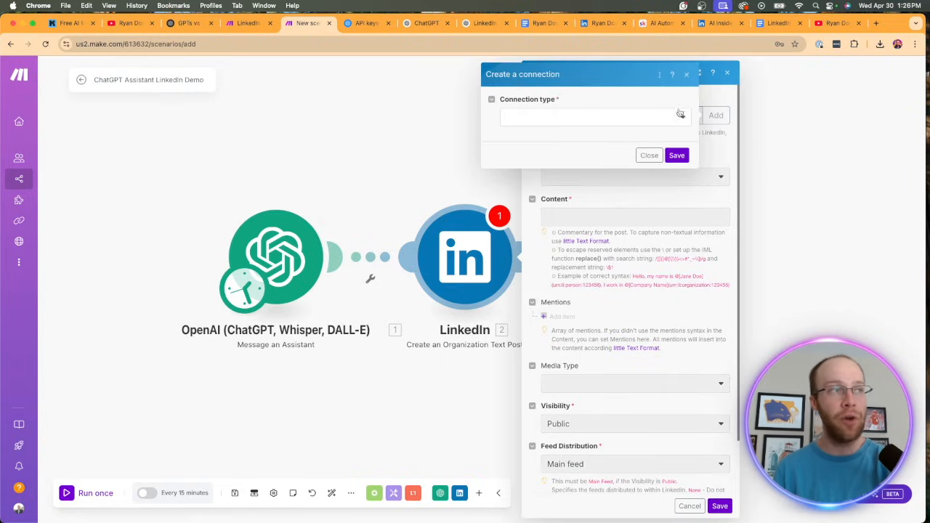
left_click(686, 75)
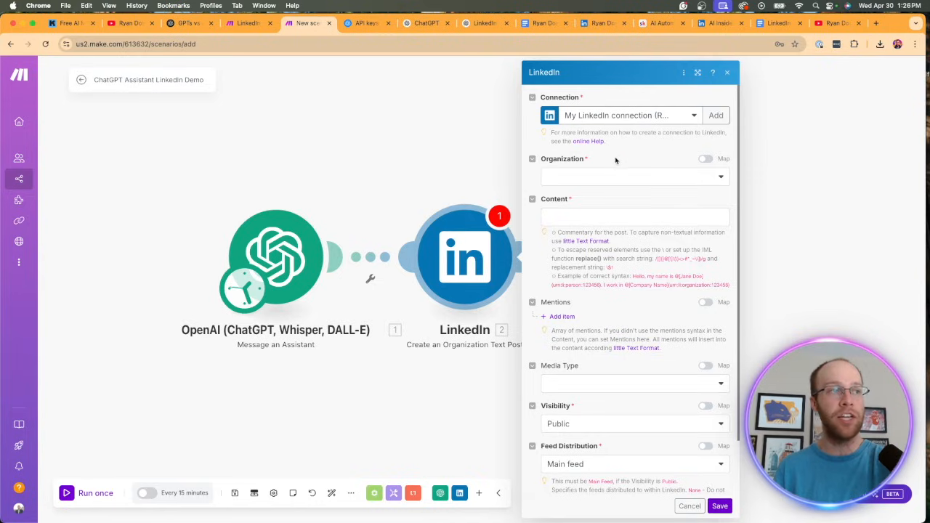
Set the LinkedIn module's Organization to AI Insider Tips and map Content to the assistant output's Content[] Text Value.
left_click(623, 181)
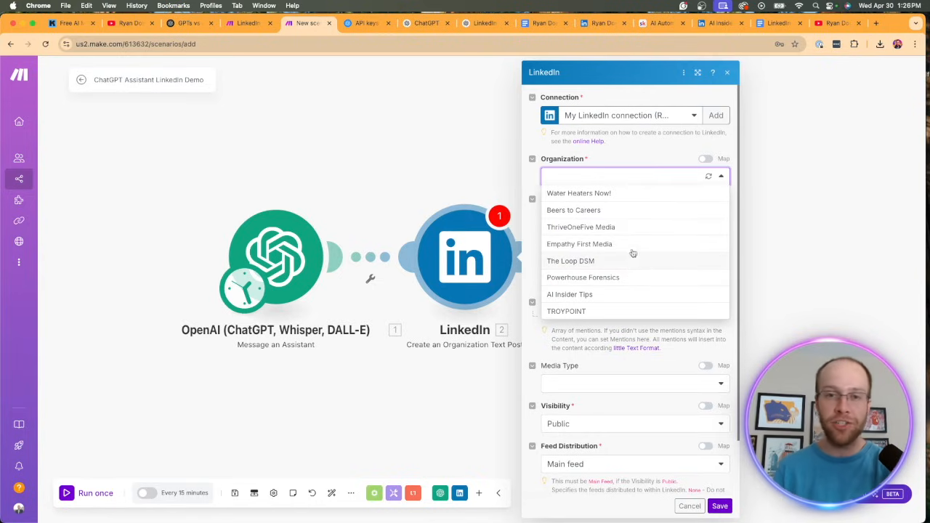
left_click(588, 295)
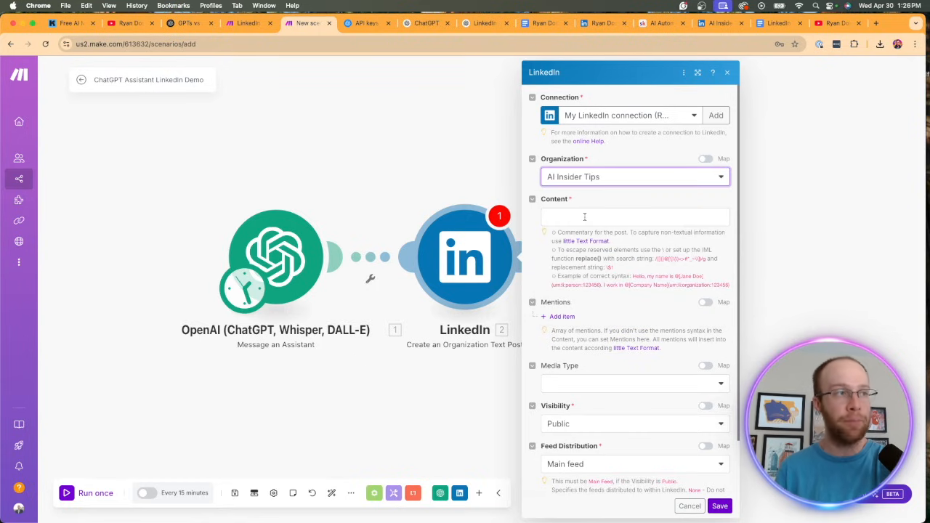
left_click(584, 216)
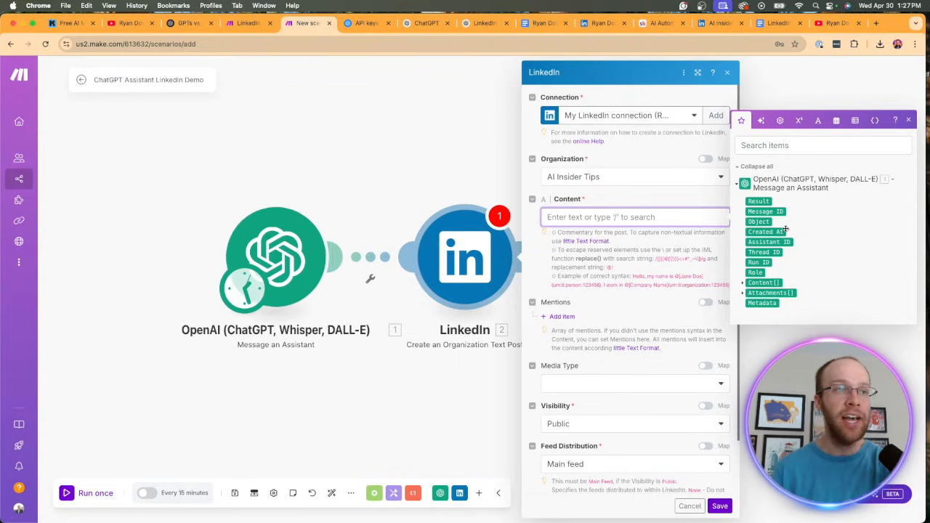
left_click(763, 282)
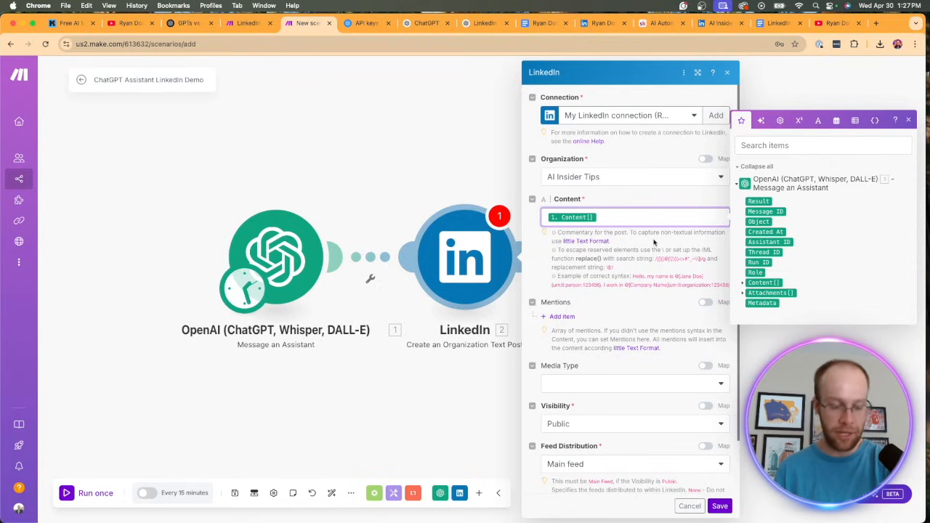
key("BackSpace")
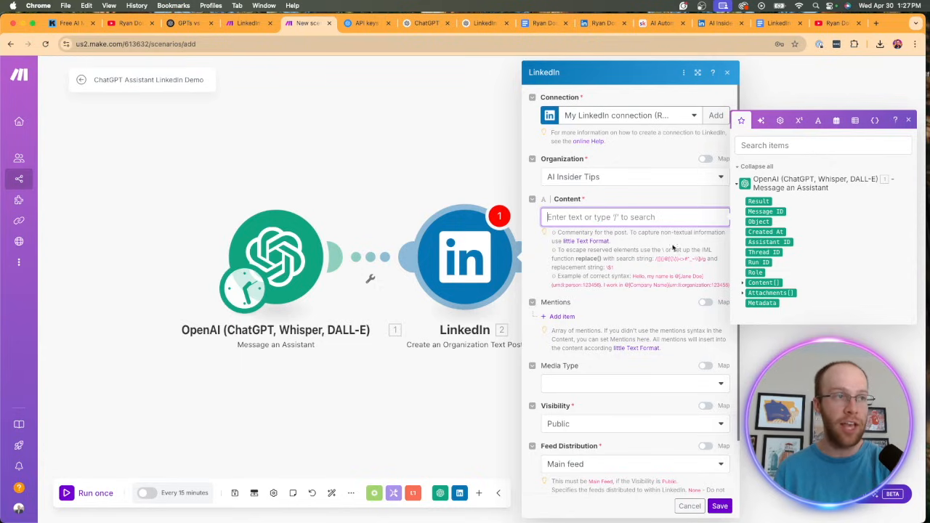
left_click(742, 283)
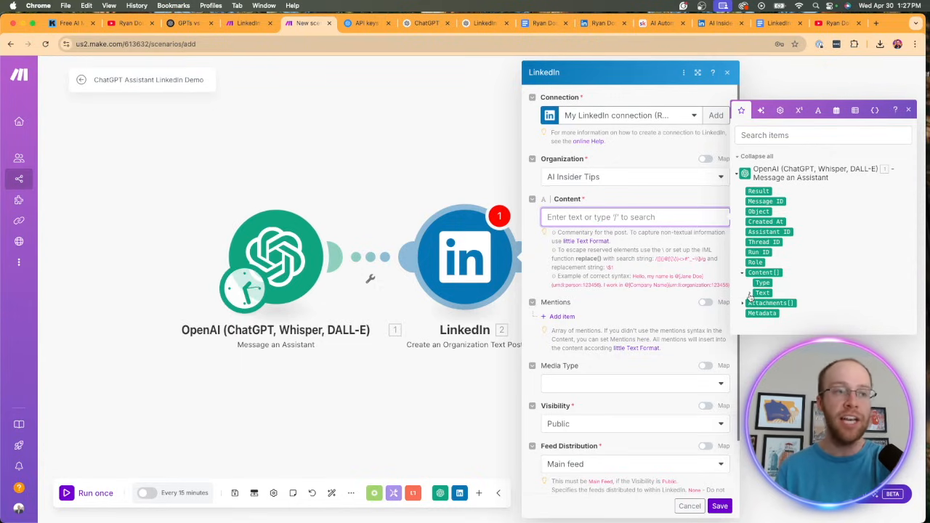
left_click(749, 294)
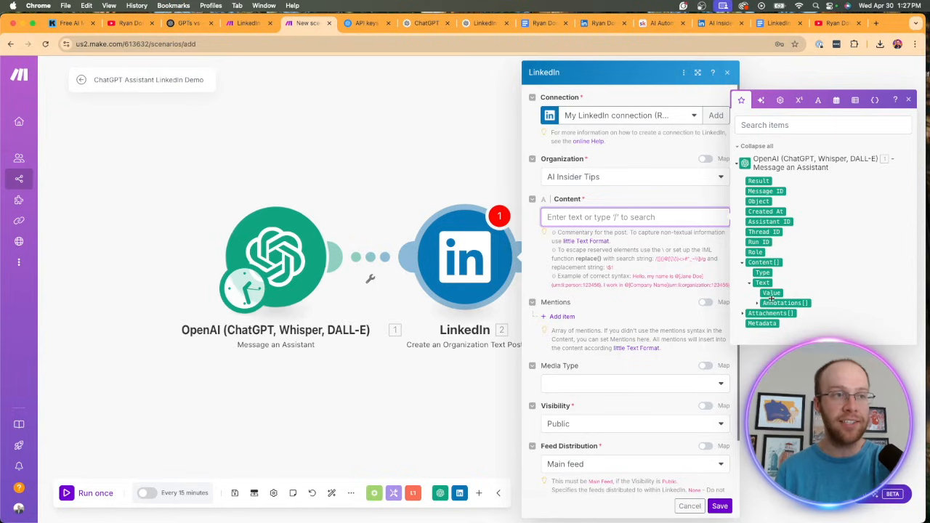
left_click(772, 292)
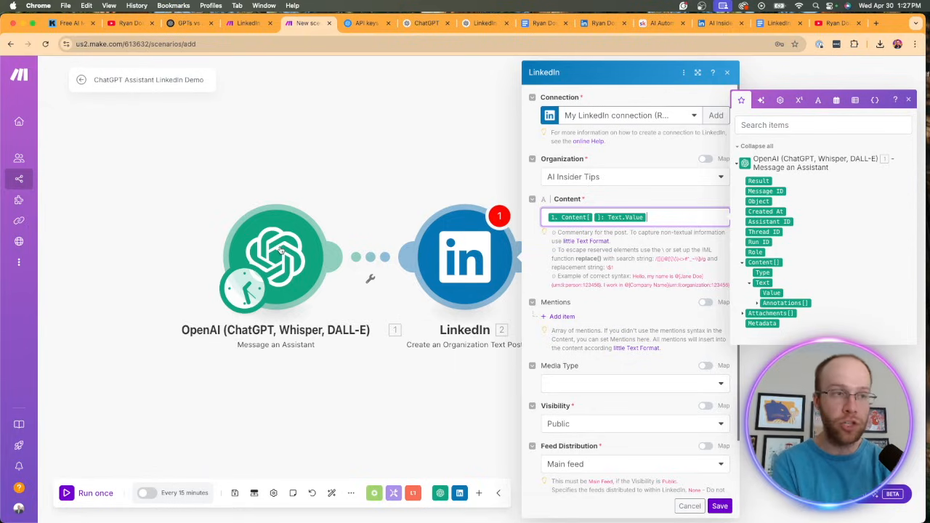
Check the LinkedIn module's remaining options, leaving Media Type empty and Visibility Public, and save the module.
left_click(606, 383)
left_click(528, 384)
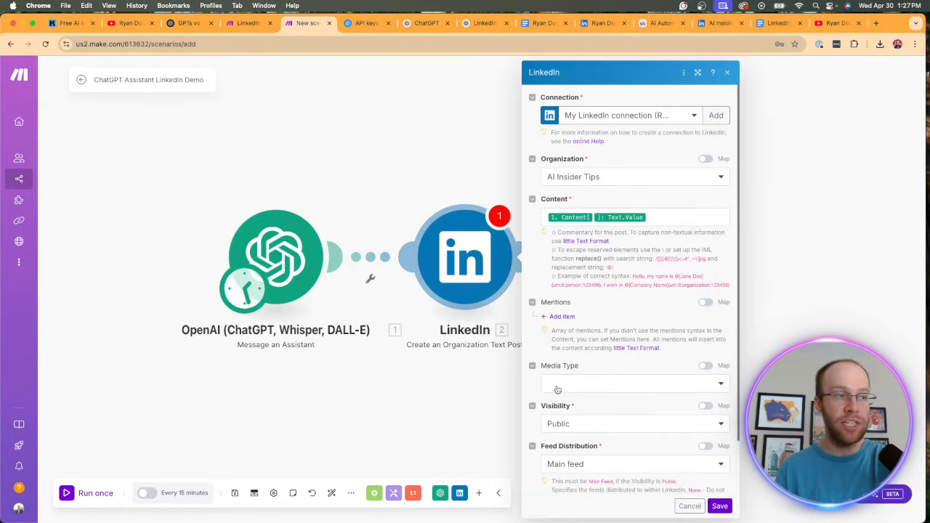
scroll(636, 363, "down", 2)
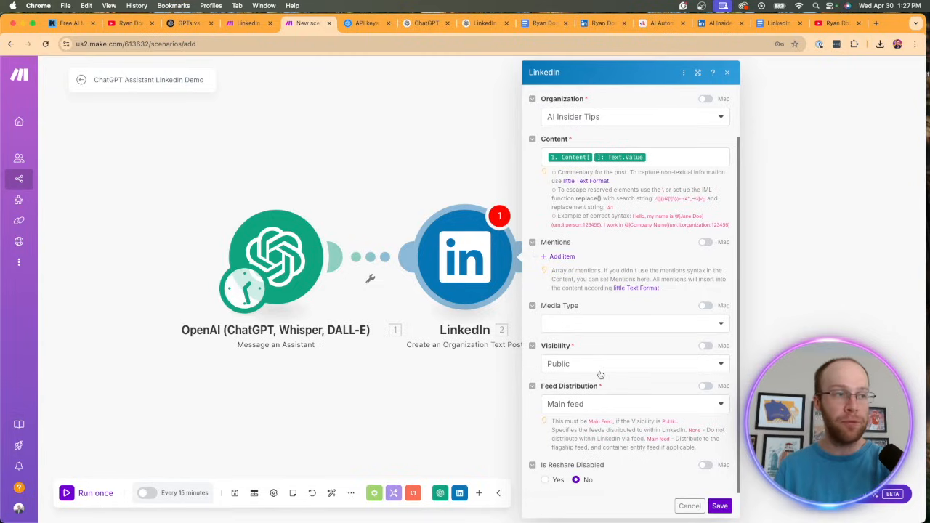
left_click(720, 506)
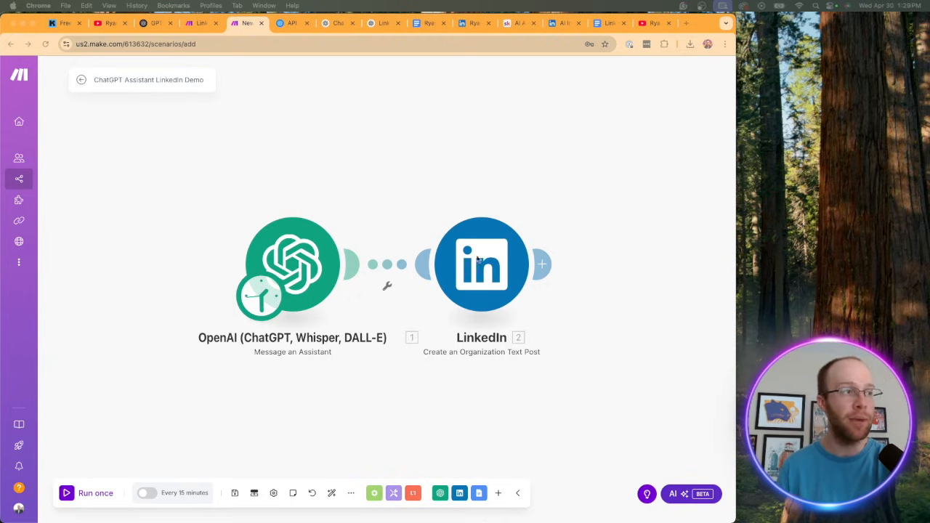
Insert a router between the OpenAI and LinkedIn modules and give it a second route.
left_click(388, 290)
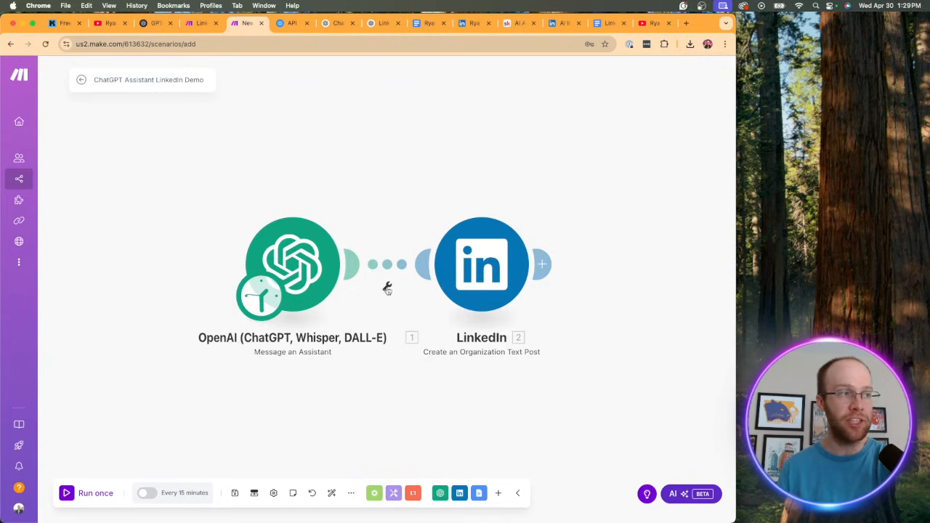
left_click(387, 288)
left_click(398, 343)
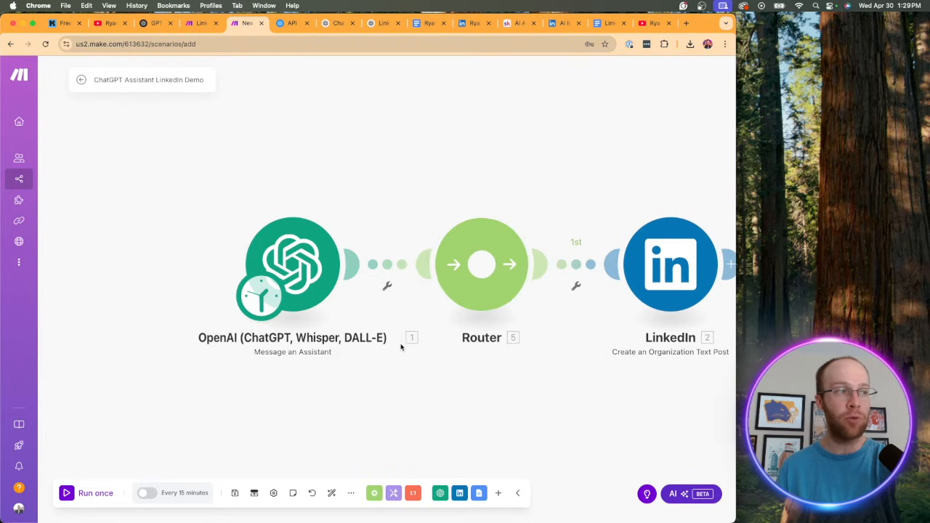
left_click(481, 263)
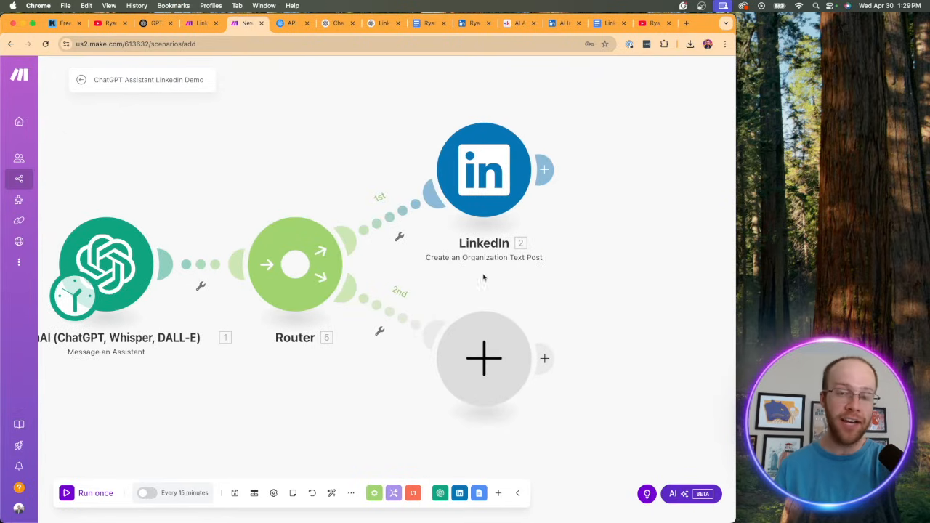
Add Google Docs' Insert a Paragraph to a Document module on the router's second route.
left_click(502, 341)
left_click(573, 335)
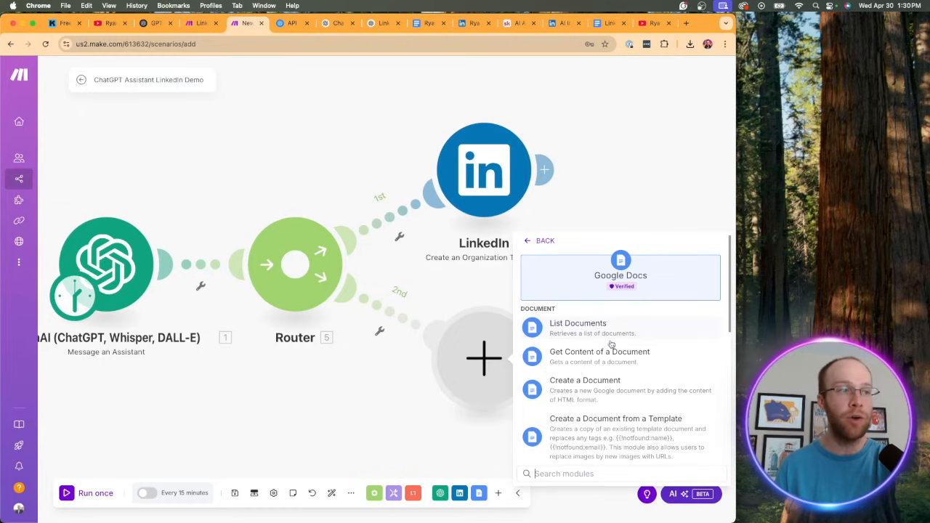
scroll(617, 346, "down", 5)
scroll(635, 316, "down", 4)
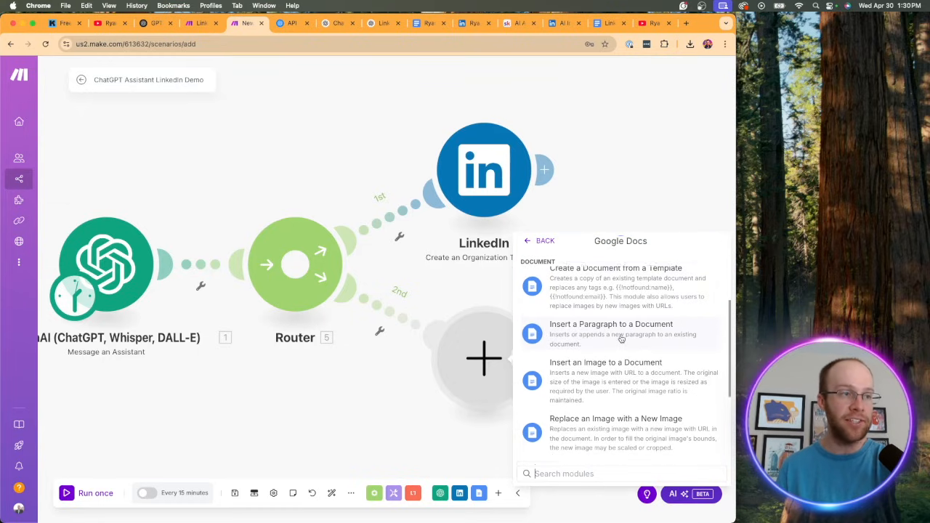
scroll(604, 325, "down", 1)
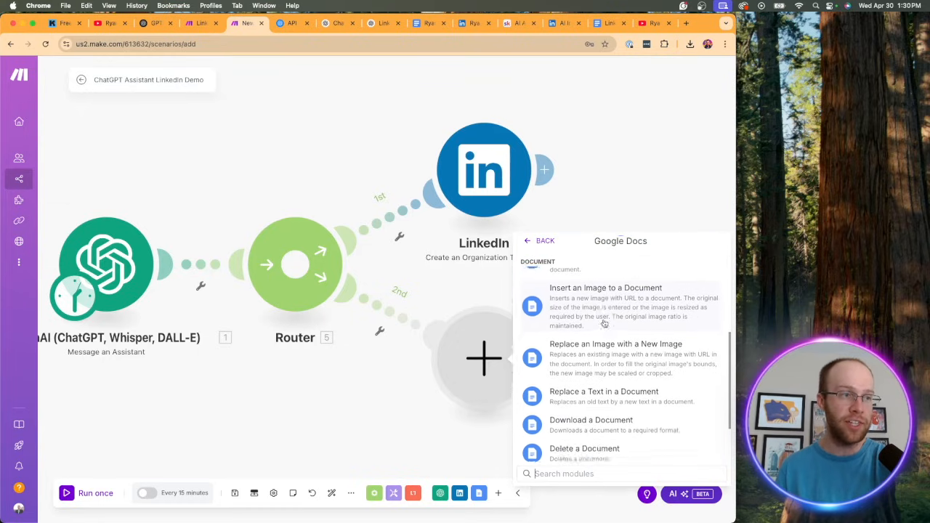
scroll(602, 332, "up", 3)
left_click(608, 347)
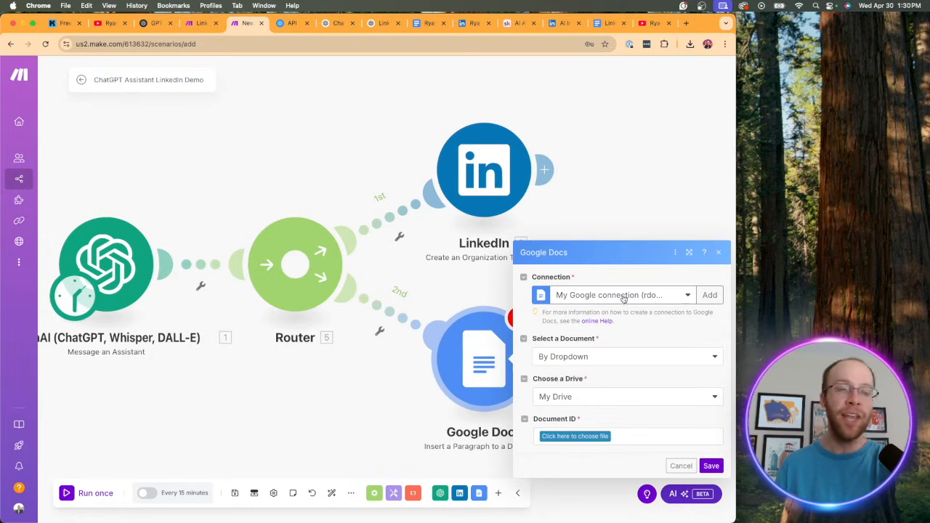
Keep the existing Google connection, By Dropdown and My Drive, and choose LinkedIn Post Drafts as the module's document.
left_click(624, 296)
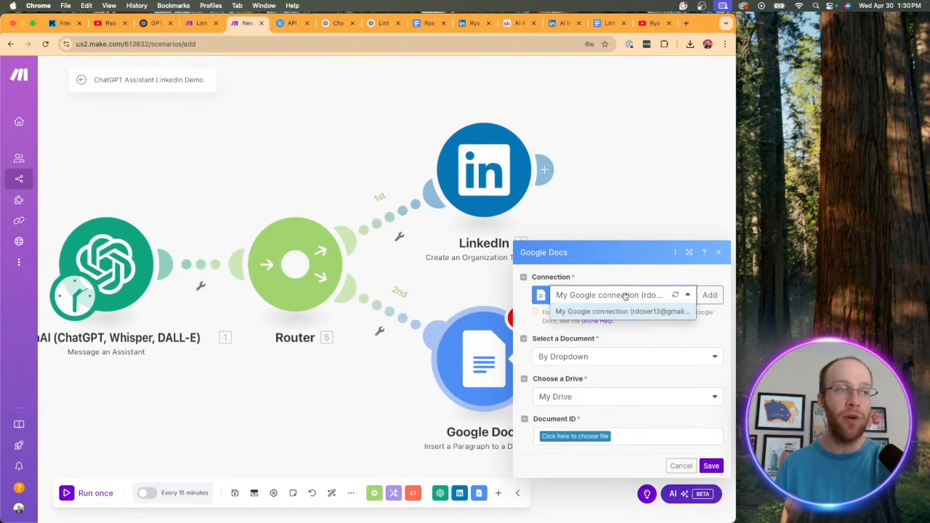
left_click(625, 296)
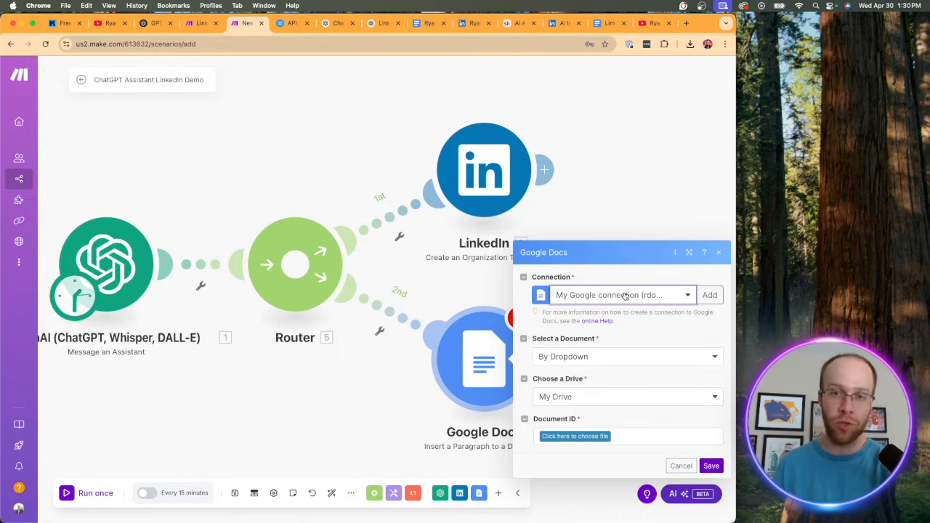
left_click(603, 402)
left_click(619, 364)
left_click(646, 337)
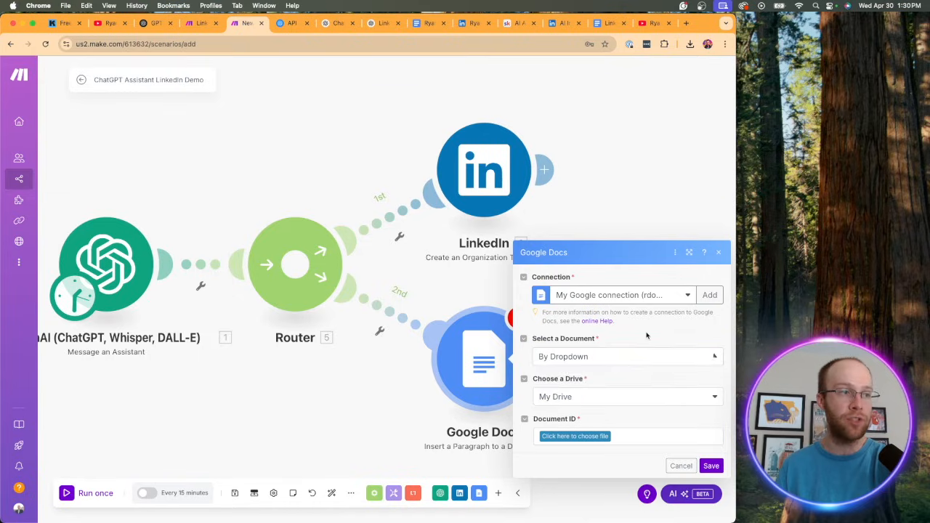
left_click(588, 436)
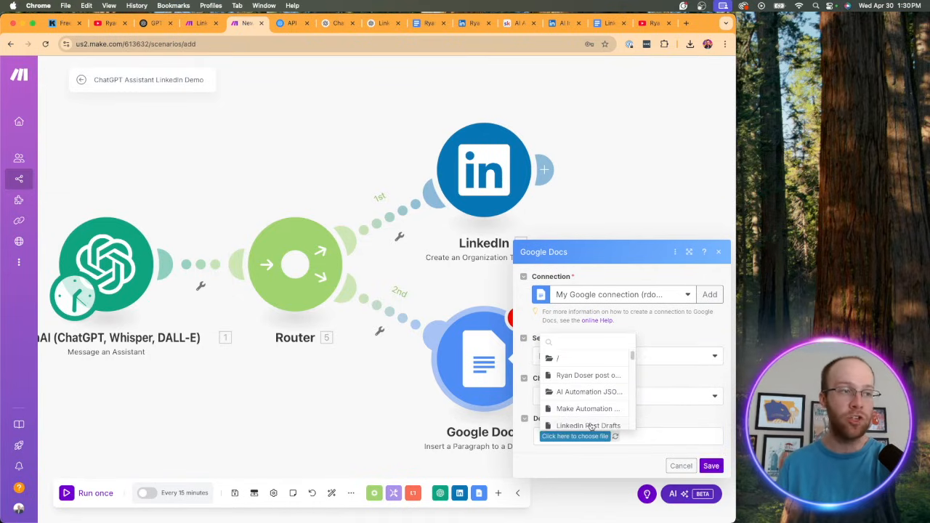
left_click(591, 426)
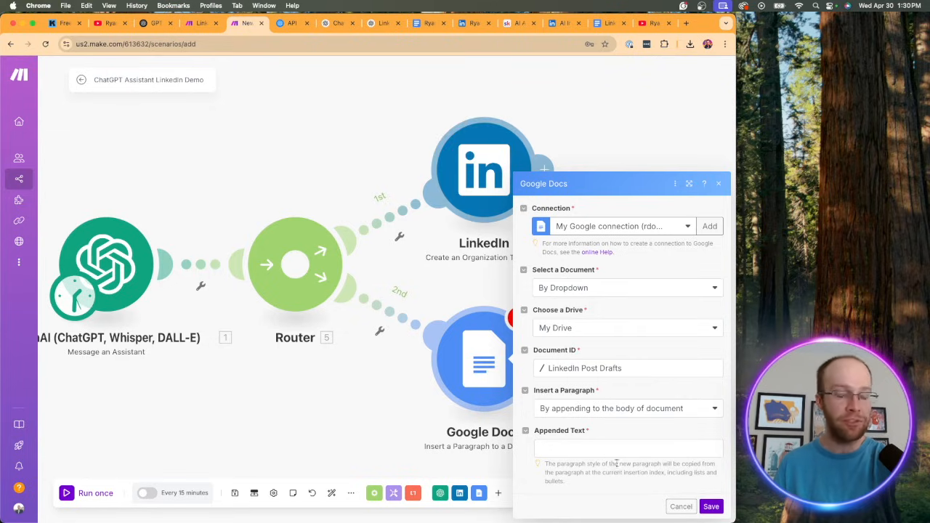
Map Appended Text to the assistant output's Content[] Text Value, and save both the Google Docs module and the scenario.
left_click(589, 450)
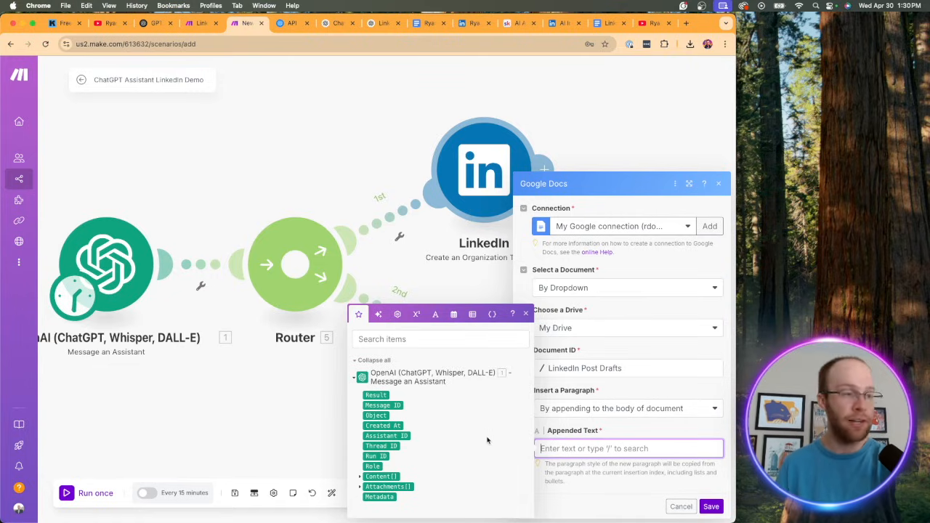
left_click(369, 476)
left_click(367, 479)
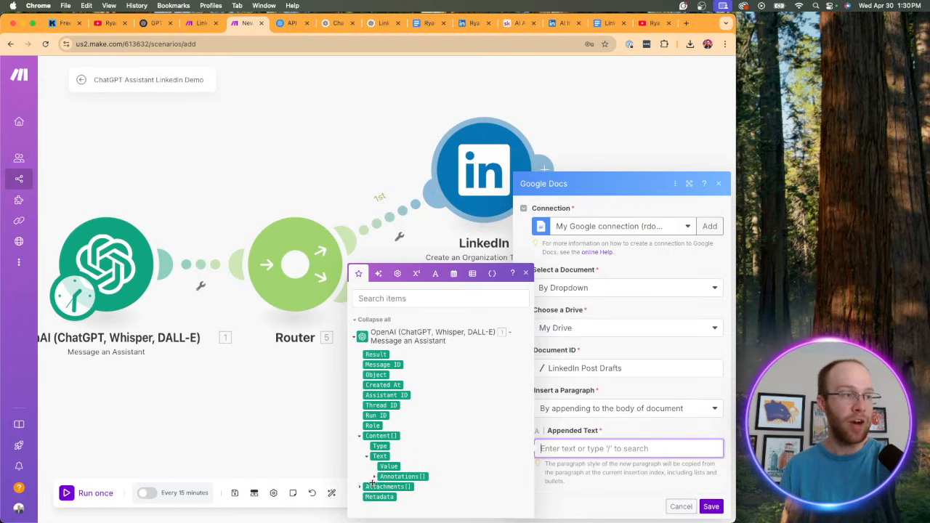
left_click(393, 466)
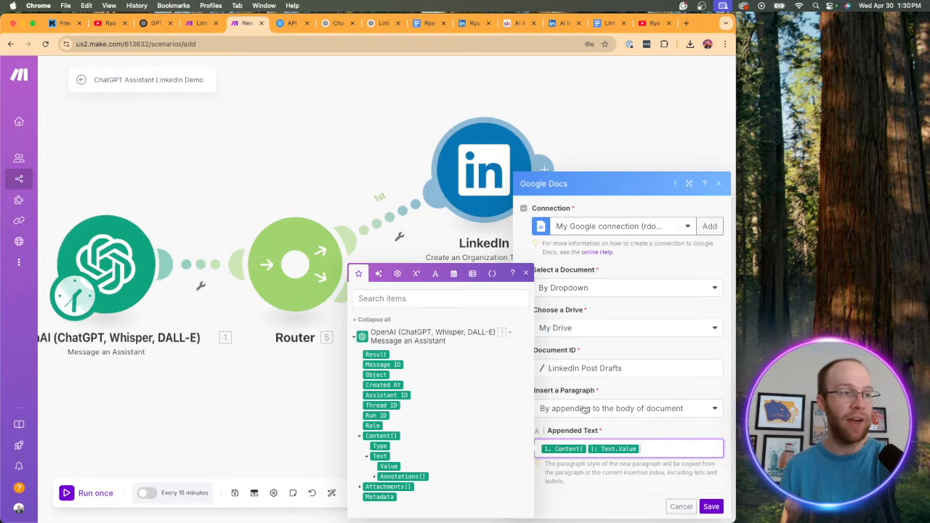
left_click(711, 507)
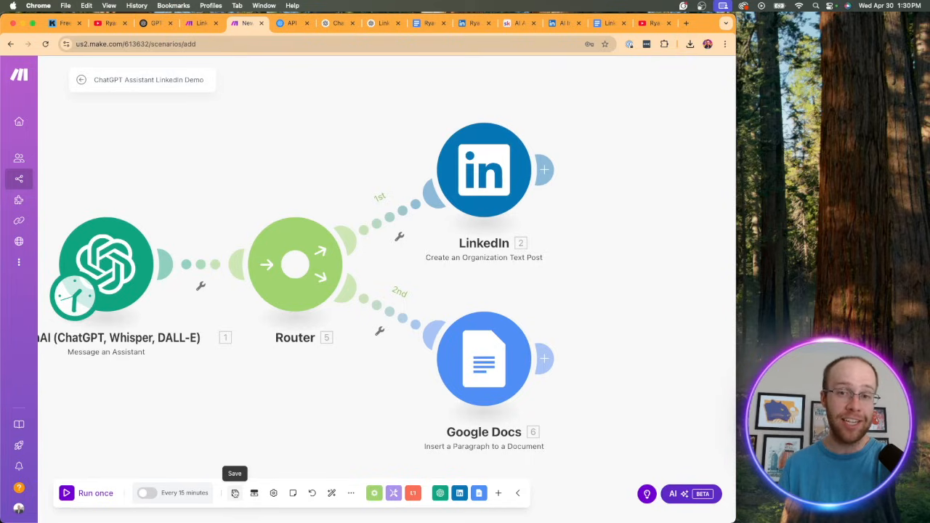
left_click(235, 493)
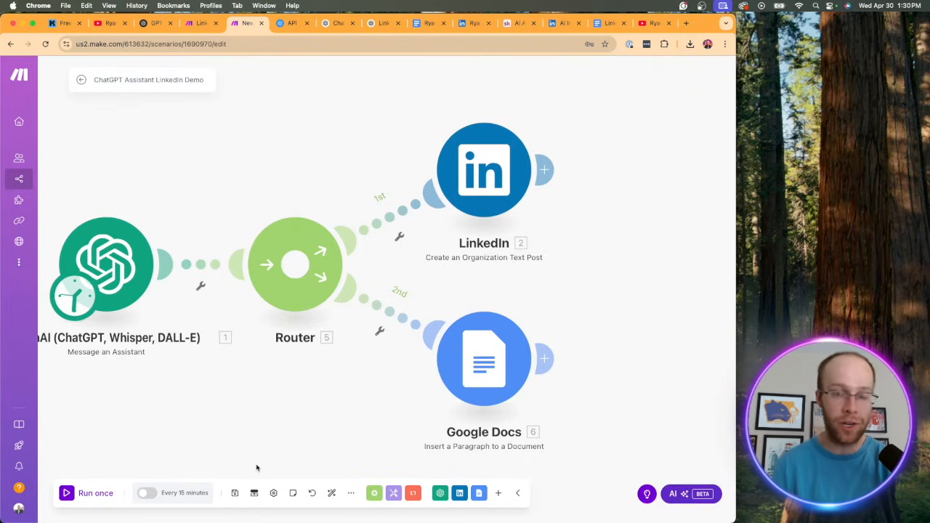
Auto-align the scenario's modules and disable the route from the router to LinkedIn.
left_click(331, 493)
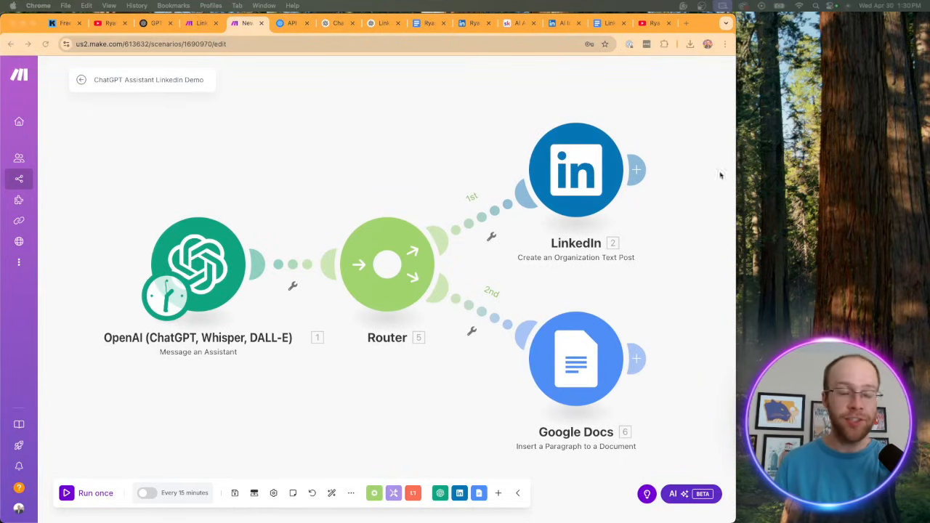
left_click(508, 249)
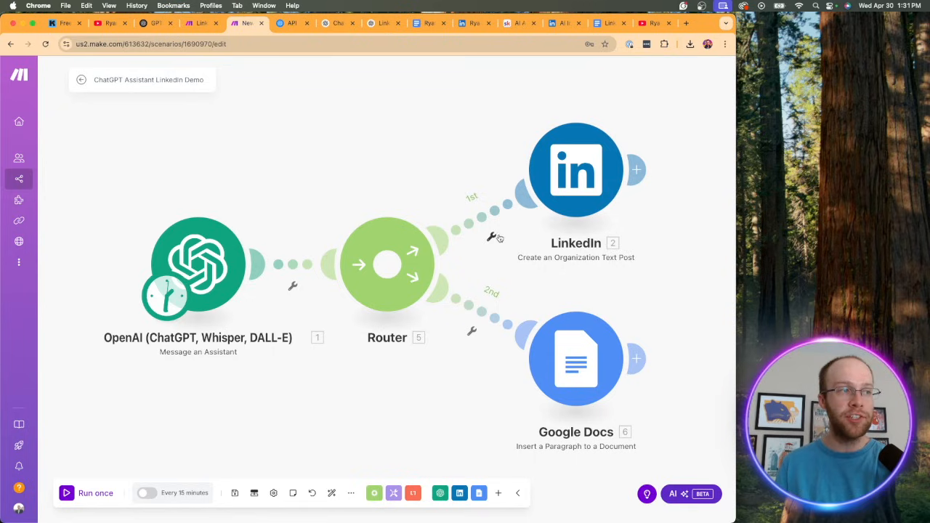
left_click(492, 237)
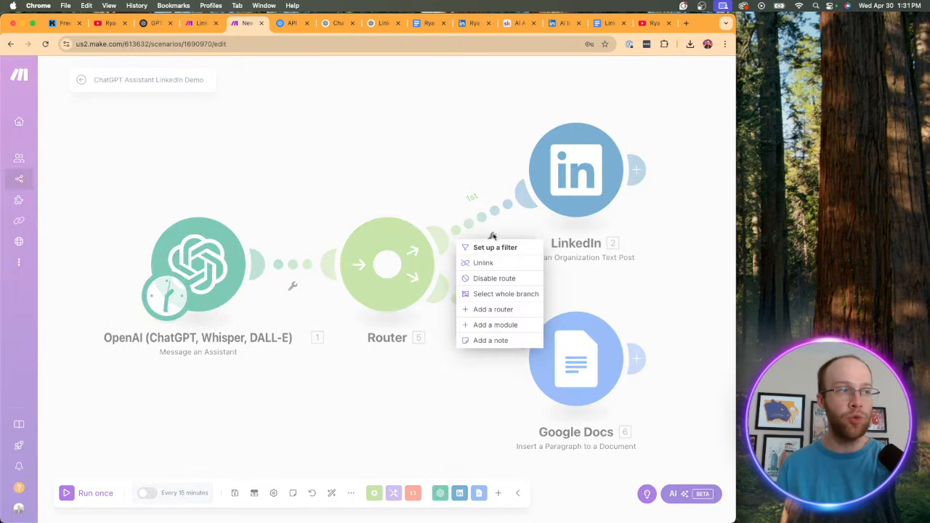
left_click(490, 280)
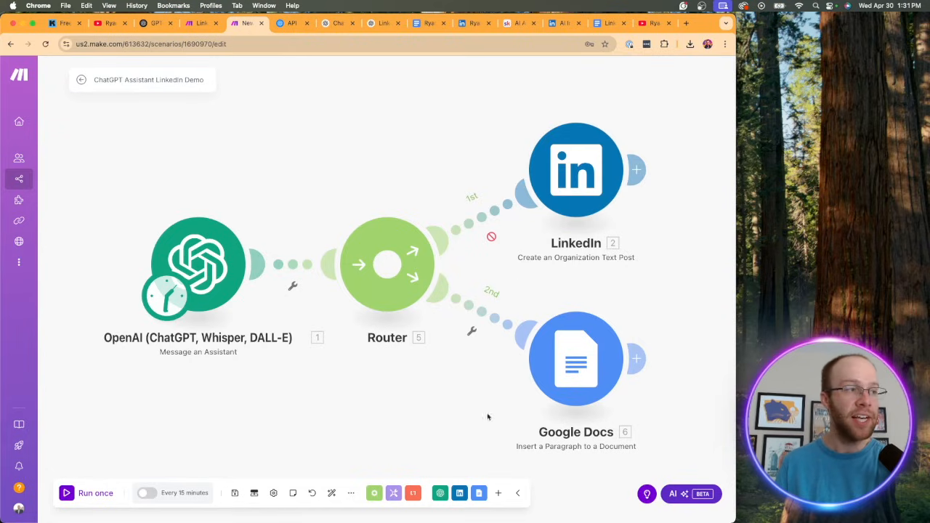
Run the scenario once, inspect the Google Docs module's input and output bundles, and realign the modules.
left_click(91, 499)
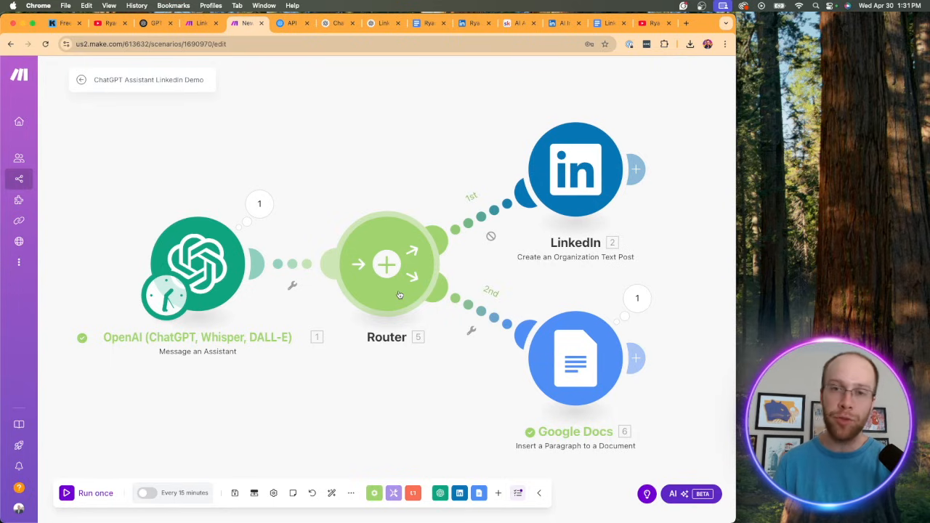
left_click(637, 299)
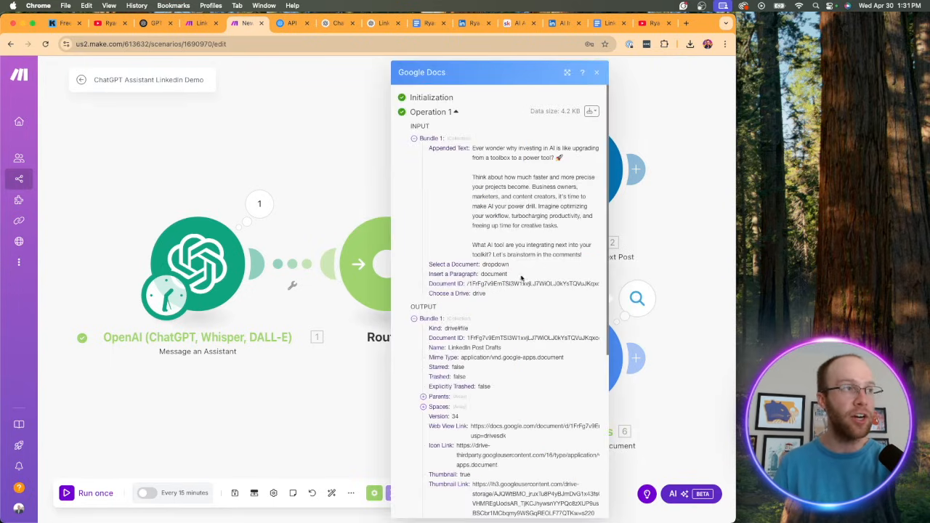
scroll(550, 237, "down", 5)
scroll(550, 237, "up", 5)
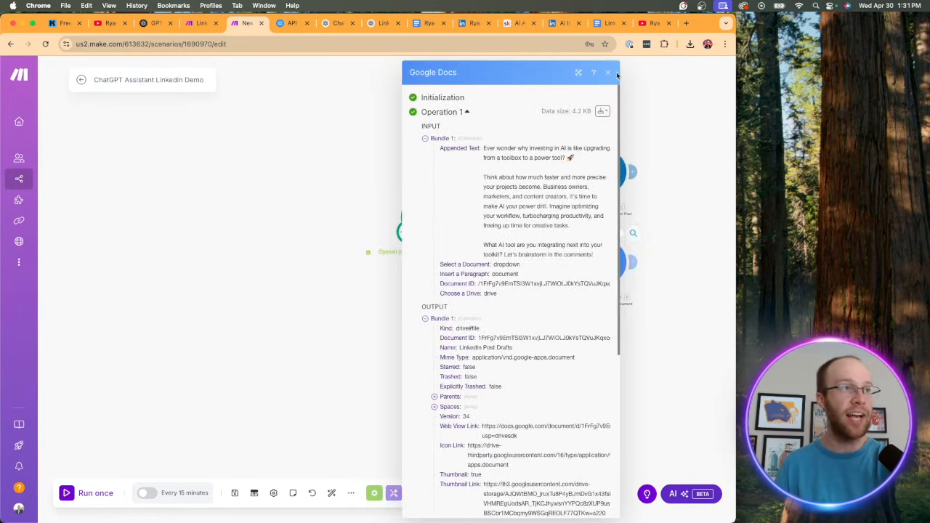
left_click(607, 72)
left_click(331, 493)
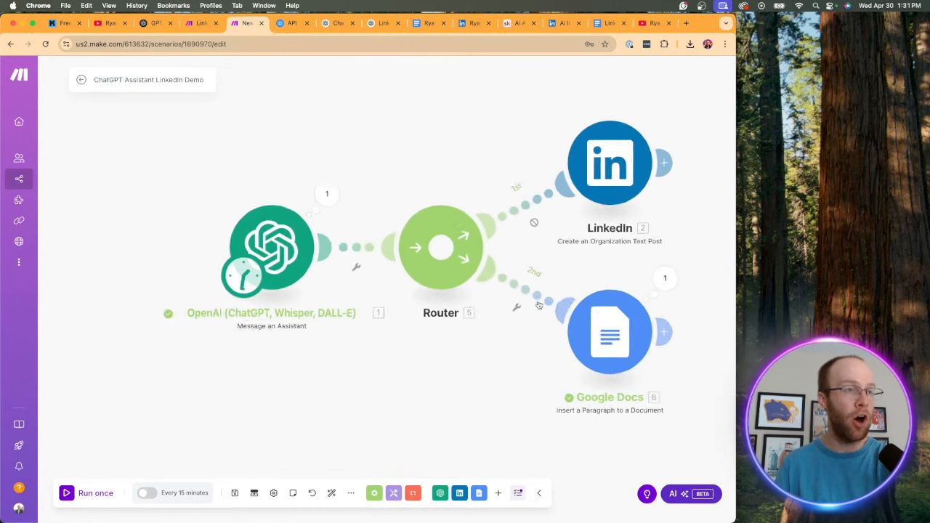
Switch to the LinkedIn Post Drafts document and read through the generated post.
left_click(428, 22)
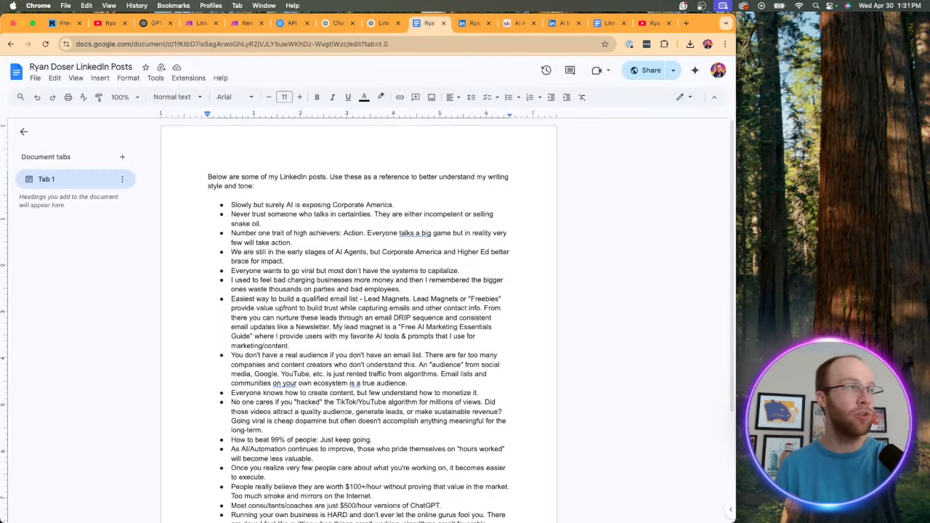
left_click(608, 22)
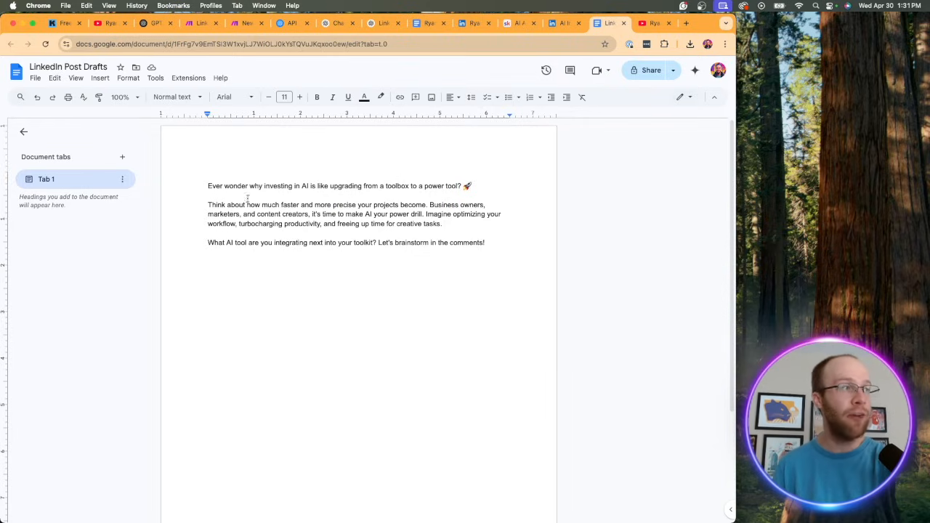
left_click_drag(228, 186, 483, 183)
left_click(483, 183)
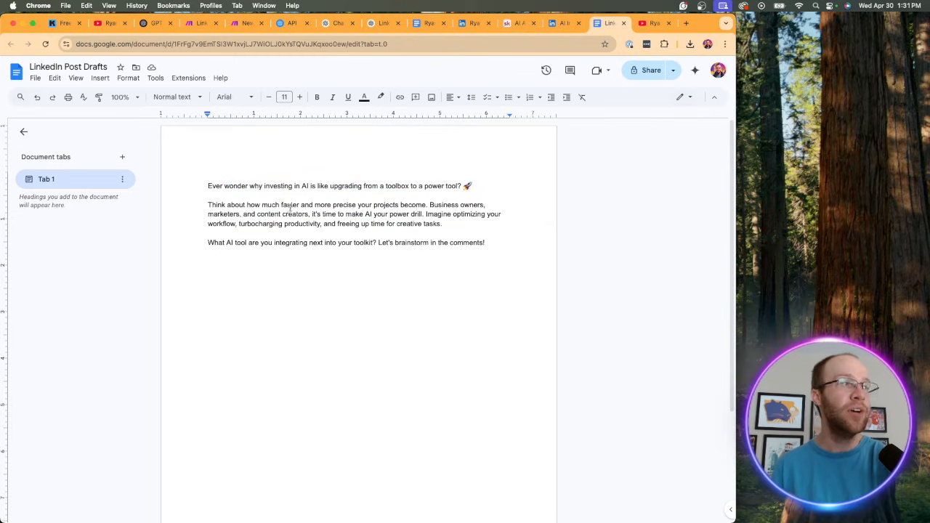
left_click_drag(257, 214, 325, 213)
left_click(327, 212)
left_click_drag(492, 244, 202, 187)
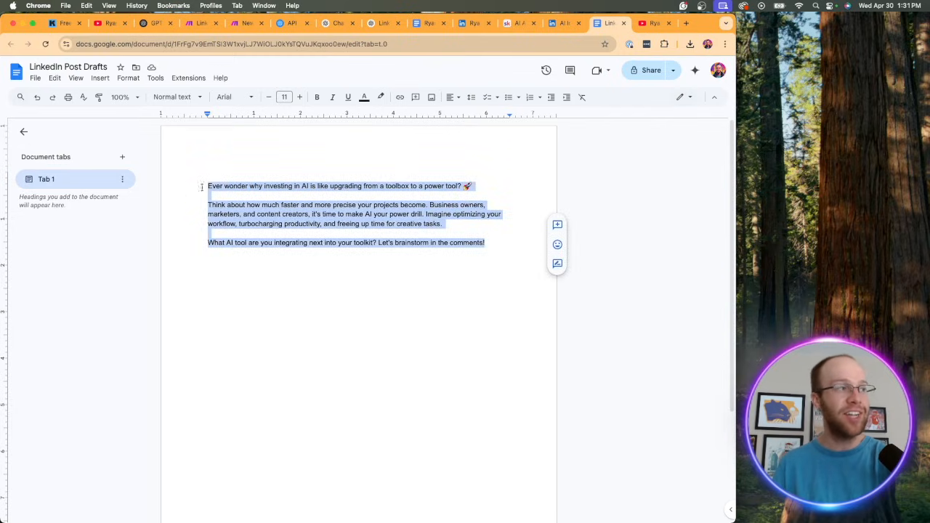
left_click(351, 204)
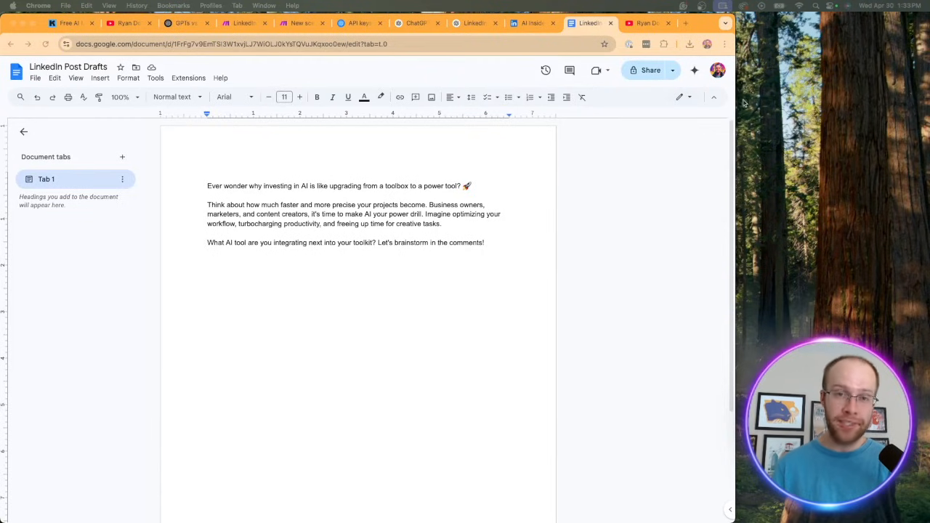
Delete the whole test post from the LinkedIn Post Drafts document and return to the Make scenario.
left_click_drag(492, 243, 179, 182)
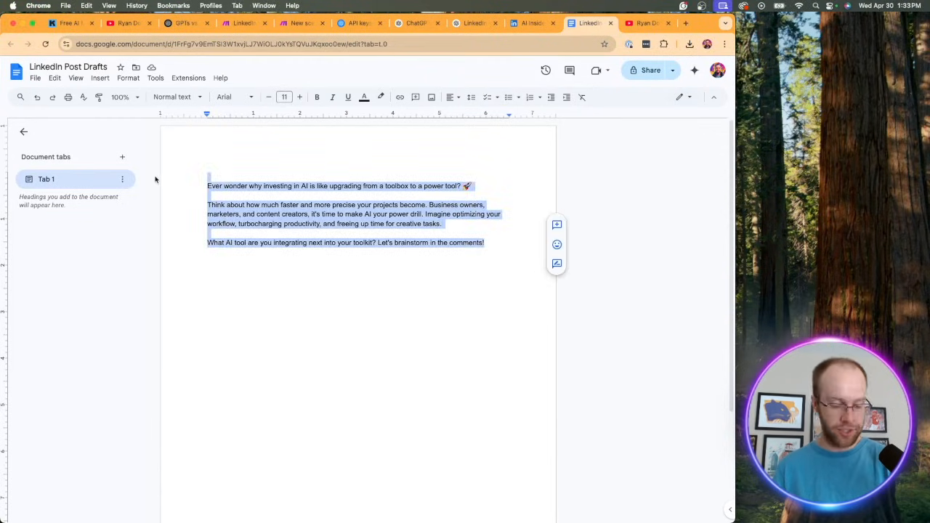
key("BackSpace")
left_click(295, 27)
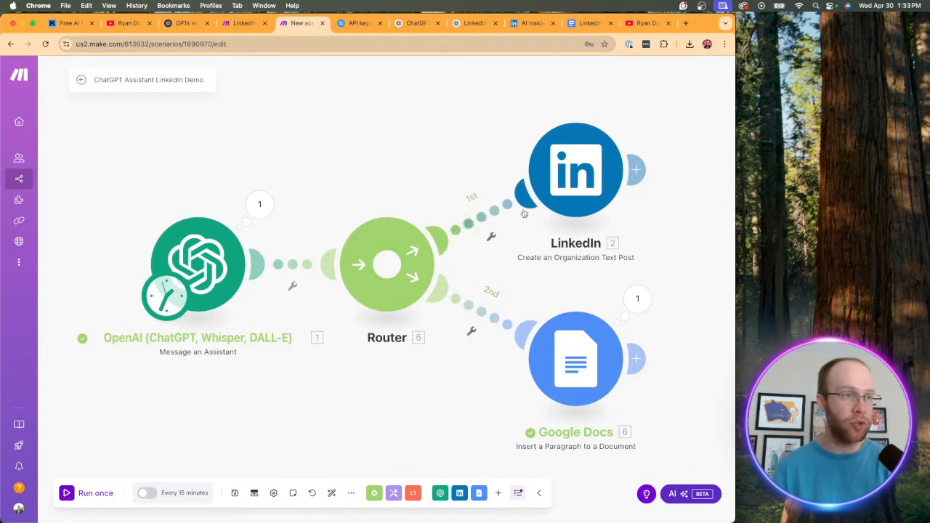
Run the ChatGPT Assistant LinkedIn Demo scenario once and check the generated post in the LinkedIn Post Drafts document.
left_click(86, 494)
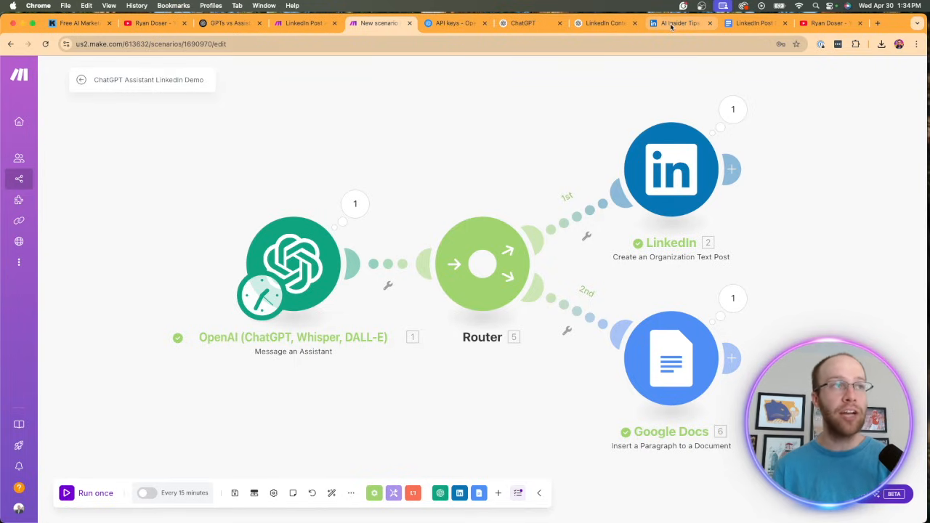
left_click(751, 24)
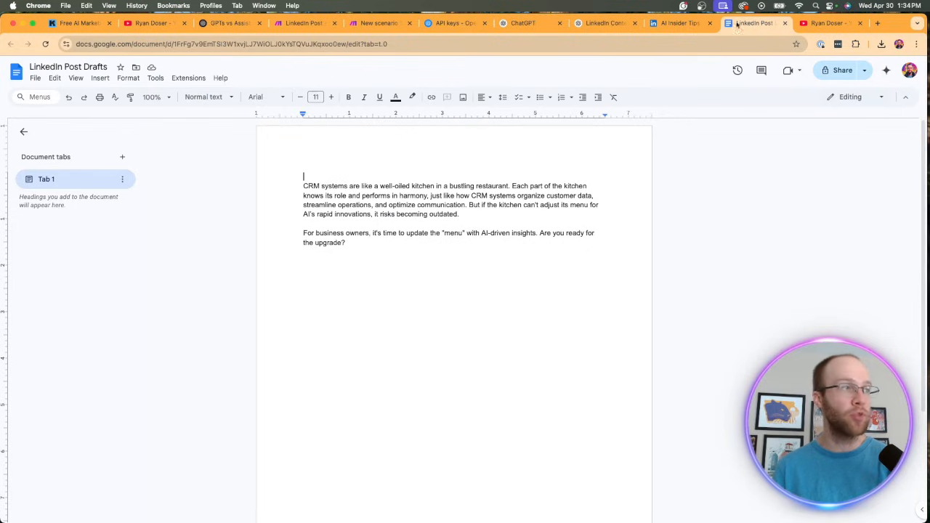
key("super+a")
left_click(383, 232)
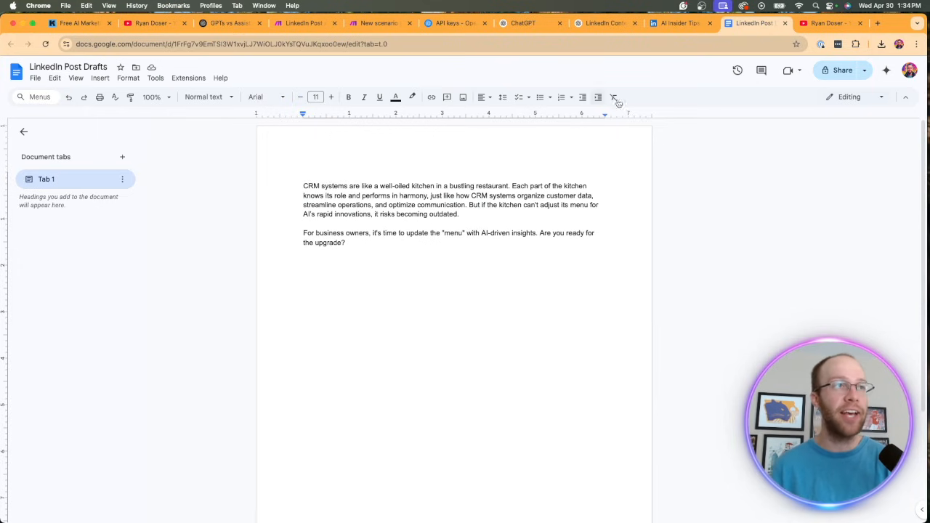
Reload the AI Insider Tips page posts on LinkedIn, expand the newest post and read its full text.
left_click(675, 24)
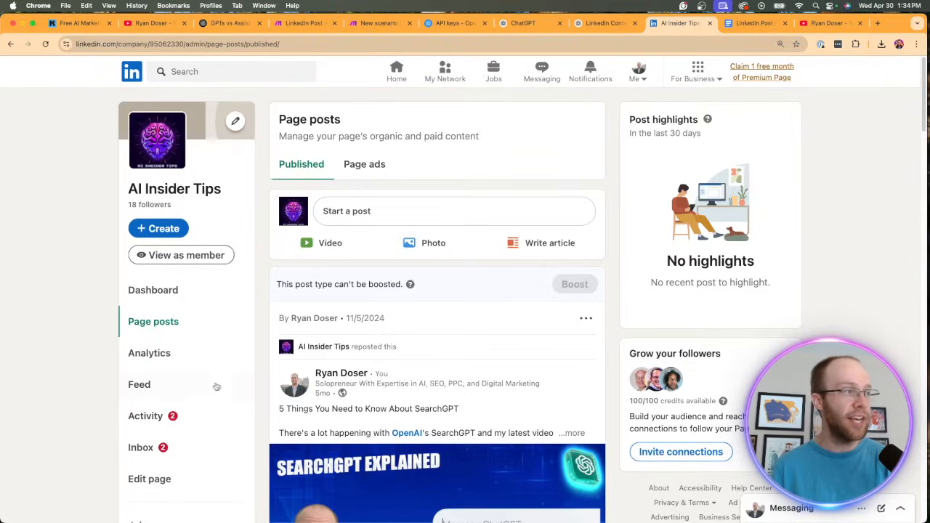
left_click(45, 44)
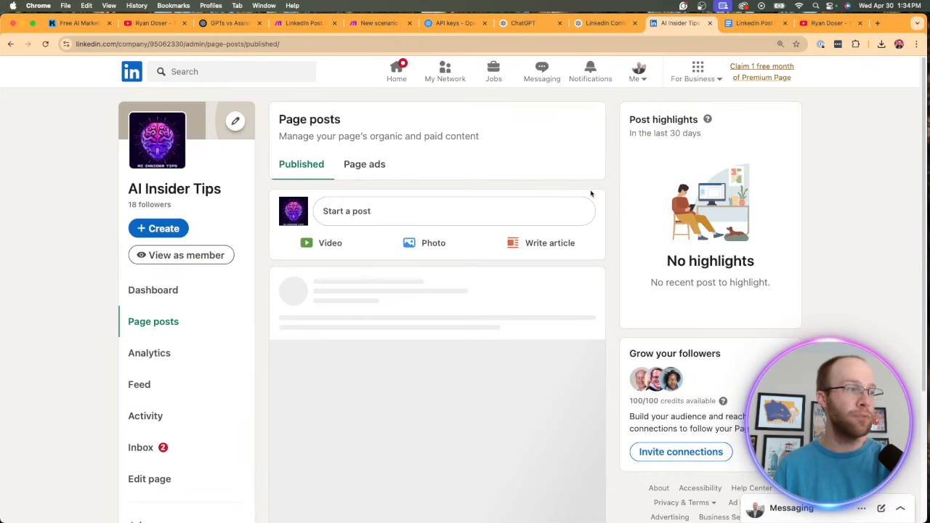
scroll(591, 193, "down", 3)
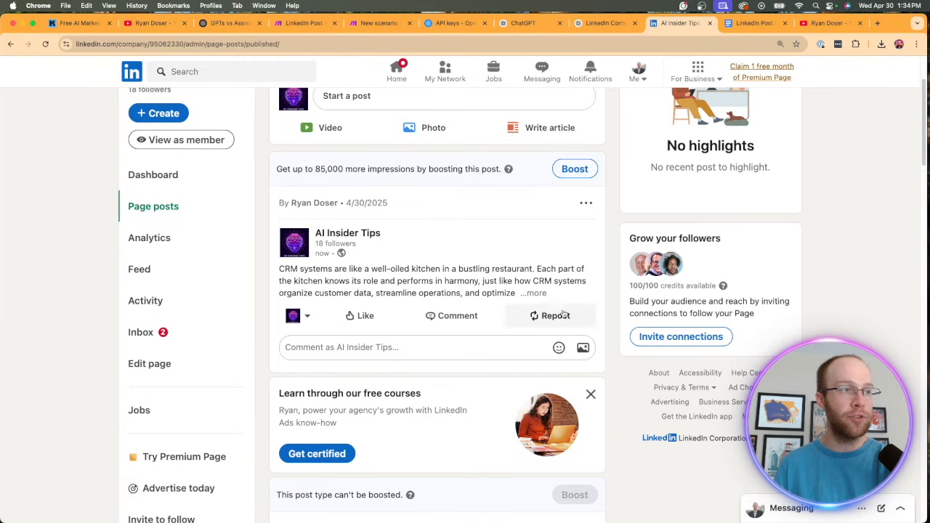
left_click(535, 293)
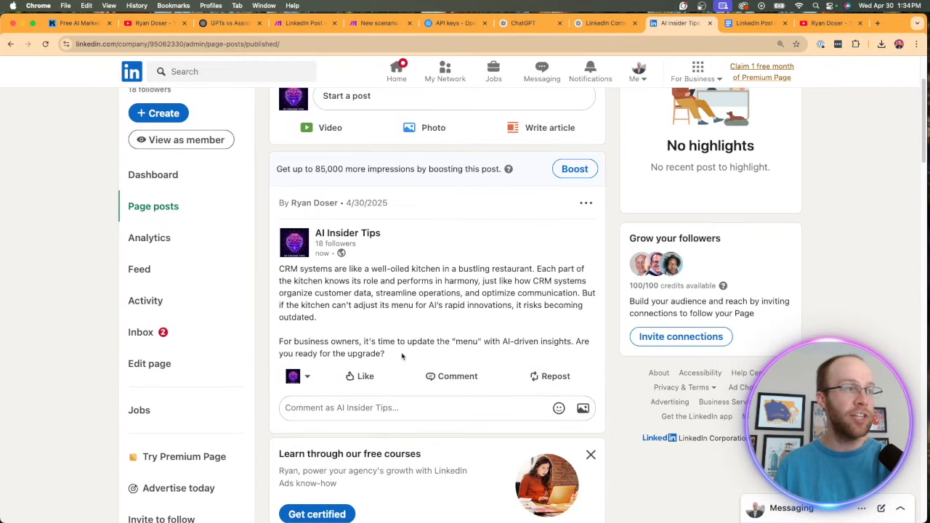
left_click_drag(402, 356, 279, 268)
left_click(365, 289)
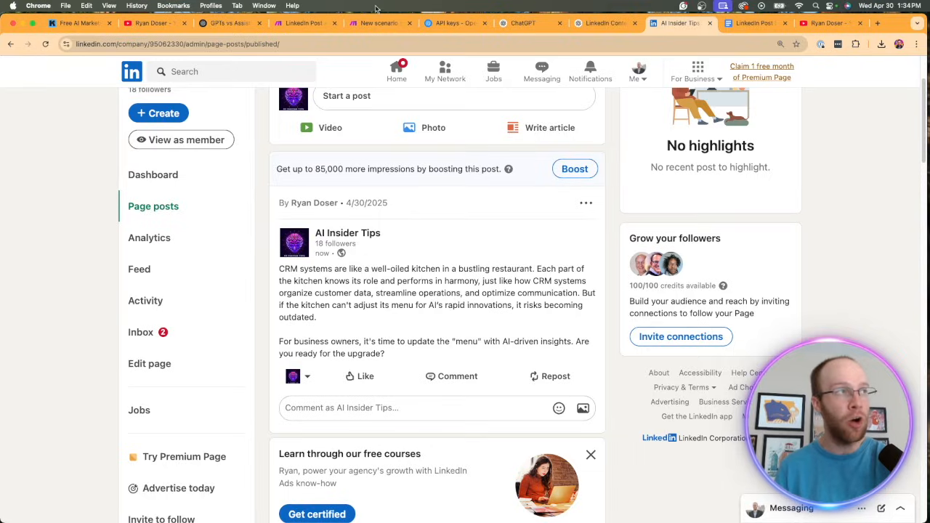
Schedule the LinkedIn Post Automation scenario in Make to run every day at 8:00 and activate it.
left_click(322, 24)
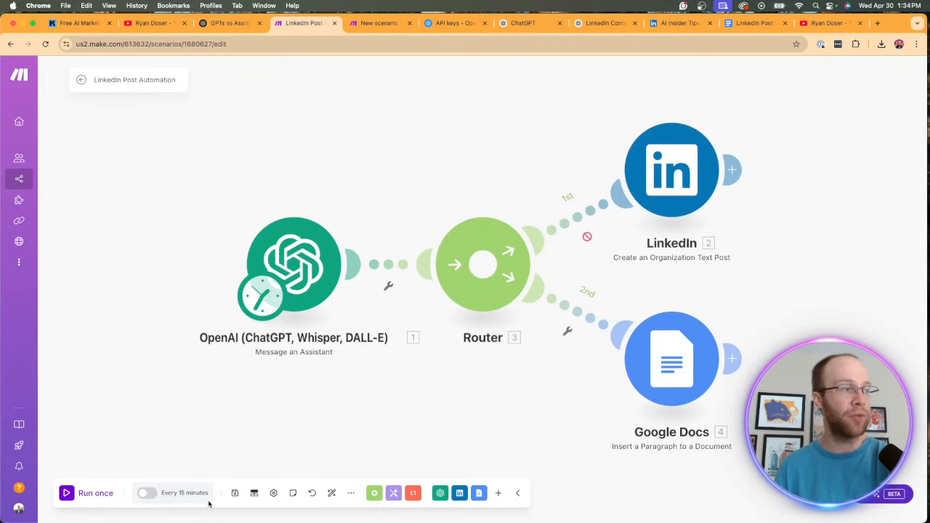
left_click(178, 494)
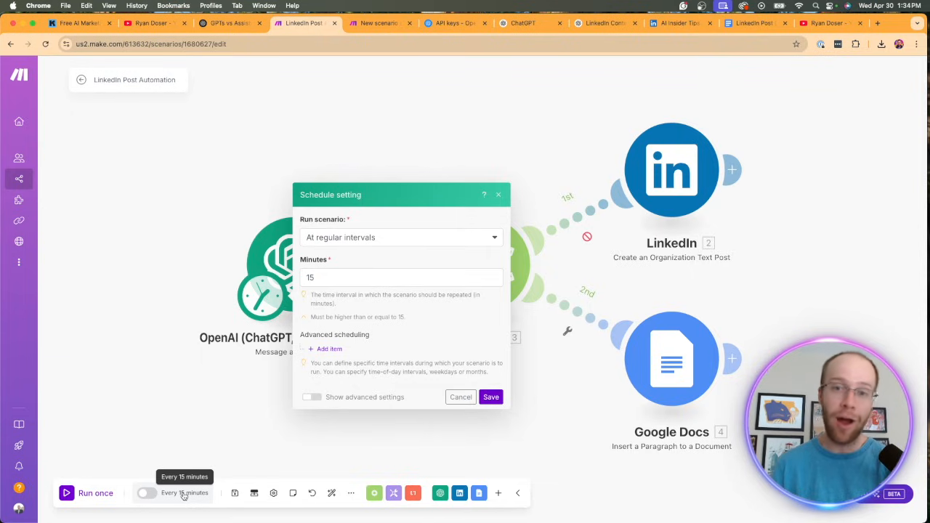
left_click(382, 240)
left_click(355, 289)
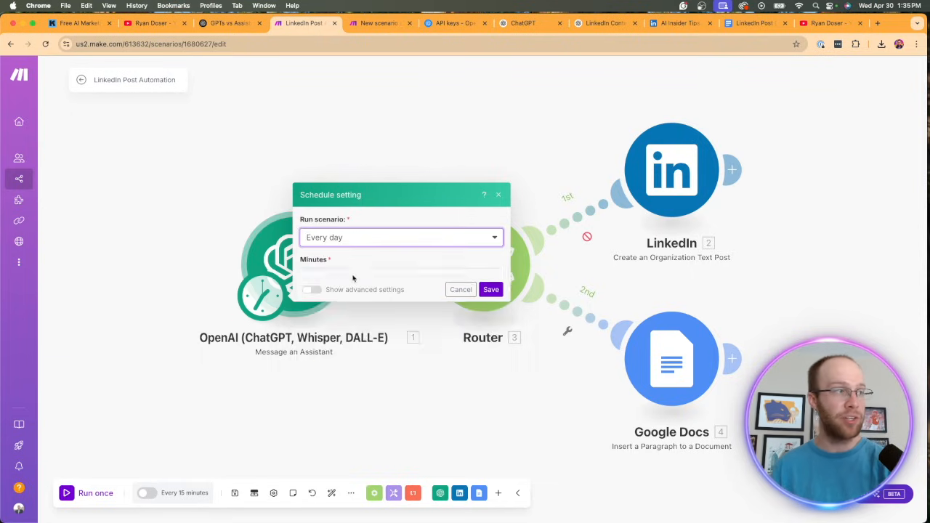
left_click(348, 310)
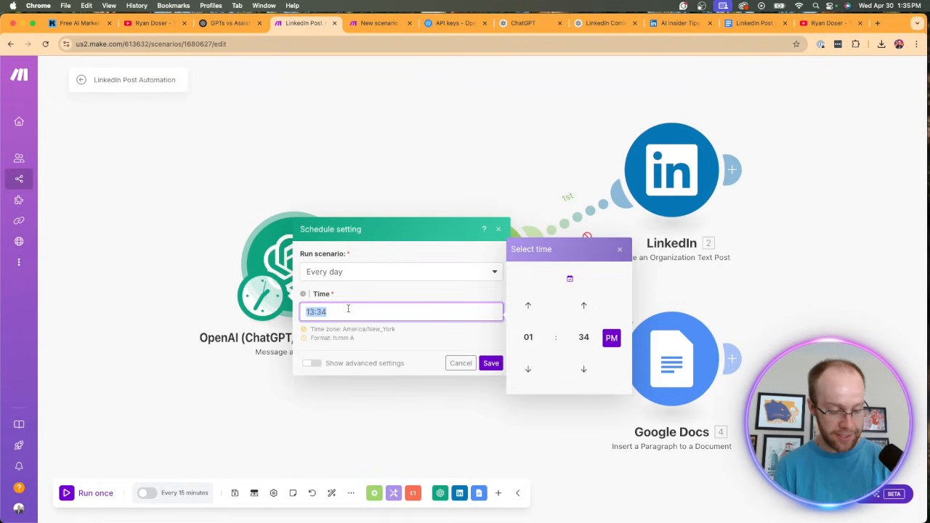
type("800")
key("BackSpace")
key("BackSpace")
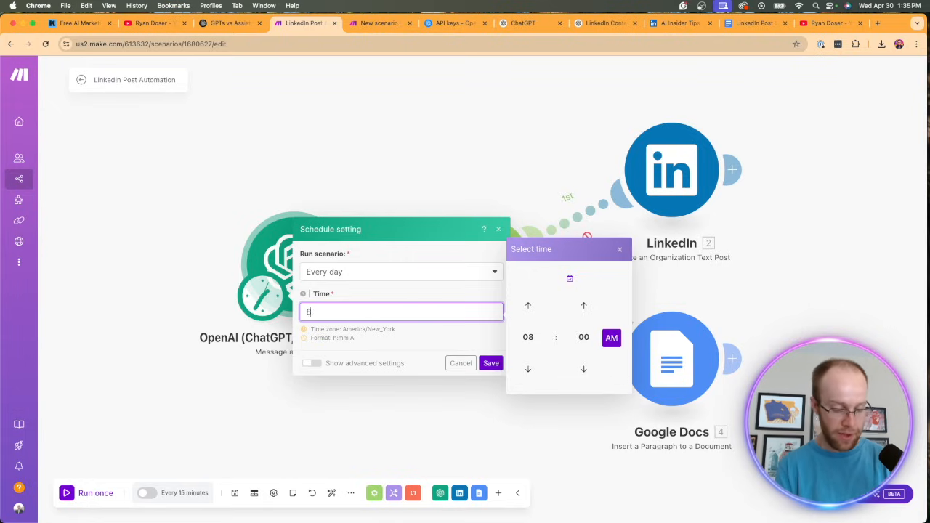
type(":00")
left_click(491, 362)
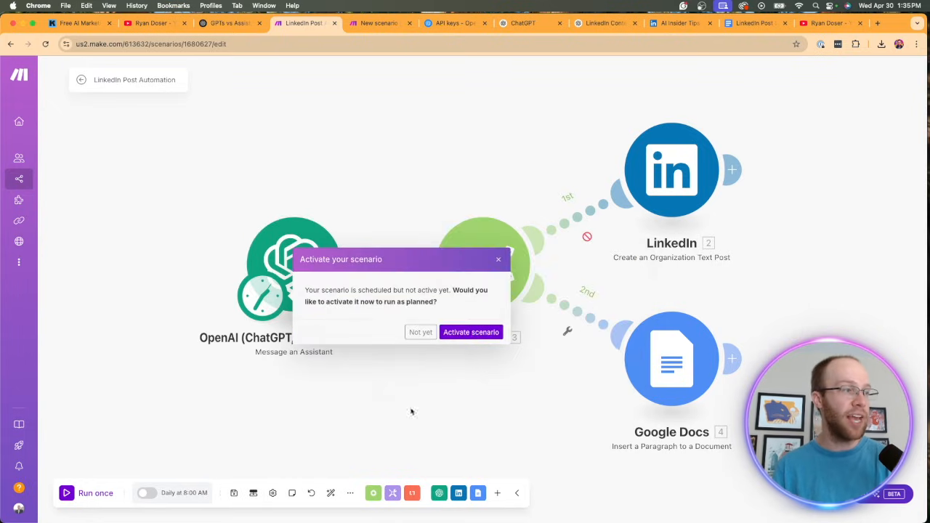
left_click(475, 332)
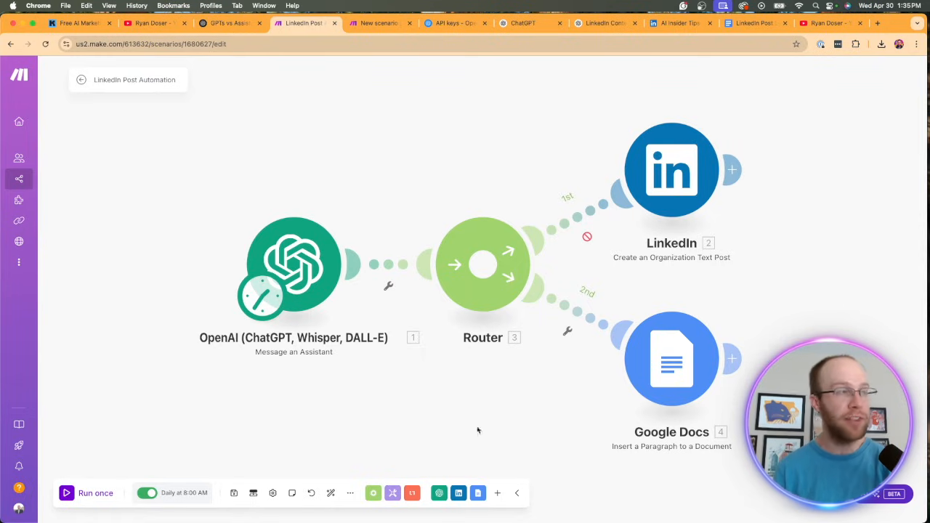
Open the OpenAI module's settings and review its assistant, role and message prompt.
left_click(317, 283)
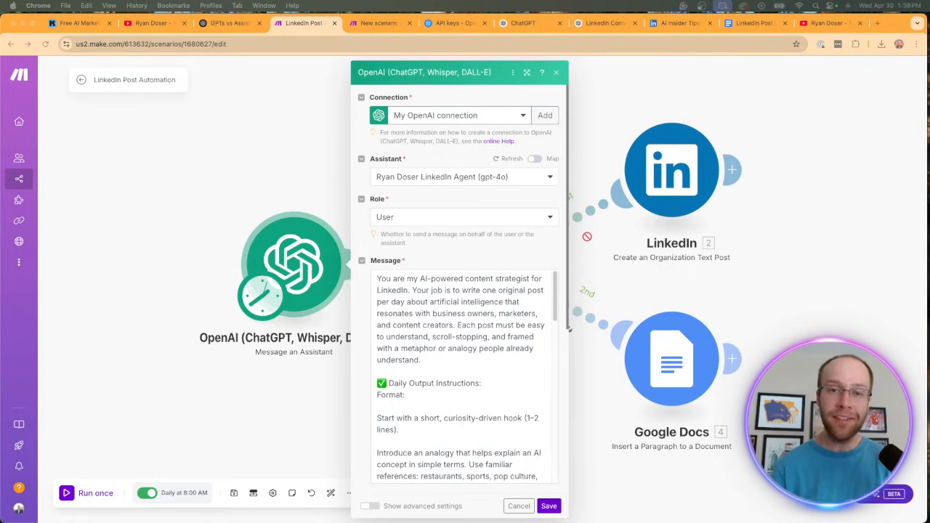
left_click(154, 23)
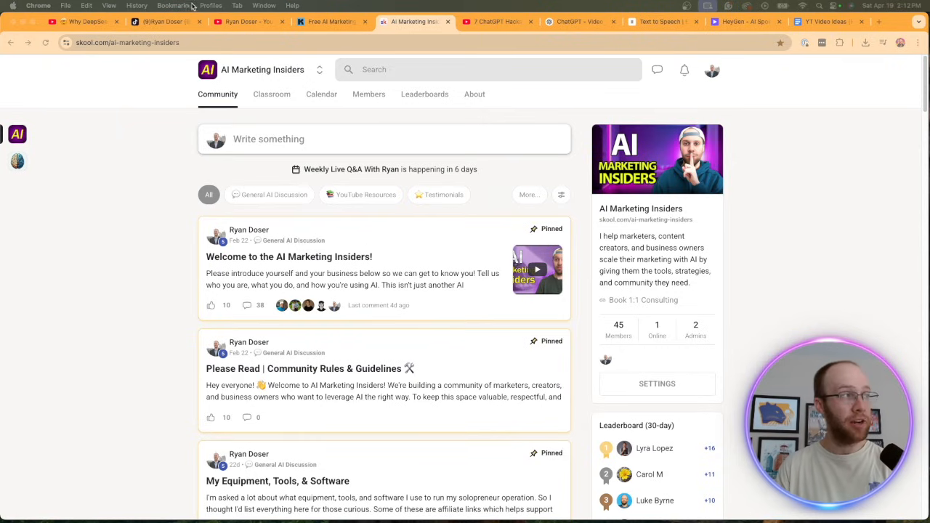
Look through the AI Marketing Insiders community's classroom courses, event calendar and members on Skool, and return to the community feed.
left_click(176, 42)
left_click(178, 175)
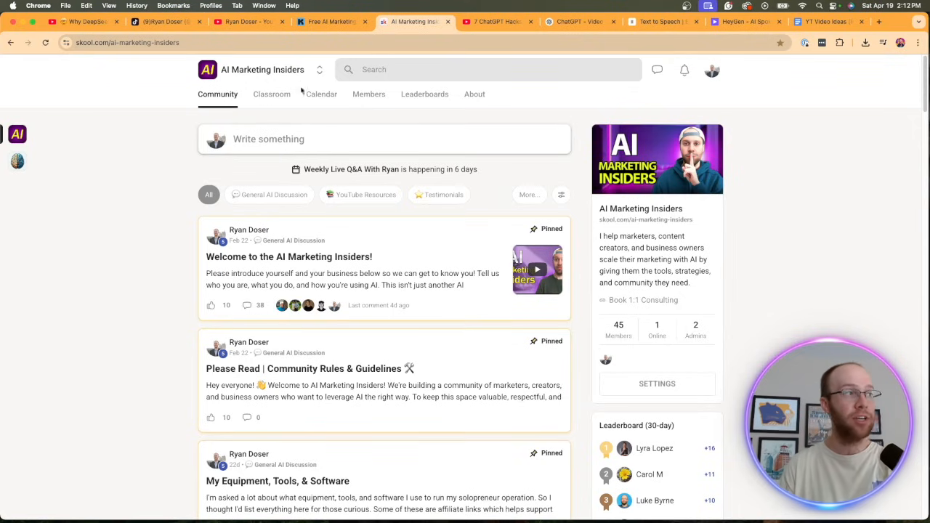
left_click(271, 95)
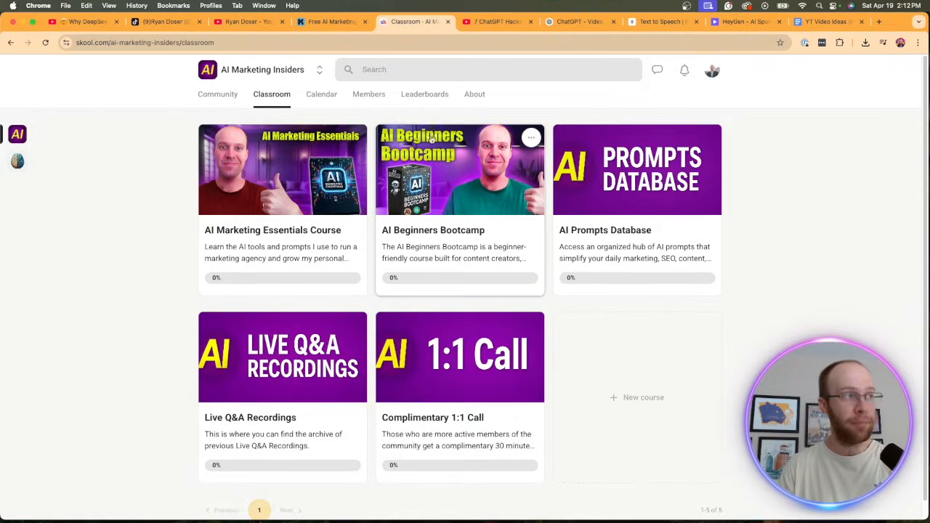
left_click(330, 100)
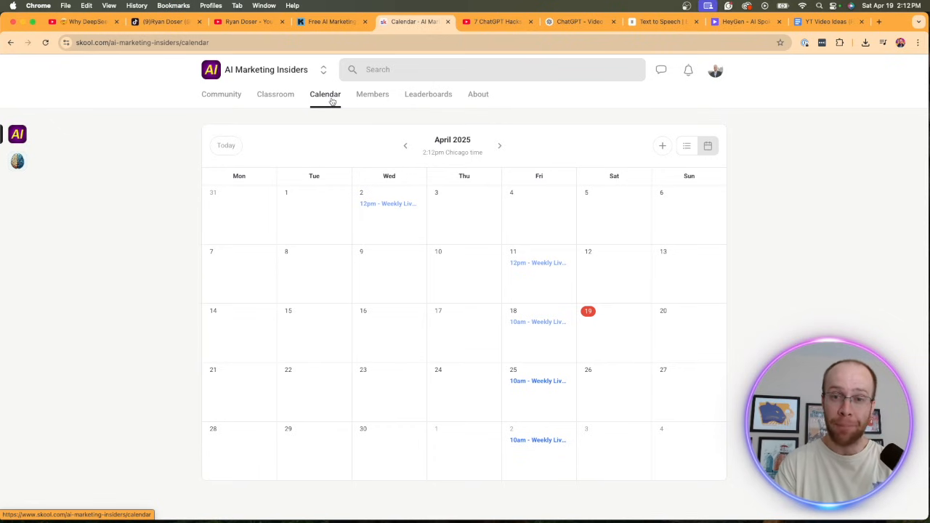
left_click(369, 93)
left_click(233, 94)
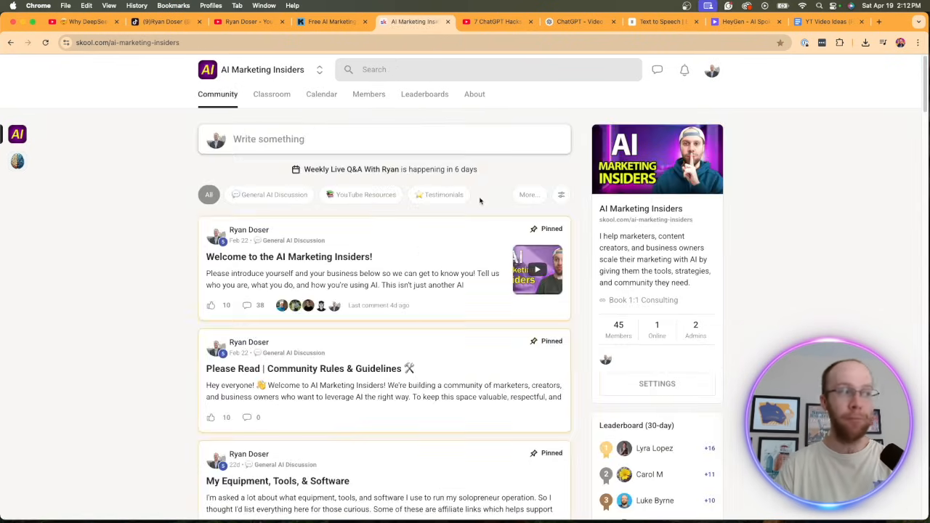